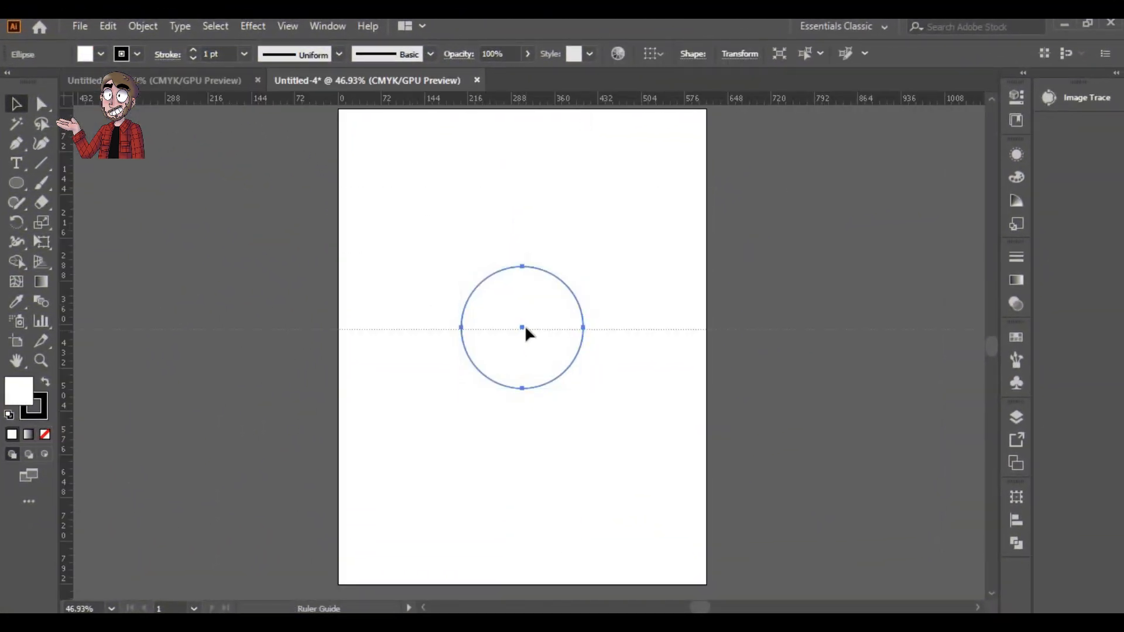
- Position the guides through the circle's centre and give the circle a dark grey fill with no stroke
{"action": "left_click_drag", "start_coordinate": [525, 333], "coordinate": [516, 319]}
{"action": "scroll", "coordinate": [523, 324], "scroll_direction": "up", "scroll_amount": 7}
{"action": "scroll", "coordinate": [401, 270], "scroll_direction": "down", "scroll_amount": 4}
{"action": "left_click", "coordinate": [45, 405]}
{"action": "left_click", "coordinate": [44, 435]}
{"action": "double_click", "coordinate": [19, 391]}
{"action": "left_click", "coordinate": [89, 482]}
{"action": "left_click", "coordinate": [476, 322]}
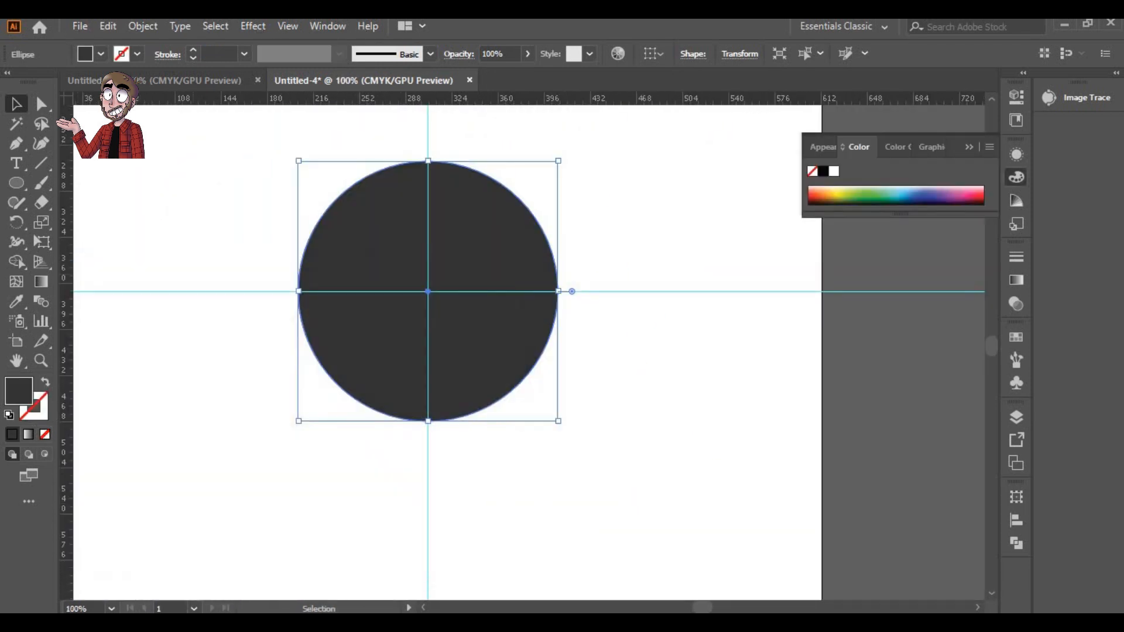
- Draw a small circle on the vertical guide just inside the dark circle's upper edge and fill it with yellow
{"action": "left_click", "coordinate": [12, 186]}
{"action": "scroll", "coordinate": [335, 158], "scroll_direction": "up", "scroll_amount": 2}
{"action": "left_click_drag", "start_coordinate": [525, 216], "coordinate": [525, 215]}
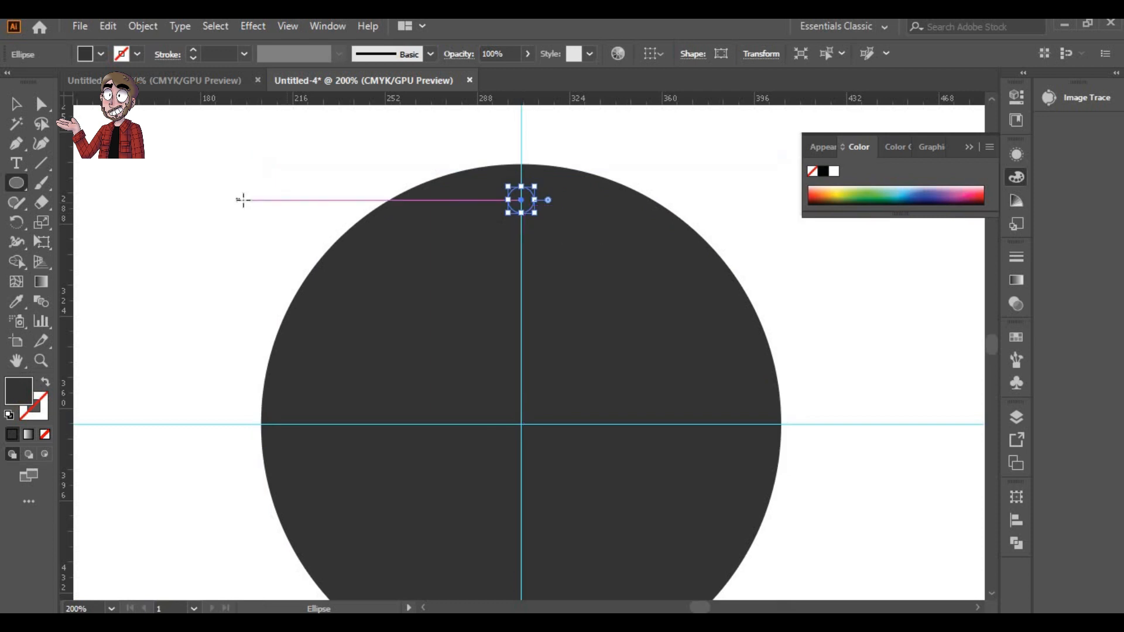
{"action": "double_click", "coordinate": [19, 392]}
{"action": "left_click", "coordinate": [291, 371]}
{"action": "left_click", "coordinate": [477, 321]}
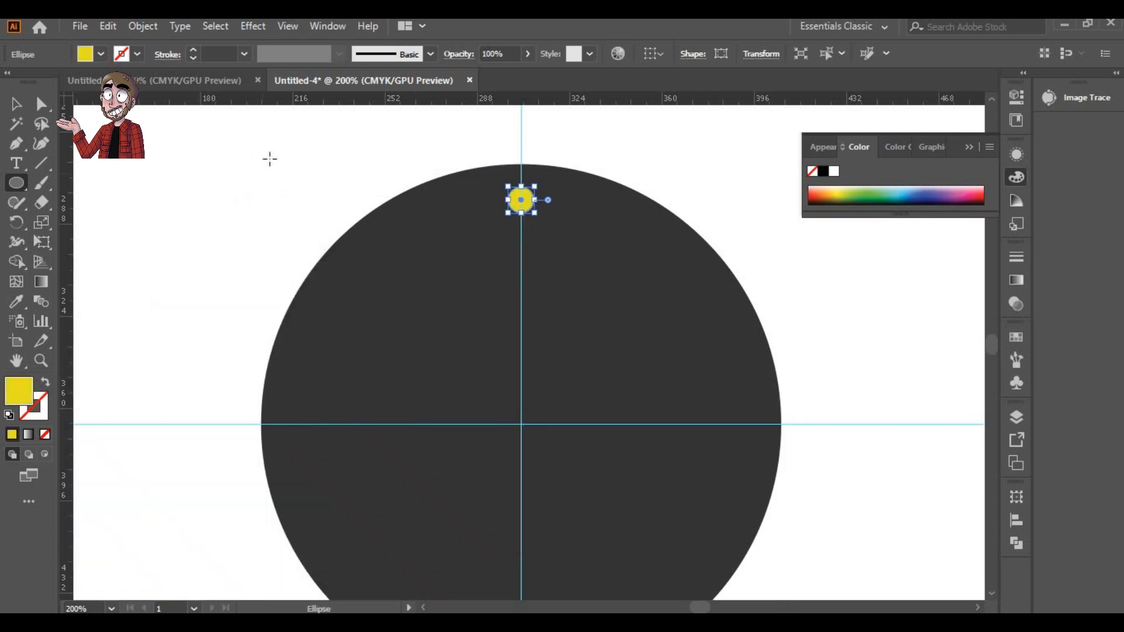
- Make rotated copies of the yellow dot every 30° around the dark circle's centre to form a full ring
{"action": "left_click", "coordinate": [521, 424], "text": "alt"}
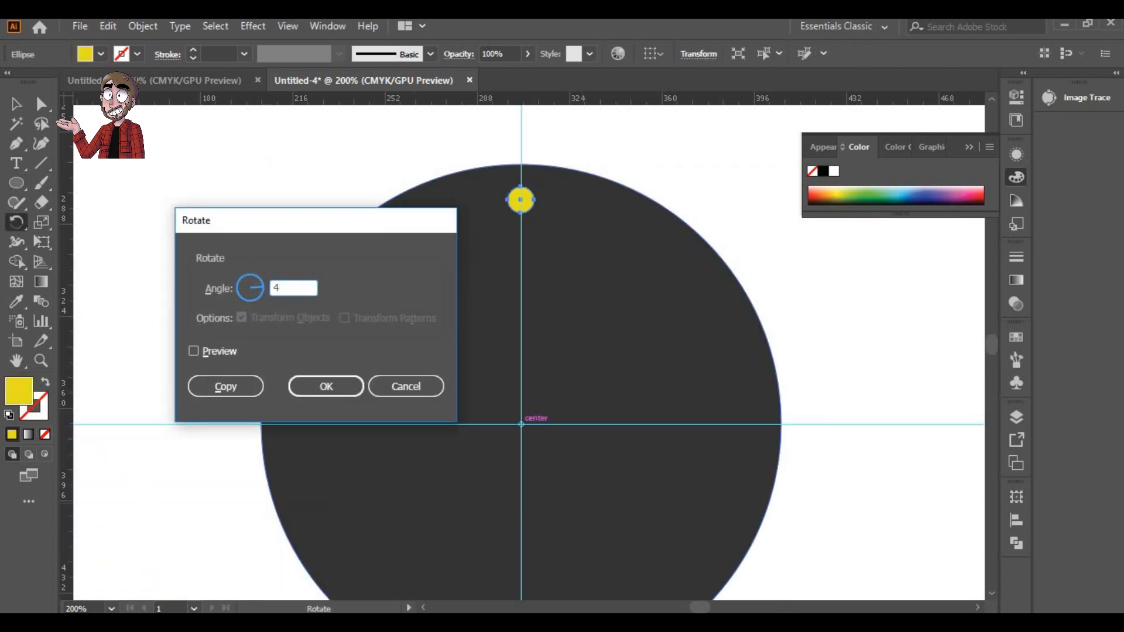
{"action": "type", "text": "30"}
{"action": "left_click", "coordinate": [259, 382]}
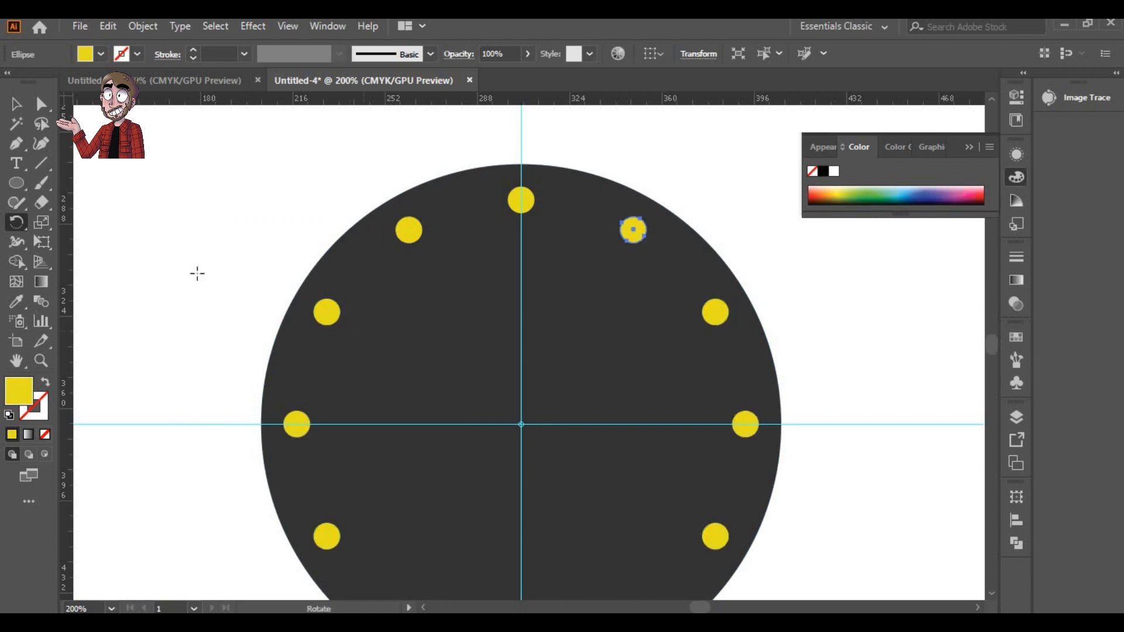
- Lock the dark circle and group all the yellow dots
{"action": "left_click", "coordinate": [17, 104]}
{"action": "left_click", "coordinate": [656, 237]}
{"action": "left_click", "coordinate": [1016, 417]}
{"action": "left_click", "coordinate": [850, 225]}
{"action": "left_click", "coordinate": [827, 485]}
{"action": "left_click_drag", "start_coordinate": [425, 345], "coordinate": [557, 441]}
{"action": "scroll", "coordinate": [557, 440], "scroll_direction": "down", "scroll_amount": 2}
{"action": "left_click_drag", "start_coordinate": [339, 274], "coordinate": [714, 571]}
{"action": "right_click", "coordinate": [439, 379]}
{"action": "left_click", "coordinate": [495, 143]}
- Draw a thin vertical rectangle over the uppermost yellow dot, centred on the guide, and fill it with grey
{"action": "left_click_drag", "start_coordinate": [16, 187], "coordinate": [65, 185]}
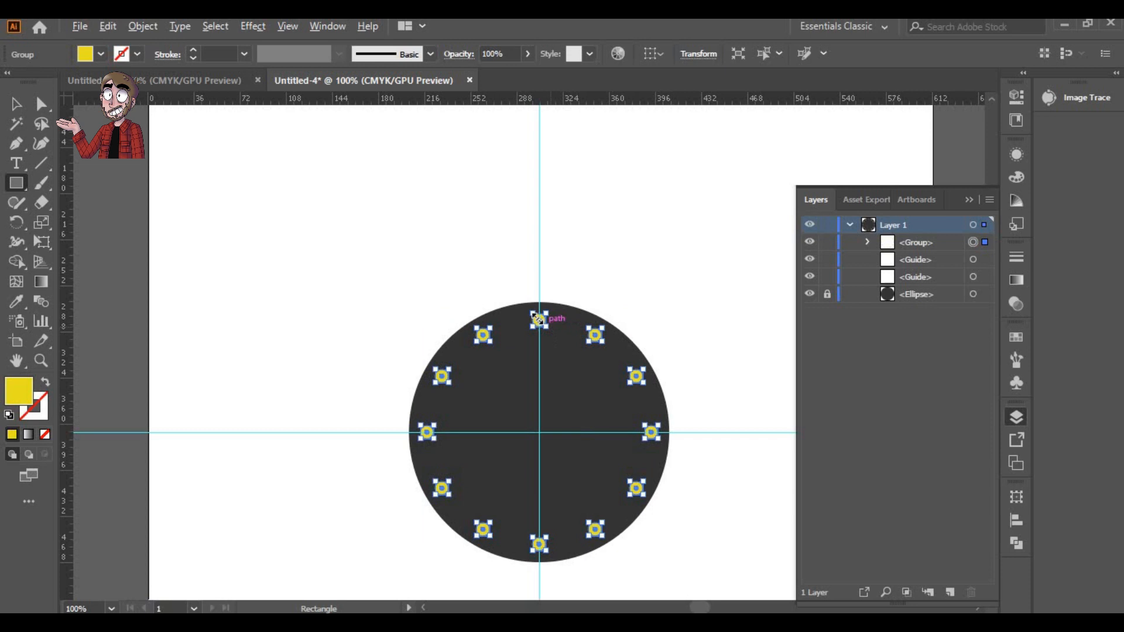
{"action": "scroll", "coordinate": [537, 319], "scroll_direction": "up", "scroll_amount": 9}
{"action": "left_click_drag", "start_coordinate": [655, 180], "coordinate": [582, 265]}
{"action": "left_click_drag", "start_coordinate": [527, 183], "coordinate": [564, 497]}
{"action": "double_click", "coordinate": [19, 391]}
{"action": "left_click", "coordinate": [89, 396]}
{"action": "left_click", "coordinate": [477, 321]}
- Copy the grey tick by rotating it about the dial's centre and repeat the copy all the way around
{"action": "scroll", "coordinate": [340, 333], "scroll_direction": "down", "scroll_amount": 10}
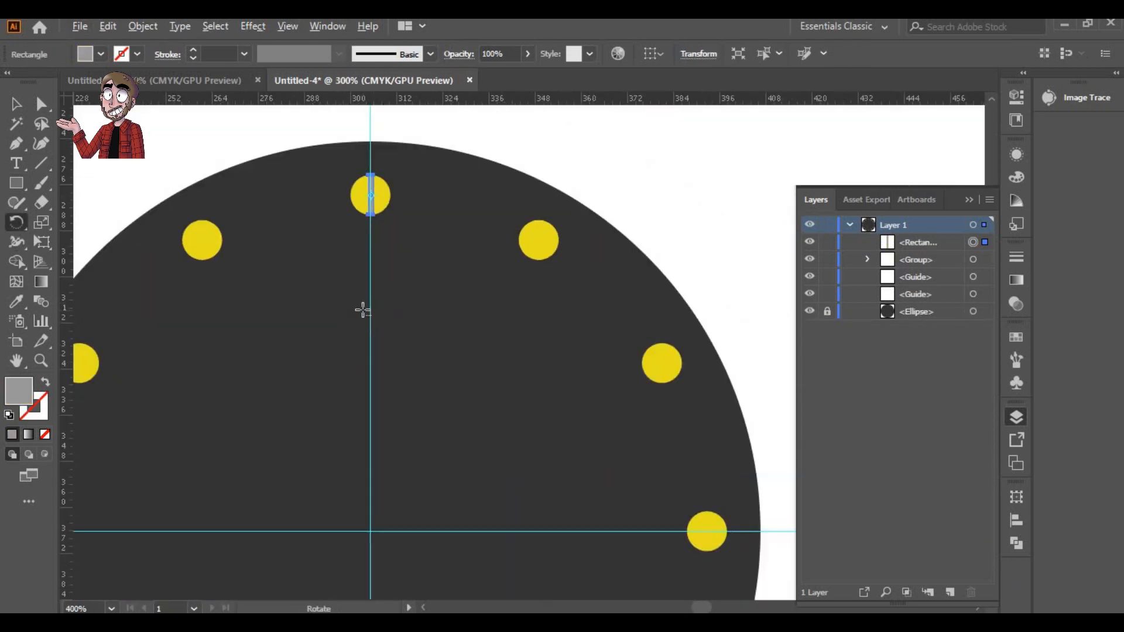
{"action": "left_click", "coordinate": [367, 320], "text": "alt"}
{"action": "left_click", "coordinate": [225, 387]}
{"action": "key", "text": "ctrl+d"}
{"action": "key", "text": "ctrl+d"}
{"action": "key", "text": "ctrl+d"}
{"action": "key", "text": "ctrl+d"}
{"action": "key", "text": "ctrl+d"}
{"action": "key", "text": "ctrl+d"}
{"action": "key", "text": "ctrl+d"}
{"action": "key", "text": "ctrl+d"}
{"action": "key", "text": "ctrl+d"}
{"action": "key", "text": "ctrl+d"}
{"action": "key", "text": "ctrl+d"}
{"action": "key", "text": "ctrl+d"}
{"action": "key", "text": "ctrl+d"}
{"action": "key", "text": "ctrl+d"}
{"action": "key", "text": "ctrl+d"}
{"action": "key", "text": "ctrl+d"}
{"action": "key", "text": "ctrl+d"}
{"action": "key", "text": "ctrl+d"}
{"action": "key", "text": "ctrl+d"}
{"action": "key", "text": "ctrl+d"}
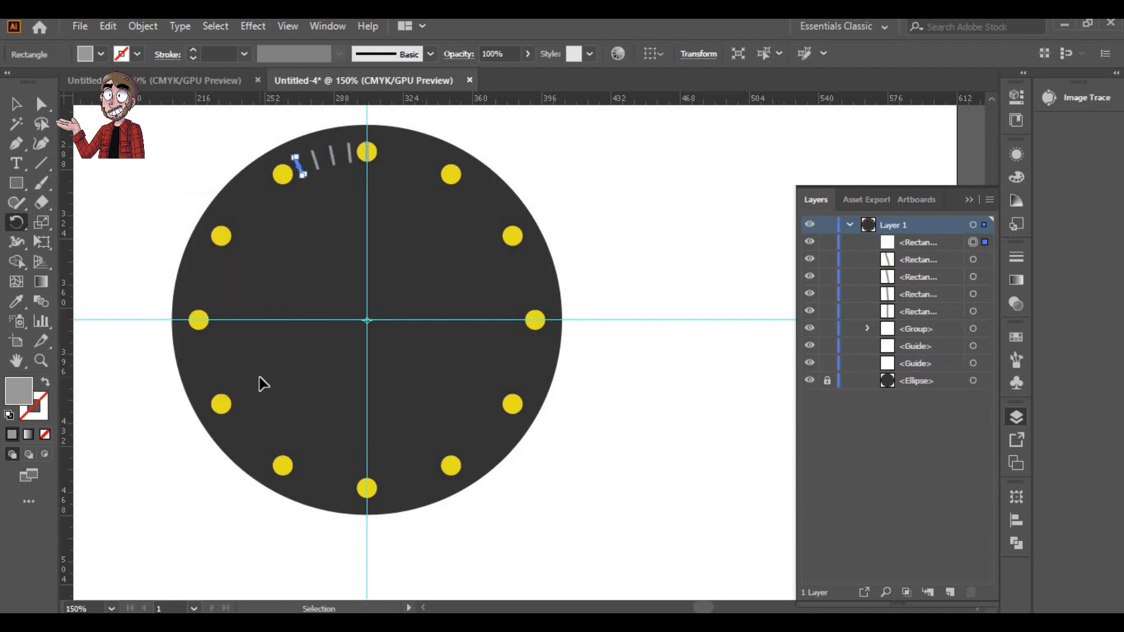
- Bring the group of yellow dots to the front and move it off the dial to the right
{"action": "left_click", "coordinate": [17, 105]}
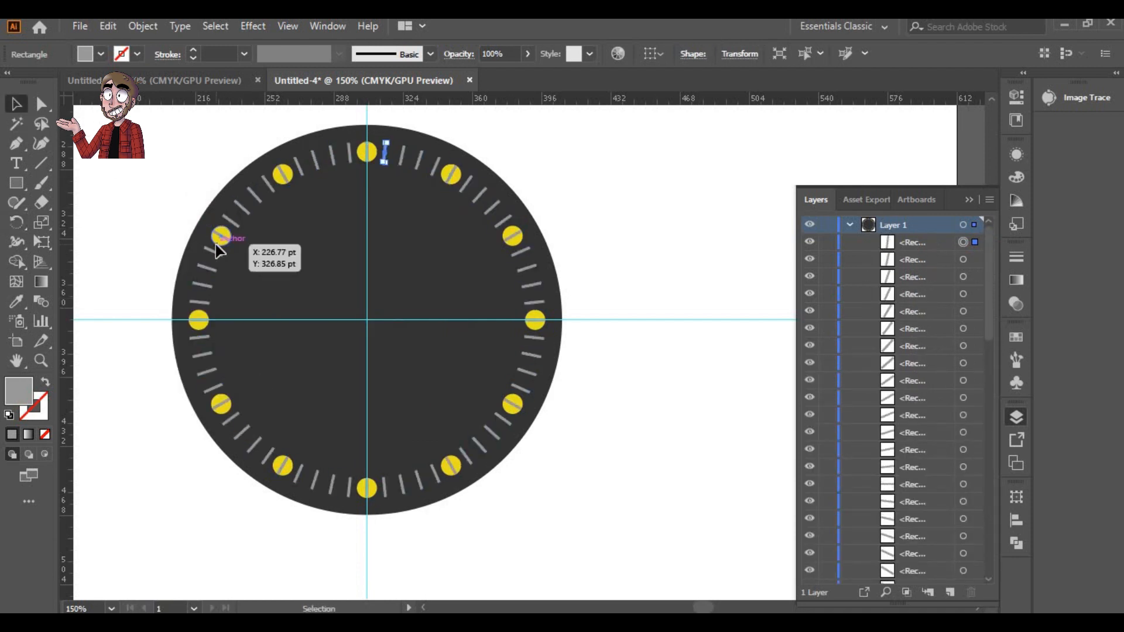
{"action": "left_click", "coordinate": [217, 239]}
{"action": "right_click", "coordinate": [280, 178]}
{"action": "mouse_move", "coordinate": [355, 384]}
{"action": "left_click", "coordinate": [491, 385]}
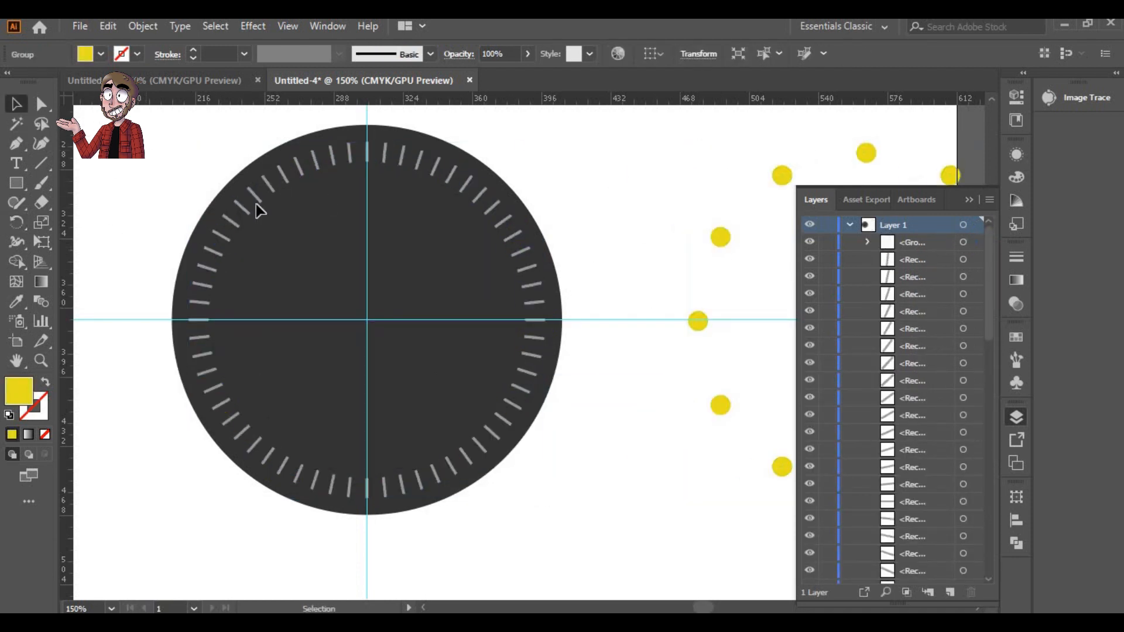
- Select all the grey tick marks on the dial and group them
{"action": "left_click_drag", "start_coordinate": [150, 151], "coordinate": [556, 509]}
{"action": "right_click", "coordinate": [494, 406]}
{"action": "left_click", "coordinate": [564, 160]}
- Align the yellow dot group and the tick group to a common centre, with the dots back on the dial
{"action": "key", "text": "ctrl+a"}
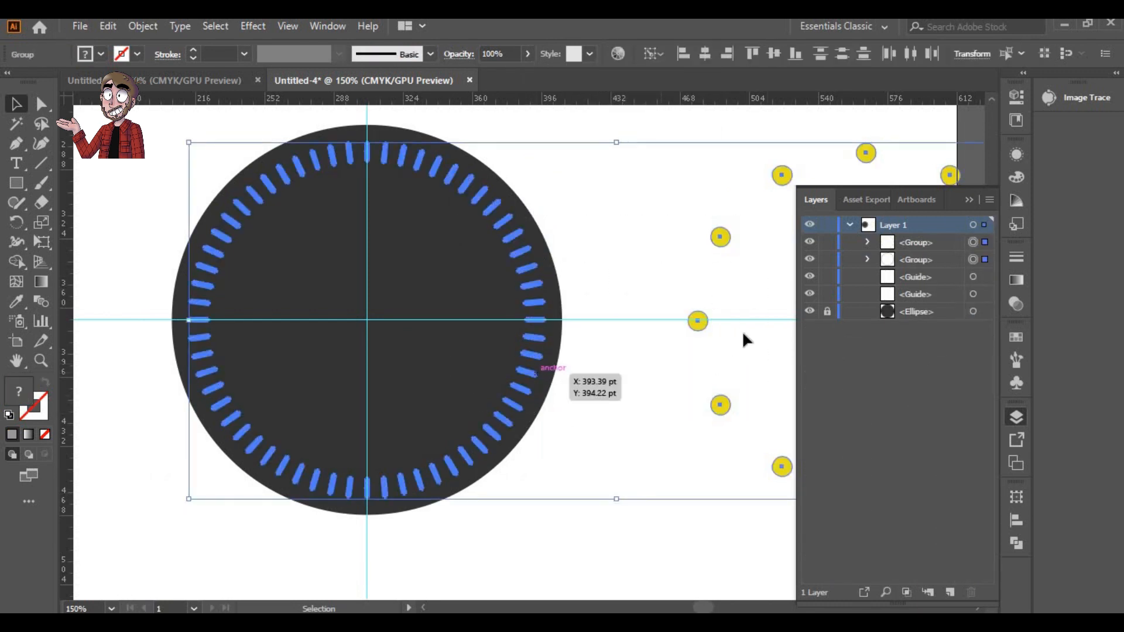
{"action": "left_click", "coordinate": [704, 54]}
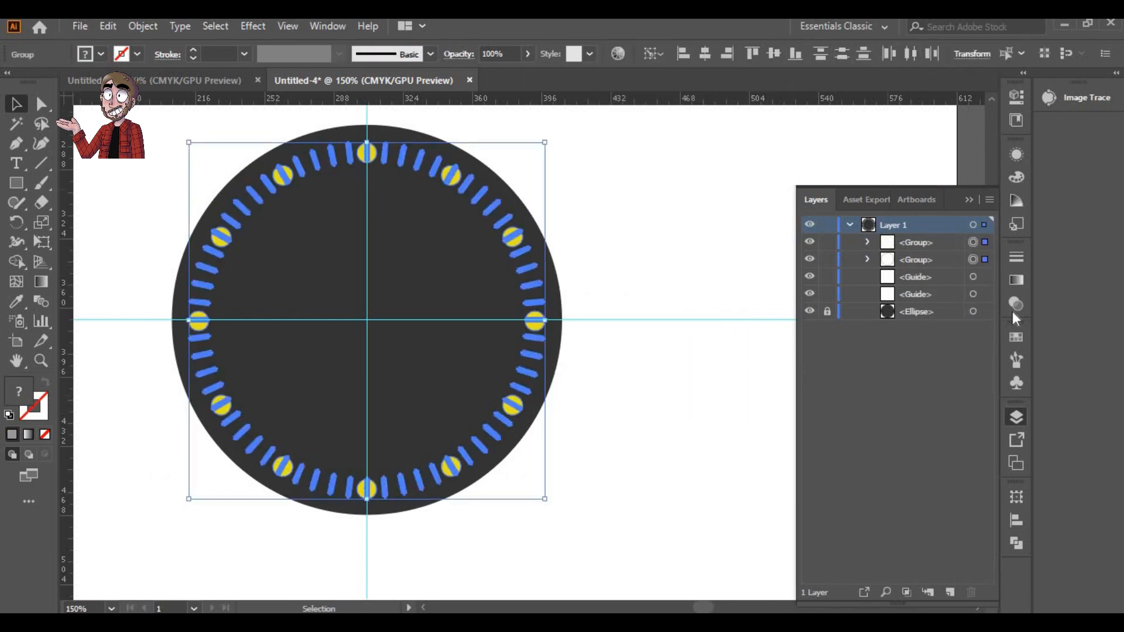
{"action": "left_click", "coordinate": [1019, 523]}
{"action": "key", "text": "ctrl+shift+a"}
{"action": "scroll", "coordinate": [193, 264], "scroll_direction": "down", "scroll_amount": 2}
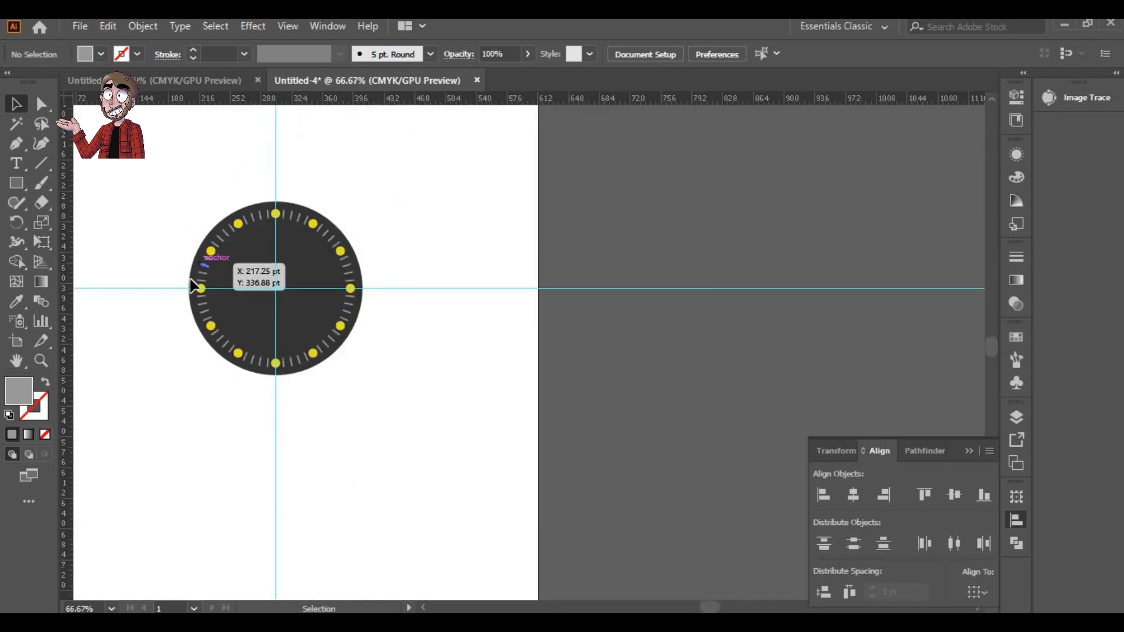
- Draw a narrow vertical grey rectangle on the empty area left of the dial as the base of a hand
{"action": "left_click_drag", "start_coordinate": [150, 237], "coordinate": [370, 241]}
{"action": "left_click_drag", "start_coordinate": [330, 280], "coordinate": [330, 280]}
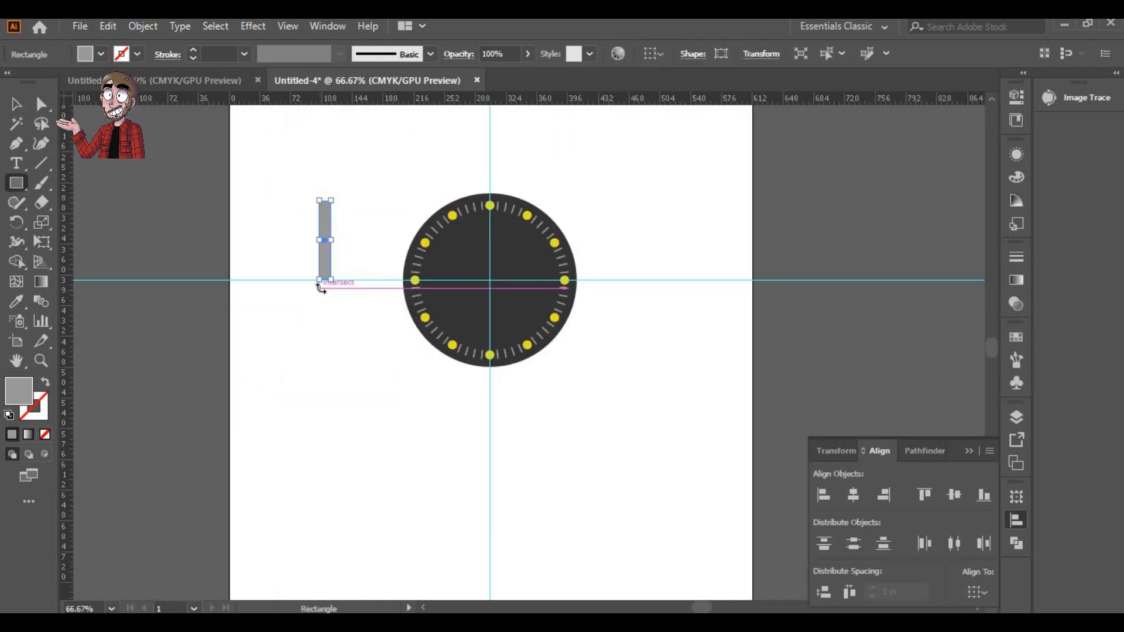
{"action": "scroll", "coordinate": [327, 249], "scroll_direction": "up", "scroll_amount": 3}
{"action": "left_click_drag", "start_coordinate": [320, 224], "coordinate": [299, 388]}
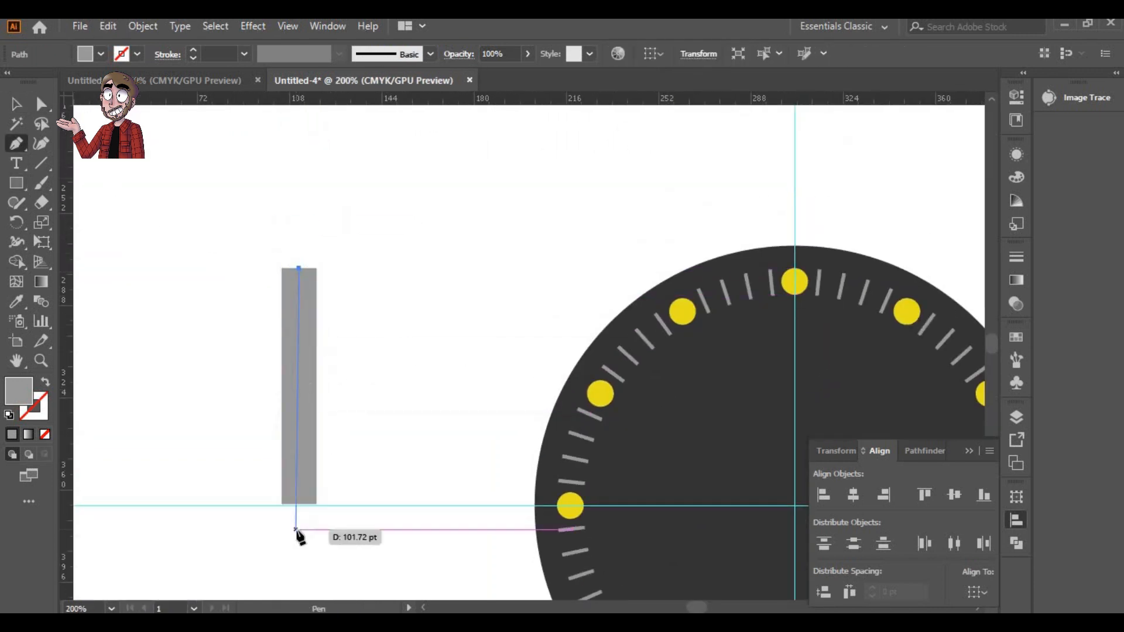
{"action": "key", "text": "ctrl+a"}
{"action": "key", "text": "v"}
- Add midpoint anchors to the rectangle's short edges and pull them into points, about 15 pt upward and 17 pt downward
{"action": "left_click_drag", "start_coordinate": [246, 256], "coordinate": [359, 574]}
{"action": "key", "text": "a"}
{"action": "left_click_drag", "start_coordinate": [188, 229], "coordinate": [439, 492]}
{"action": "key", "text": "p"}
{"action": "left_click", "coordinate": [299, 268]}
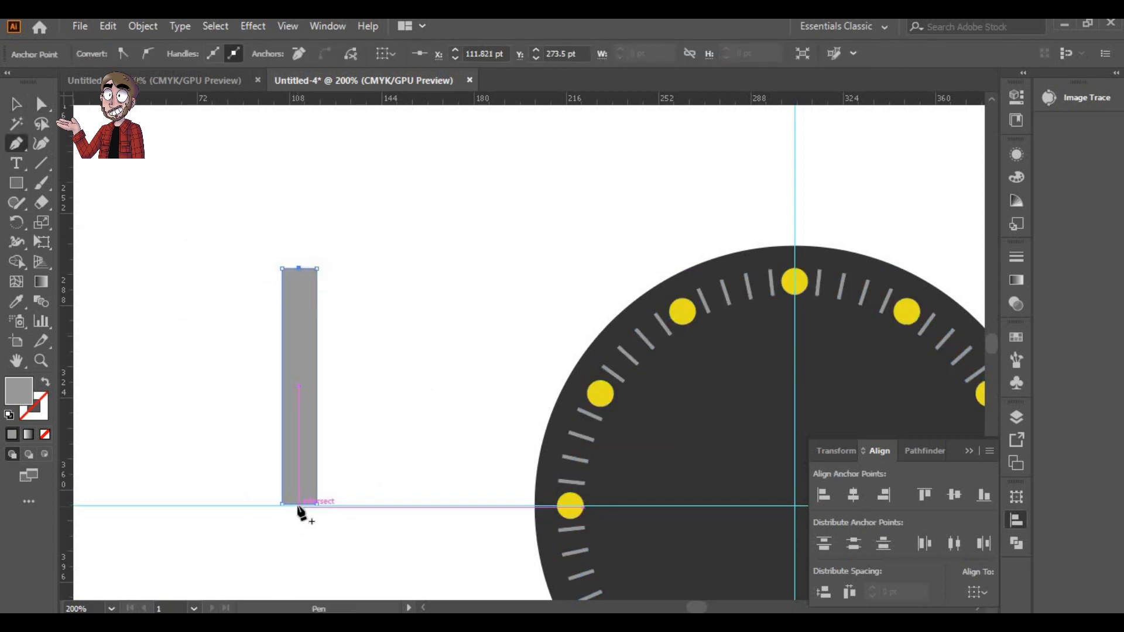
{"action": "left_click_drag", "start_coordinate": [298, 269], "coordinate": [299, 228]}
{"action": "left_click_drag", "start_coordinate": [299, 503], "coordinate": [298, 545]}
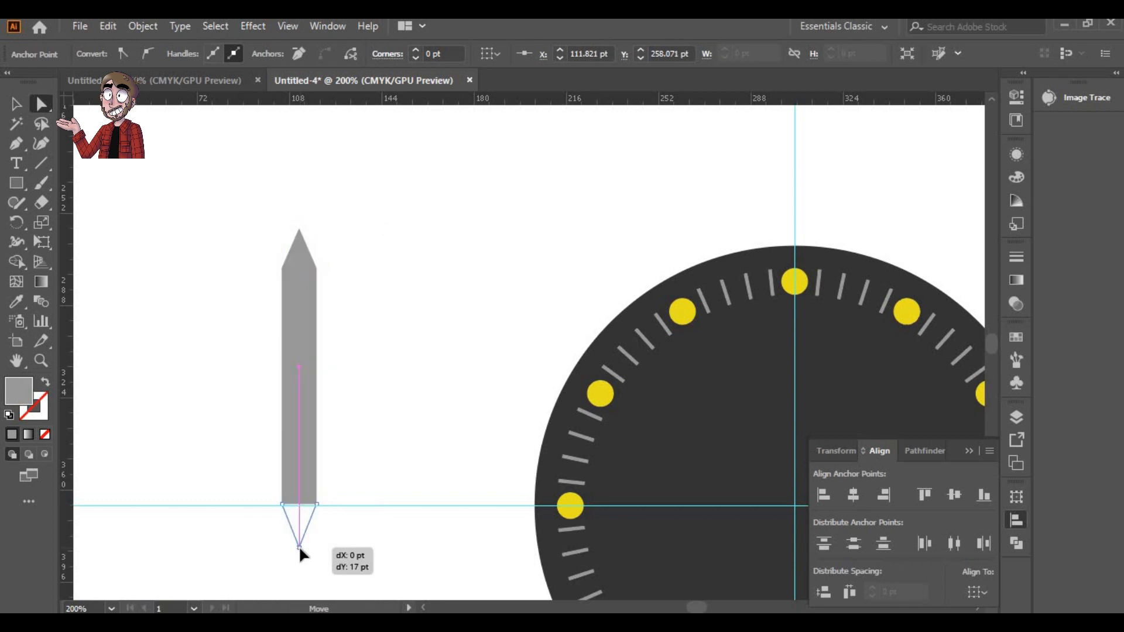
- Draw a rectangle across the hand's lower end and use Shape Builder to remove its side parts and the hand's bottom tip
{"action": "scroll", "coordinate": [221, 391], "scroll_direction": "down", "scroll_amount": 3}
{"action": "key", "text": "m"}
{"action": "left_click_drag", "start_coordinate": [253, 384], "coordinate": [352, 454]}
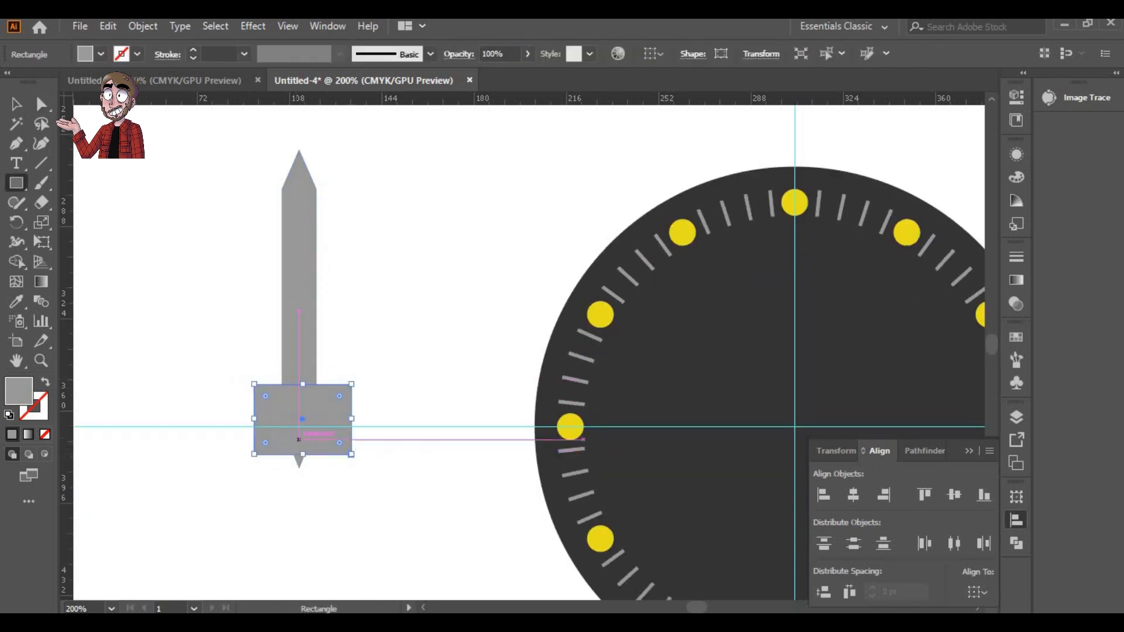
{"action": "key", "text": "ctrl+a"}
{"action": "key", "text": "shift+m"}
{"action": "left_click", "coordinate": [268, 432], "text": "alt"}
{"action": "left_click", "coordinate": [333, 434], "text": "alt"}
{"action": "left_click", "coordinate": [298, 459], "text": "alt"}
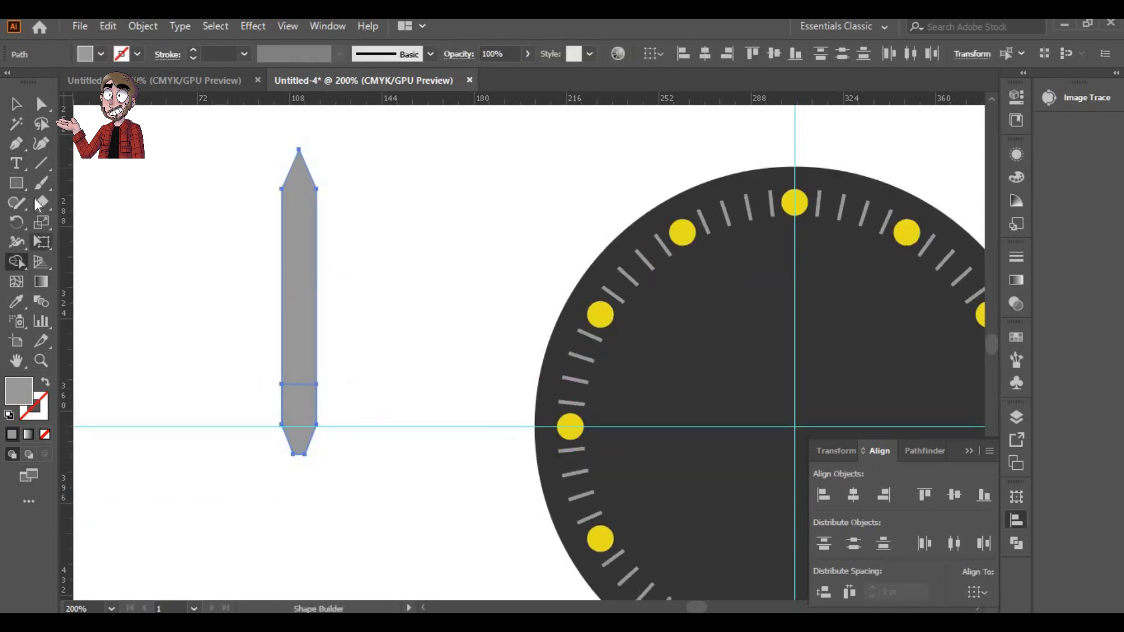
- Colour the hand with the dots' yellow using the Eyedropper and its lower section with the tick marks' grey
{"action": "left_click", "coordinate": [16, 104]}
{"action": "left_click", "coordinate": [16, 301]}
{"action": "left_click", "coordinate": [599, 315]}
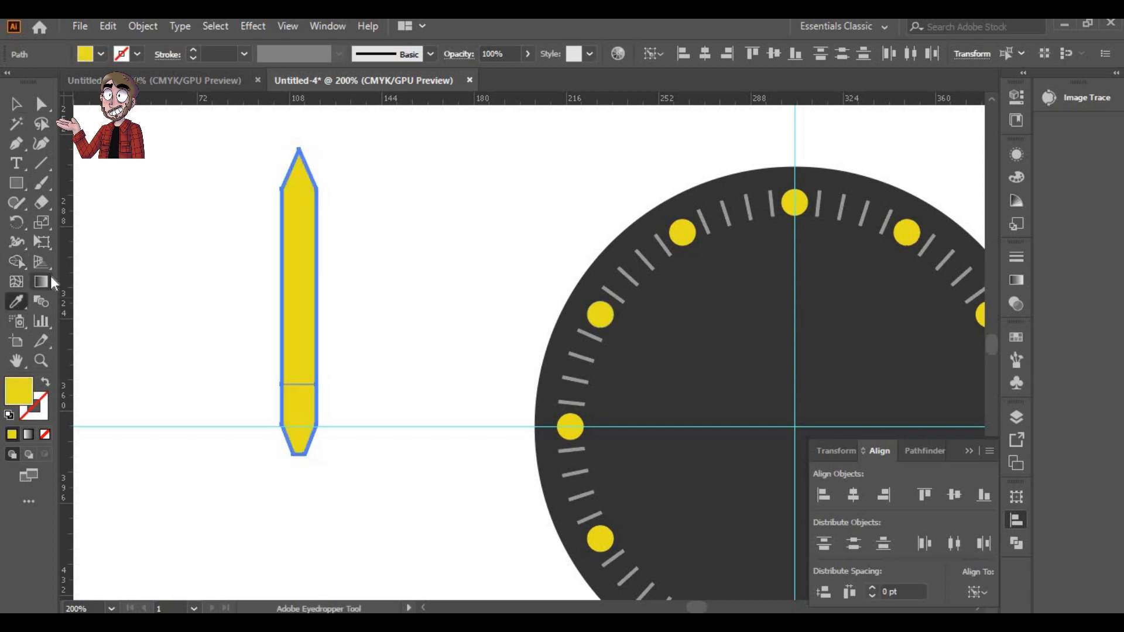
{"action": "left_click", "coordinate": [17, 104]}
{"action": "left_click", "coordinate": [211, 293]}
{"action": "left_click", "coordinate": [588, 335]}
{"action": "left_click", "coordinate": [16, 104]}
{"action": "left_click", "coordinate": [197, 236]}
{"action": "key", "text": "ctrl+a"}
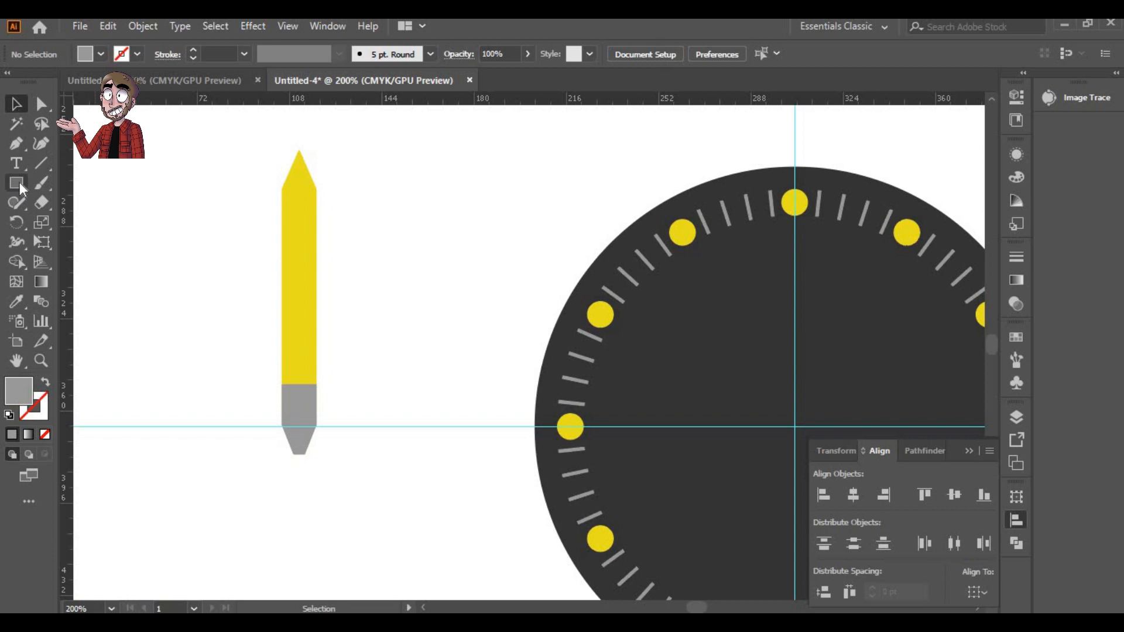
- Delete the anchor at the hand's upper tip and move the two upper corners inward to taper the hand
{"action": "right_click", "coordinate": [16, 143]}
{"action": "left_click", "coordinate": [88, 182]}
{"action": "left_click", "coordinate": [299, 151]}
{"action": "left_click", "coordinate": [41, 104]}
{"action": "left_click", "coordinate": [266, 180]}
{"action": "left_click", "coordinate": [282, 189]}
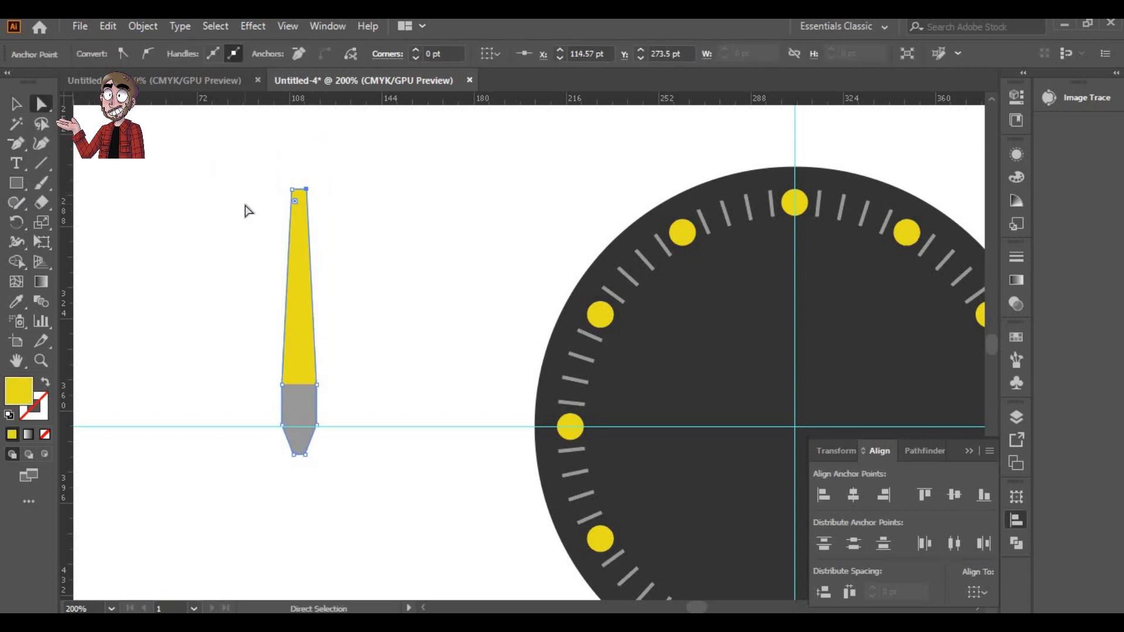
- Add an anchor in the middle of the hand's narrow upper edge and pull it up into a short point
{"action": "right_click", "coordinate": [16, 144]}
{"action": "left_click_drag", "start_coordinate": [234, 165], "coordinate": [327, 202]}
{"action": "right_click", "coordinate": [16, 143]}
{"action": "left_click", "coordinate": [88, 144]}
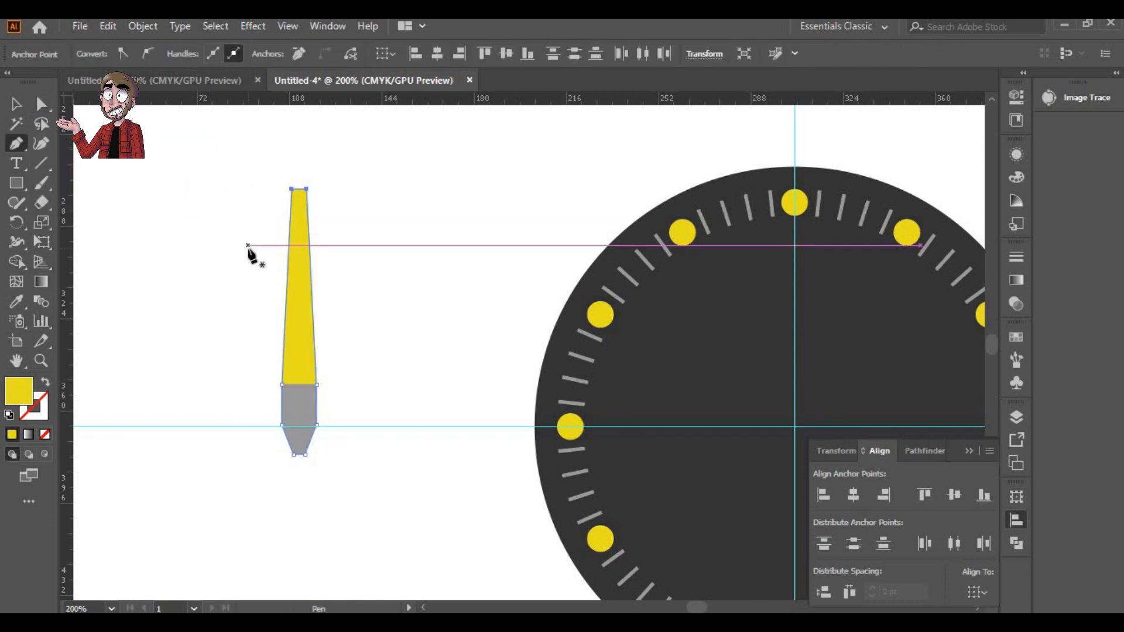
{"action": "scroll", "coordinate": [261, 254], "scroll_direction": "up", "scroll_amount": 2}
{"action": "key", "text": "space"}
{"action": "left_click", "coordinate": [322, 148]}
{"action": "left_click", "coordinate": [41, 105]}
{"action": "left_click_drag", "start_coordinate": [322, 148], "coordinate": [321, 115]}
- Duplicate the whole hand to its right and scale the copy down to make a shorter hand
{"action": "scroll", "coordinate": [253, 151], "scroll_direction": "down", "scroll_amount": 2}
{"action": "left_click", "coordinate": [17, 104]}
{"action": "left_click_drag", "start_coordinate": [240, 305], "coordinate": [320, 370]}
{"action": "right_click", "coordinate": [280, 369]}
{"action": "left_click_drag", "start_coordinate": [255, 326], "coordinate": [340, 335]}
{"action": "left_click_drag", "start_coordinate": [362, 135], "coordinate": [355, 202]}
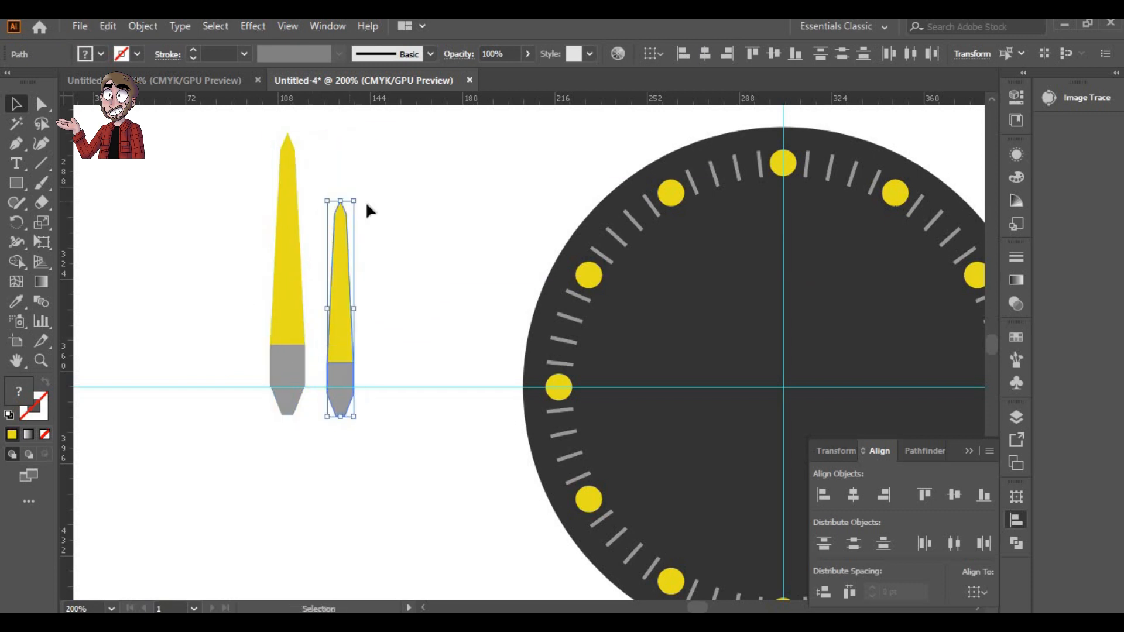
{"action": "mouse_move", "coordinate": [359, 310]}
{"action": "left_mouse_down"}
{"action": "mouse_move", "coordinate": [350, 316]}
{"action": "mouse_move", "coordinate": [358, 310]}
{"action": "left_mouse_up"}
{"action": "left_click", "coordinate": [398, 307]}
- Move the two hands apart, the longer one to the left and the shorter one to the right
{"action": "left_click_drag", "start_coordinate": [231, 286], "coordinate": [293, 383]}
{"action": "left_click_drag", "start_coordinate": [293, 386], "coordinate": [170, 381]}
{"action": "left_click_drag", "start_coordinate": [316, 302], "coordinate": [341, 374]}
{"action": "left_click_drag", "start_coordinate": [340, 375], "coordinate": [424, 354]}
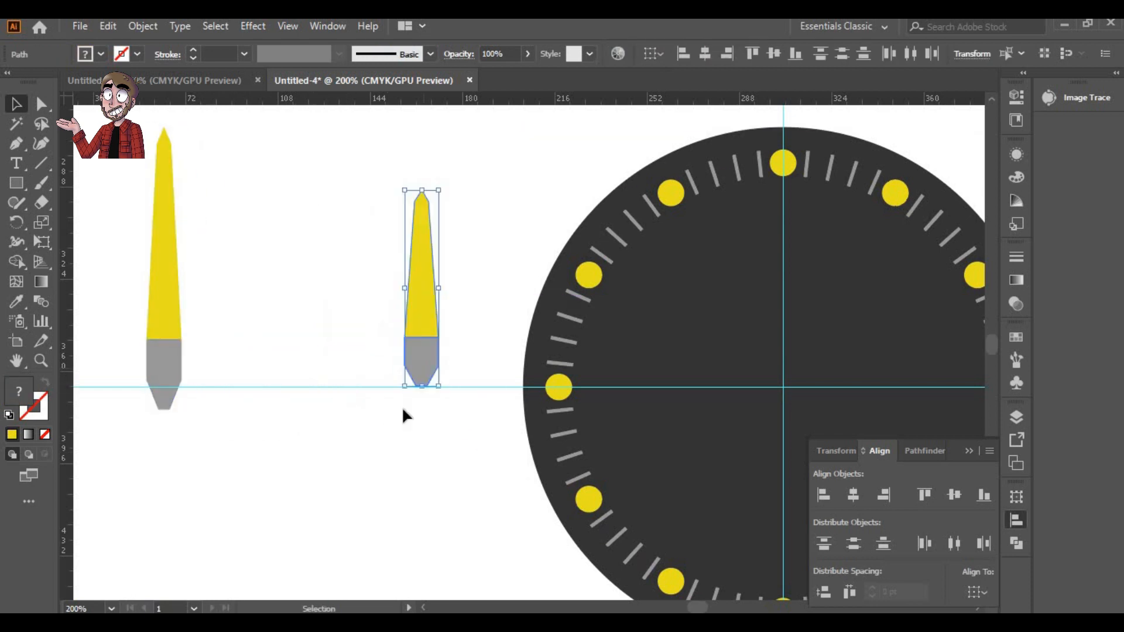
- Rotate the shorter hand to tilt right and the longer hand to tilt left
{"action": "left_click_drag", "start_coordinate": [401, 394], "coordinate": [338, 378]}
{"action": "left_click", "coordinate": [165, 378]}
{"action": "left_click_drag", "start_coordinate": [146, 416], "coordinate": [213, 450]}
{"action": "key", "text": "ctrl+z"}
{"action": "left_click_drag", "start_coordinate": [128, 289], "coordinate": [202, 432]}
{"action": "left_click_drag", "start_coordinate": [185, 415], "coordinate": [318, 371]}
{"action": "left_click_drag", "start_coordinate": [398, 311], "coordinate": [319, 306]}
{"action": "left_click", "coordinate": [331, 342]}
{"action": "left_click", "coordinate": [260, 363]}
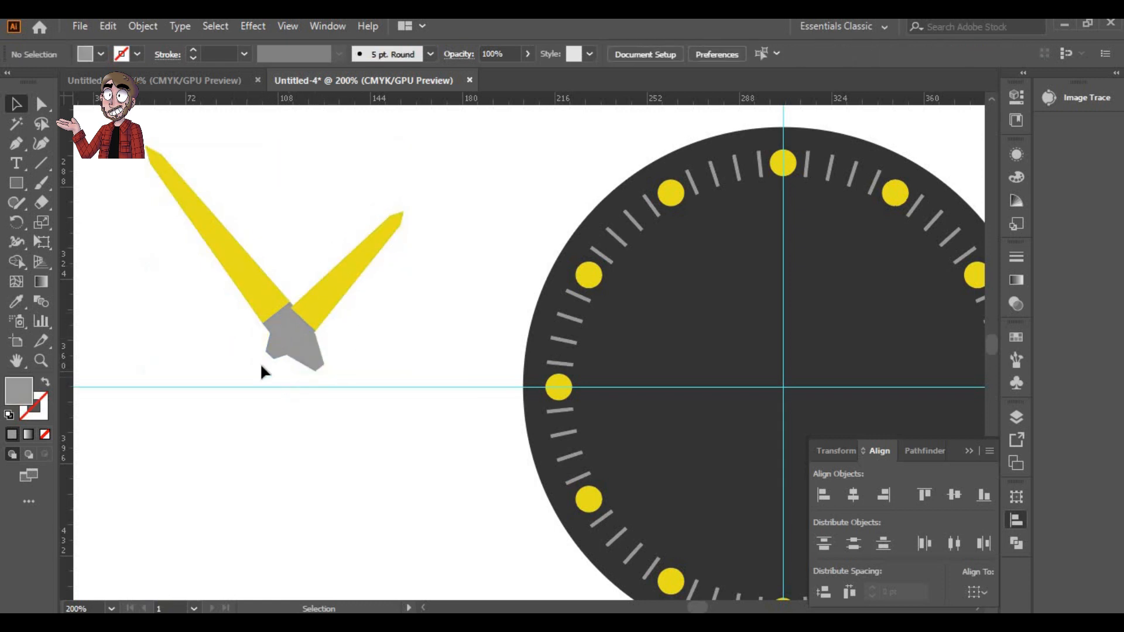
{"action": "key", "text": "ctrl+z"}
- Move the shorter hand onto the longer one so their grey ends overlap and the yellow parts form a V
{"action": "left_click_drag", "start_coordinate": [401, 317], "coordinate": [317, 313]}
{"action": "left_click_drag", "start_coordinate": [265, 358], "coordinate": [261, 353]}
{"action": "left_click_drag", "start_coordinate": [324, 299], "coordinate": [330, 299]}
{"action": "scroll", "coordinate": [233, 345], "scroll_direction": "up", "scroll_amount": 3}
{"action": "left_click_drag", "start_coordinate": [480, 244], "coordinate": [473, 246]}
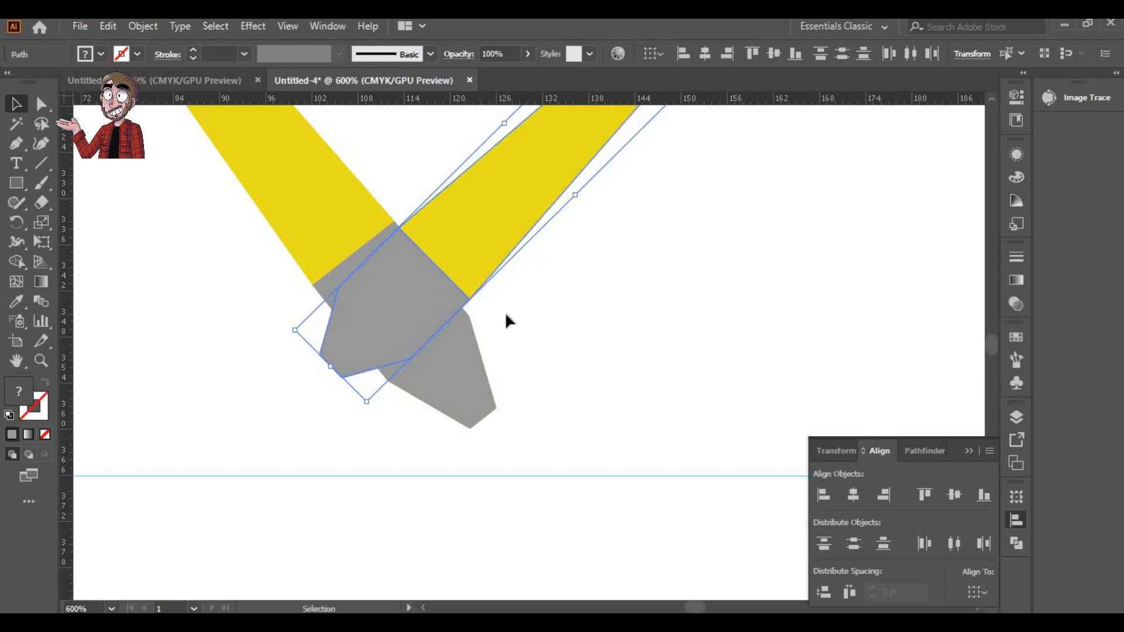
{"action": "left_click", "coordinate": [506, 320]}
- Try to lengthen the shorter hand's grey tail by stretching it outward
{"action": "scroll", "coordinate": [491, 328], "scroll_direction": "up", "scroll_amount": 3}
{"action": "left_click", "coordinate": [387, 384]}
{"action": "left_click_drag", "start_coordinate": [311, 448], "coordinate": [293, 462]}
{"action": "left_click_drag", "start_coordinate": [414, 376], "coordinate": [378, 411]}
{"action": "left_click", "coordinate": [360, 483]}
{"action": "left_click", "coordinate": [344, 449]}
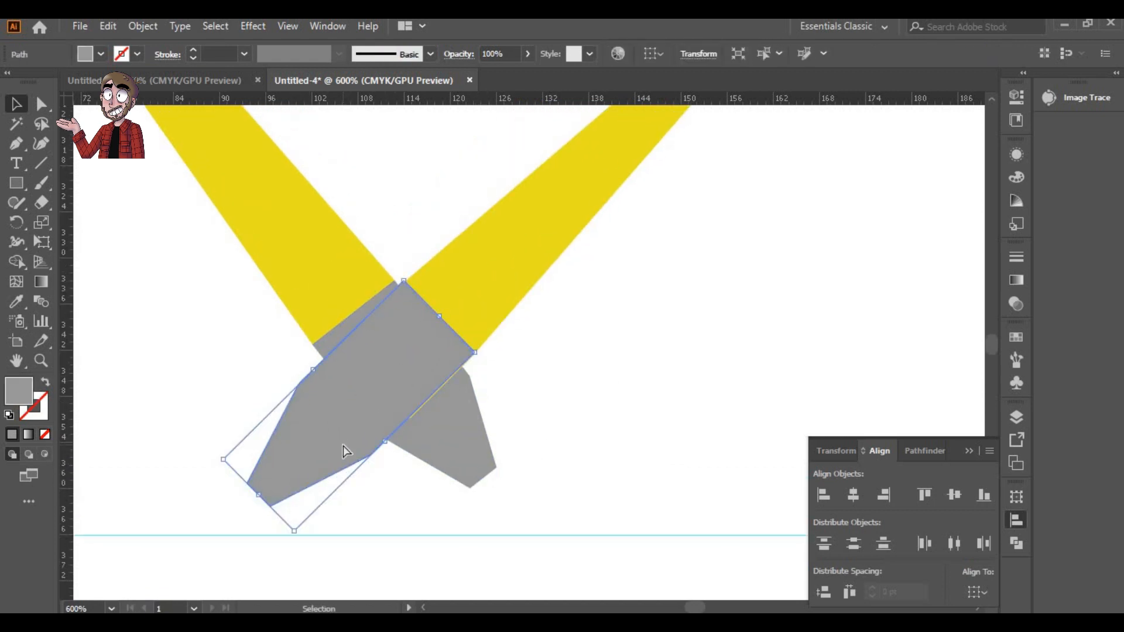
{"action": "key", "text": "Delete"}
- Draw a small circle over the overlapping grey ends of the two hands as the pivot
{"action": "scroll", "coordinate": [286, 395], "scroll_direction": "down", "scroll_amount": 4}
{"action": "right_click", "coordinate": [17, 184]}
{"action": "left_click", "coordinate": [61, 222]}
{"action": "scroll", "coordinate": [293, 378], "scroll_direction": "up", "scroll_amount": 5}
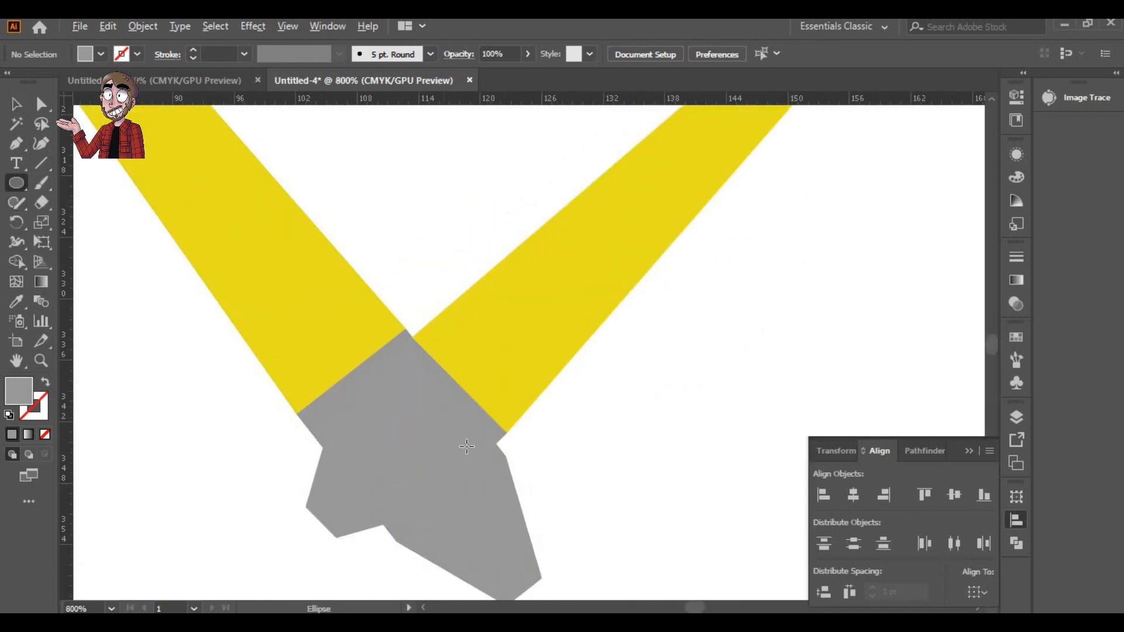
{"action": "left_click_drag", "start_coordinate": [429, 488], "coordinate": [428, 489]}
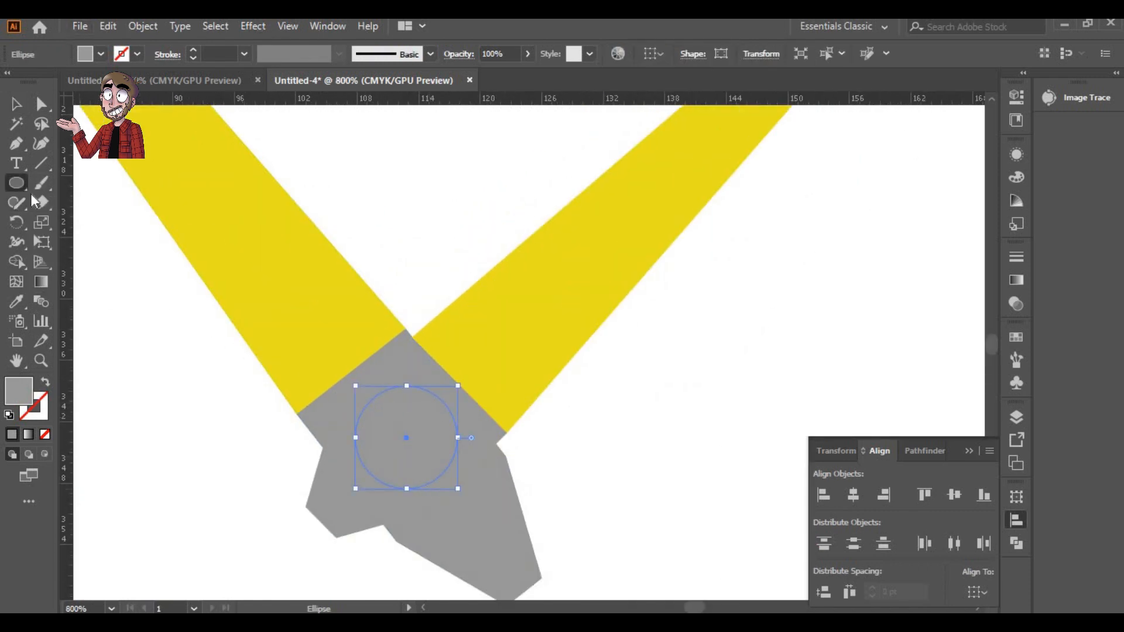
- Fill the small pivot circle over the hands' grey ends with black
{"action": "double_click", "coordinate": [22, 396]}
{"action": "left_click", "coordinate": [88, 522]}
{"action": "left_click", "coordinate": [477, 321]}
{"action": "left_click", "coordinate": [621, 358]}
{"action": "left_click", "coordinate": [622, 357]}
{"action": "left_click", "coordinate": [109, 289]}
{"action": "left_click", "coordinate": [595, 358]}
- Select both hands with the pivot circle and place them on the dial so the pivot sits where the guides cross
{"action": "left_click", "coordinate": [16, 104]}
{"action": "left_click_drag", "start_coordinate": [113, 227], "coordinate": [574, 471]}
{"action": "scroll", "coordinate": [501, 367], "scroll_direction": "down", "scroll_amount": 8}
{"action": "left_click_drag", "start_coordinate": [496, 370], "coordinate": [621, 386]}
{"action": "scroll", "coordinate": [618, 389], "scroll_direction": "up", "scroll_amount": 6}
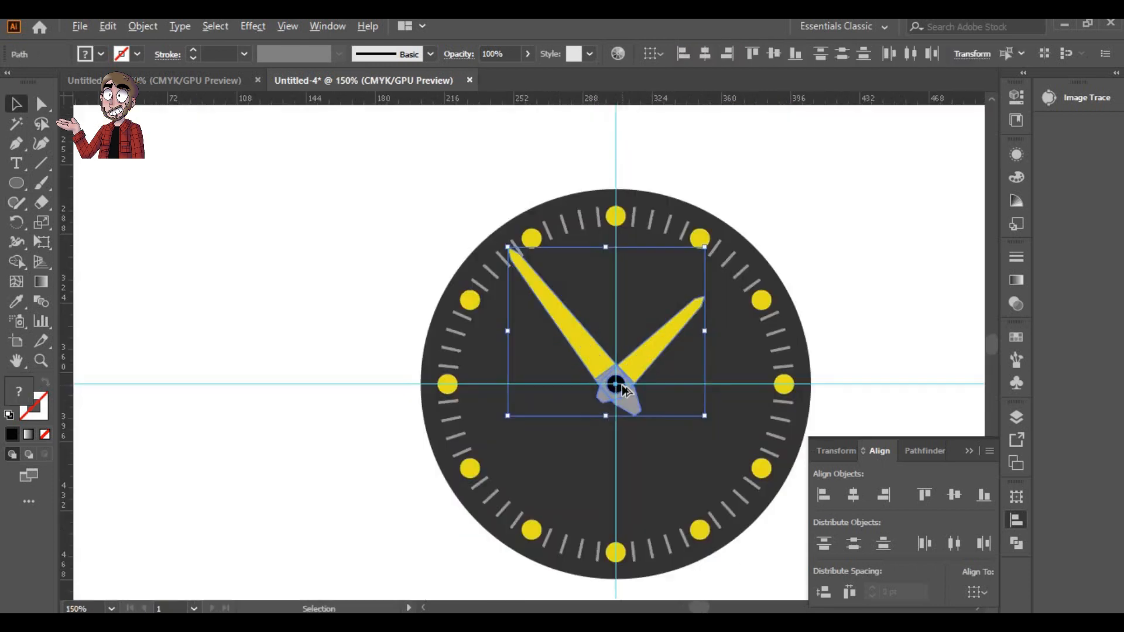
- Draw a thin vertical rectangle beside the dial and fill it with red ED0017 as the second hand
{"action": "scroll", "coordinate": [624, 391], "scroll_direction": "down", "scroll_amount": 5}
{"action": "left_click", "coordinate": [16, 150]}
{"action": "left_click", "coordinate": [19, 188]}
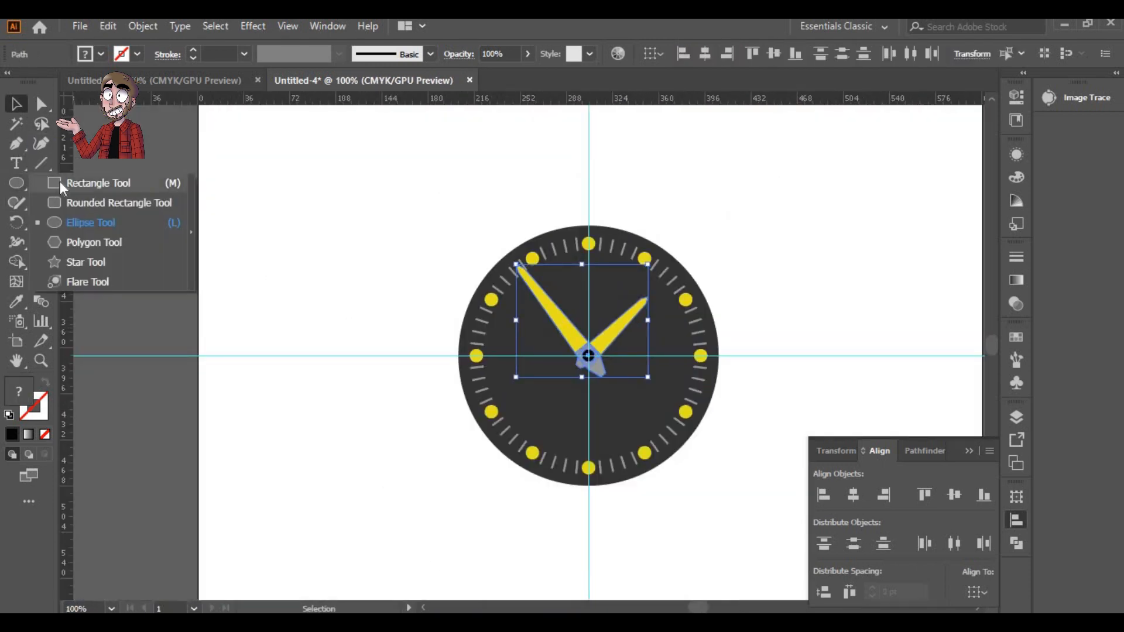
{"action": "left_click", "coordinate": [63, 186]}
{"action": "left_click_drag", "start_coordinate": [356, 251], "coordinate": [365, 354]}
{"action": "double_click", "coordinate": [25, 388]}
{"action": "left_click", "coordinate": [315, 320]}
{"action": "left_click", "coordinate": [295, 331]}
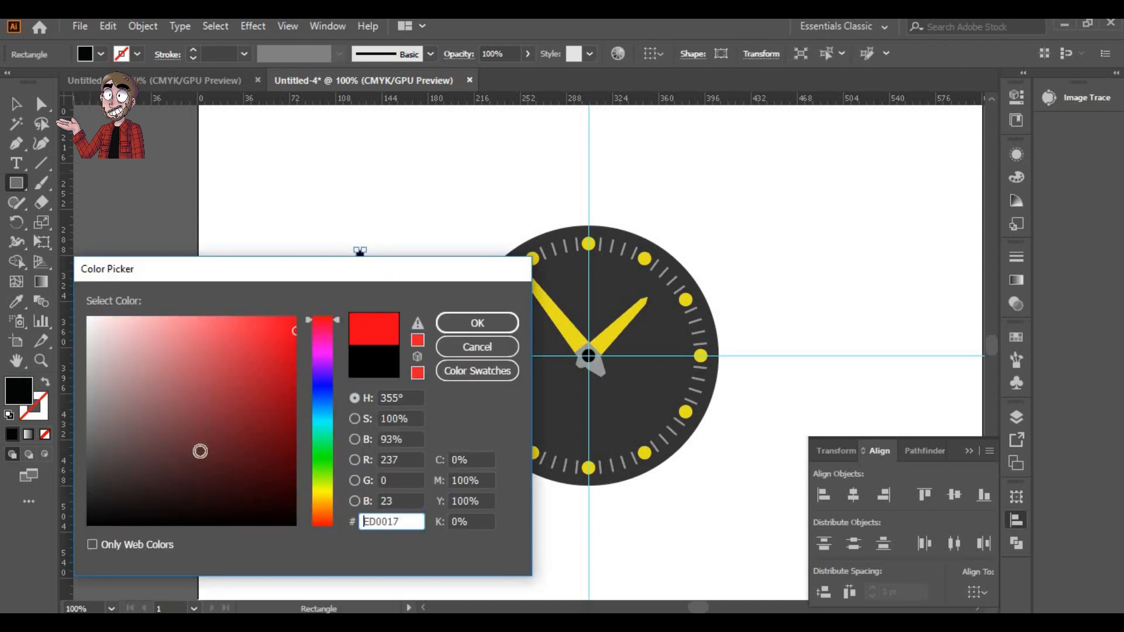
{"action": "left_click", "coordinate": [477, 323]}
- Taper the red rectangle toward its upper end by nudging its upper corner points inward on both sides
{"action": "left_click", "coordinate": [40, 105]}
{"action": "left_click", "coordinate": [326, 256]}
{"action": "scroll", "coordinate": [356, 243], "scroll_direction": "up", "scroll_amount": 7}
{"action": "left_click_drag", "start_coordinate": [312, 340], "coordinate": [379, 353]}
{"action": "key", "text": "Right"}
{"action": "key", "text": "Right"}
{"action": "key", "text": "Right"}
{"action": "key", "text": "Left"}
{"action": "left_click_drag", "start_coordinate": [466, 338], "coordinate": [419, 381]}
{"action": "key", "text": "Left"}
{"action": "key", "text": "Left"}
{"action": "scroll", "coordinate": [351, 347], "scroll_direction": "down", "scroll_amount": 5}
{"action": "scroll", "coordinate": [258, 357], "scroll_direction": "down", "scroll_amount": 3}
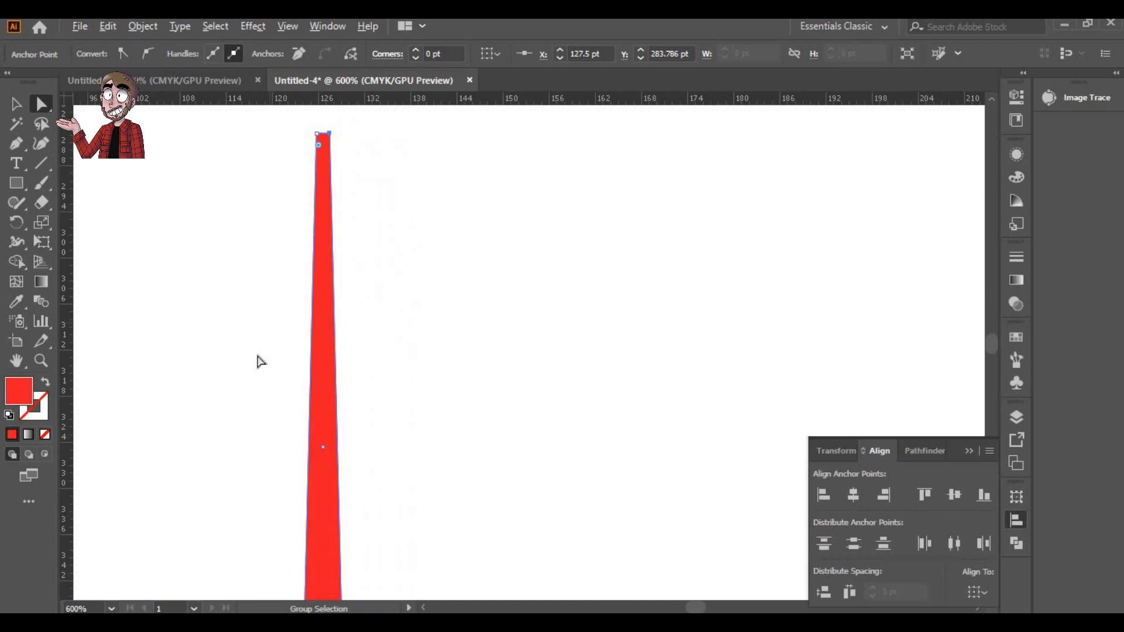
- Draw a short rectangle at the base of the red hand and give it the grey of the other hands' tails
{"action": "scroll", "coordinate": [258, 356], "scroll_direction": "down", "scroll_amount": 3}
{"action": "left_click", "coordinate": [14, 182]}
{"action": "scroll", "coordinate": [319, 471], "scroll_direction": "up", "scroll_amount": 5}
{"action": "left_click_drag", "start_coordinate": [591, 511], "coordinate": [589, 529]}
{"action": "scroll", "coordinate": [588, 528], "scroll_direction": "down", "scroll_amount": 3}
{"action": "scroll", "coordinate": [254, 384], "scroll_direction": "down", "scroll_amount": 7}
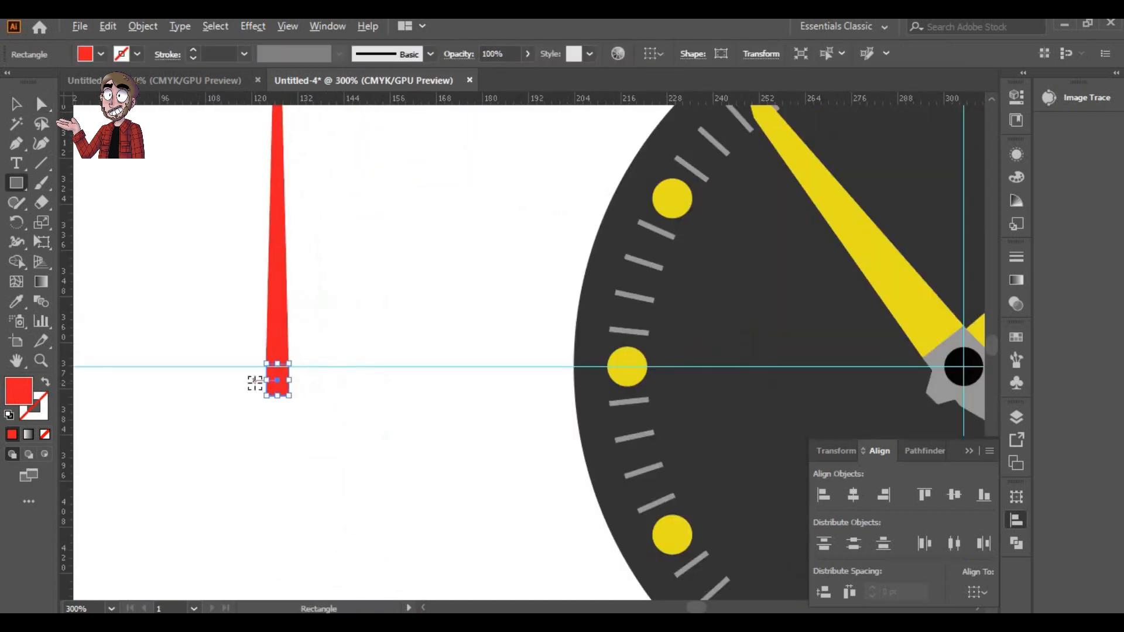
{"action": "scroll", "coordinate": [255, 383], "scroll_direction": "down", "scroll_amount": 1}
{"action": "key", "text": "i"}
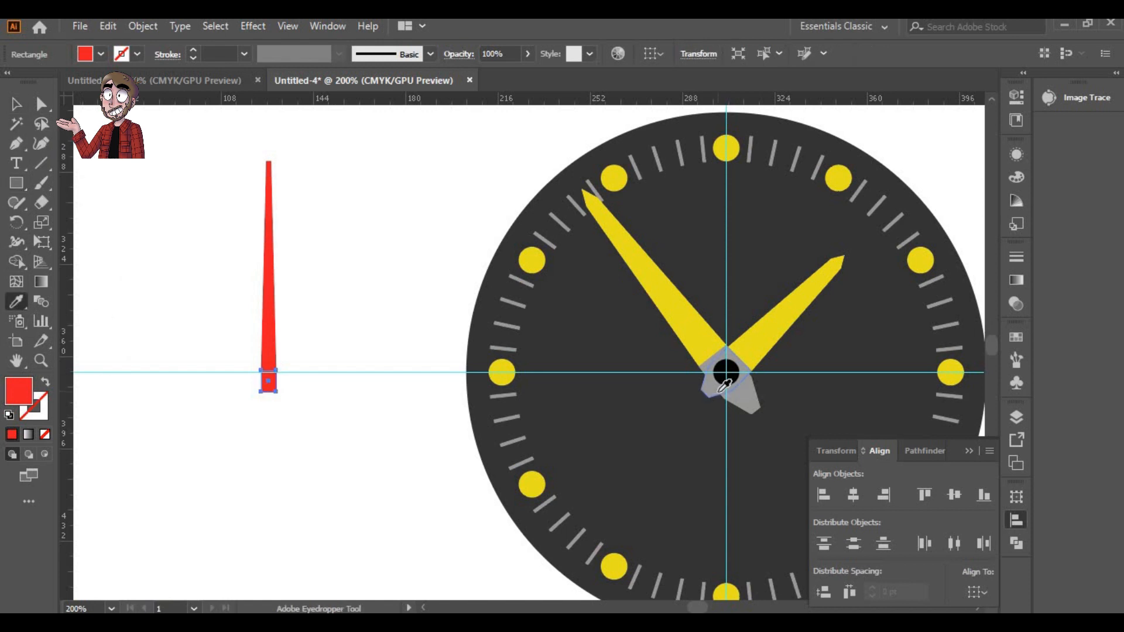
{"action": "scroll", "coordinate": [273, 299], "scroll_direction": "up", "scroll_amount": 4}
- Adjust the corner points of the grey rectangle to match the width of the red hand's base
{"action": "key", "text": "a"}
{"action": "left_click_drag", "start_coordinate": [199, 567], "coordinate": [223, 173]}
{"action": "mouse_move", "coordinate": [273, 273]}
{"action": "left_mouse_down"}
{"action": "mouse_move", "coordinate": [274, 316]}
{"action": "mouse_move", "coordinate": [275, 274]}
{"action": "left_mouse_up"}
{"action": "key", "text": "ctrl+shift+a"}
{"action": "left_click_drag", "start_coordinate": [267, 315], "coordinate": [268, 315]}
- Draw a grey circle centred on the grey tail and group it with the tail and red hand
{"action": "key", "text": "l"}
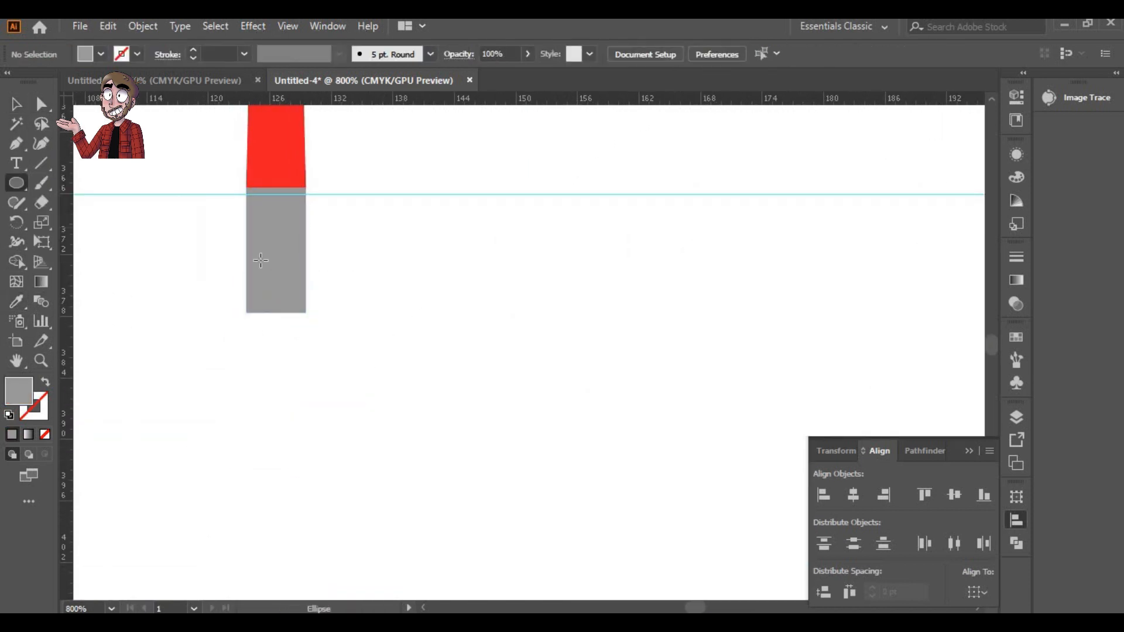
{"action": "left_click_drag", "start_coordinate": [275, 251], "coordinate": [326, 302]}
{"action": "scroll", "coordinate": [191, 251], "scroll_direction": "up", "scroll_amount": 3}
{"action": "right_click", "coordinate": [300, 274]}
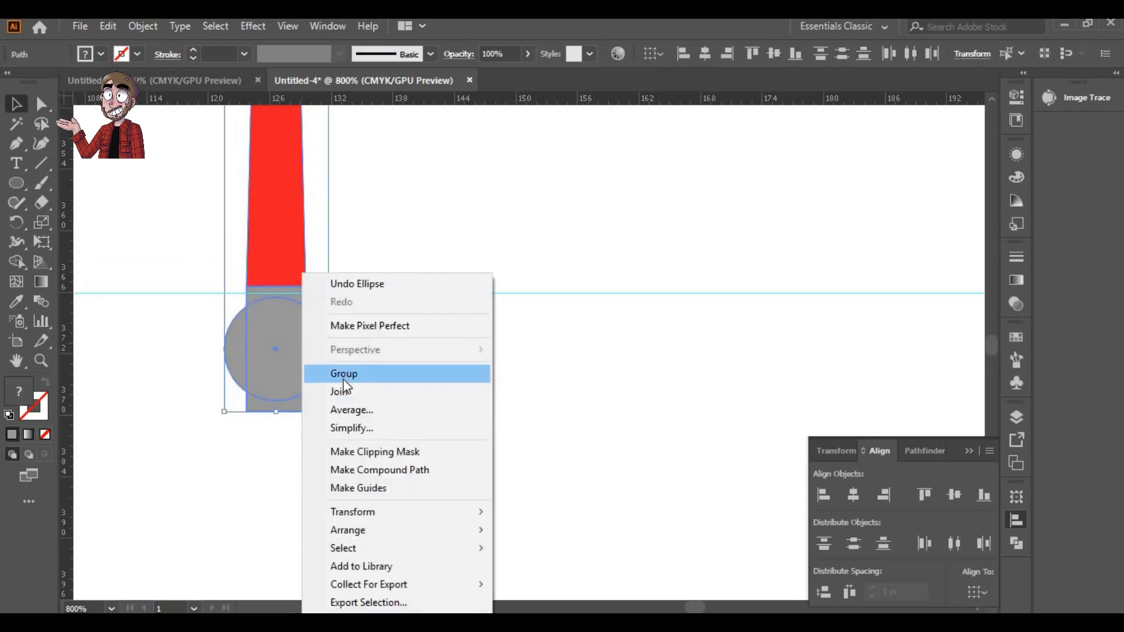
{"action": "left_click", "coordinate": [343, 374]}
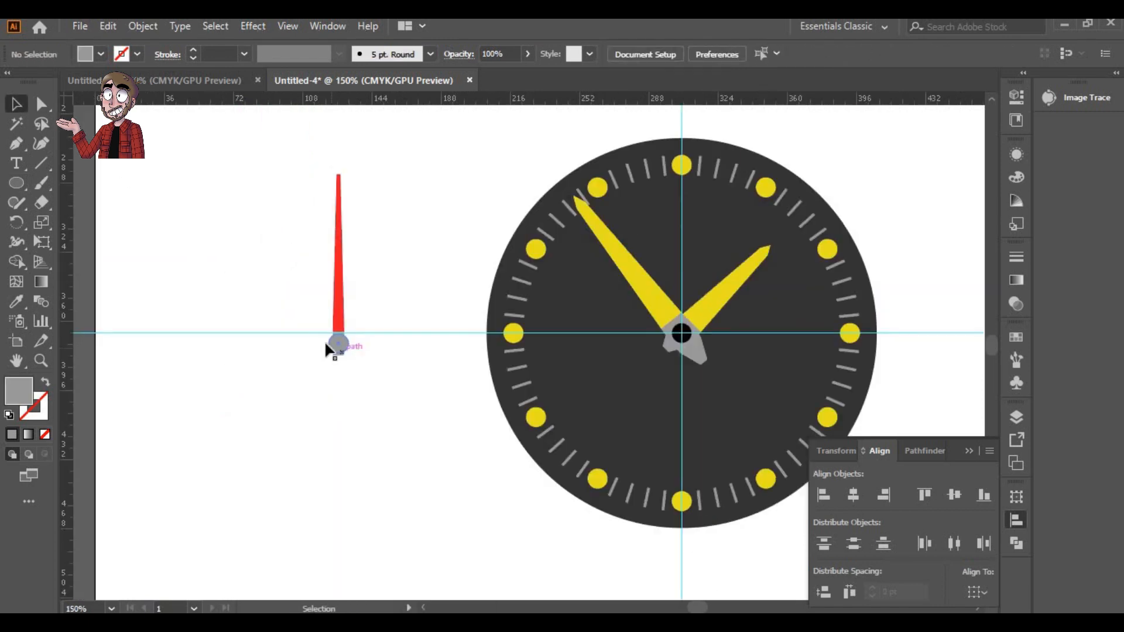
- Move the grouped red hand onto the dial's centre and bring the black pivot circle to the front
{"action": "left_click_drag", "start_coordinate": [328, 348], "coordinate": [680, 336]}
{"action": "right_click", "coordinate": [679, 332]}
{"action": "mouse_move", "coordinate": [744, 530]}
{"action": "left_click", "coordinate": [908, 530]}
- Fine-tune the red hand's position so its round grey end lies exactly beneath the black pivot
{"action": "scroll", "coordinate": [672, 341], "scroll_direction": "up", "scroll_amount": 9}
{"action": "mouse_move", "coordinate": [754, 315]}
{"action": "left_mouse_down"}
{"action": "mouse_move", "coordinate": [753, 303]}
{"action": "mouse_move", "coordinate": [754, 321]}
{"action": "left_mouse_up"}
{"action": "scroll", "coordinate": [649, 287], "scroll_direction": "up", "scroll_amount": 3}
{"action": "scroll", "coordinate": [703, 281], "scroll_direction": "down", "scroll_amount": 3}
{"action": "scroll", "coordinate": [746, 310], "scroll_direction": "up", "scroll_amount": 1}
{"action": "scroll", "coordinate": [661, 301], "scroll_direction": "down", "scroll_amount": 6}
{"action": "scroll", "coordinate": [661, 292], "scroll_direction": "down", "scroll_amount": 5}
{"action": "left_click", "coordinate": [669, 280]}
{"action": "scroll", "coordinate": [669, 245], "scroll_direction": "up", "scroll_amount": 2}
{"action": "left_click", "coordinate": [666, 198]}
{"action": "scroll", "coordinate": [495, 207], "scroll_direction": "down", "scroll_amount": 3}
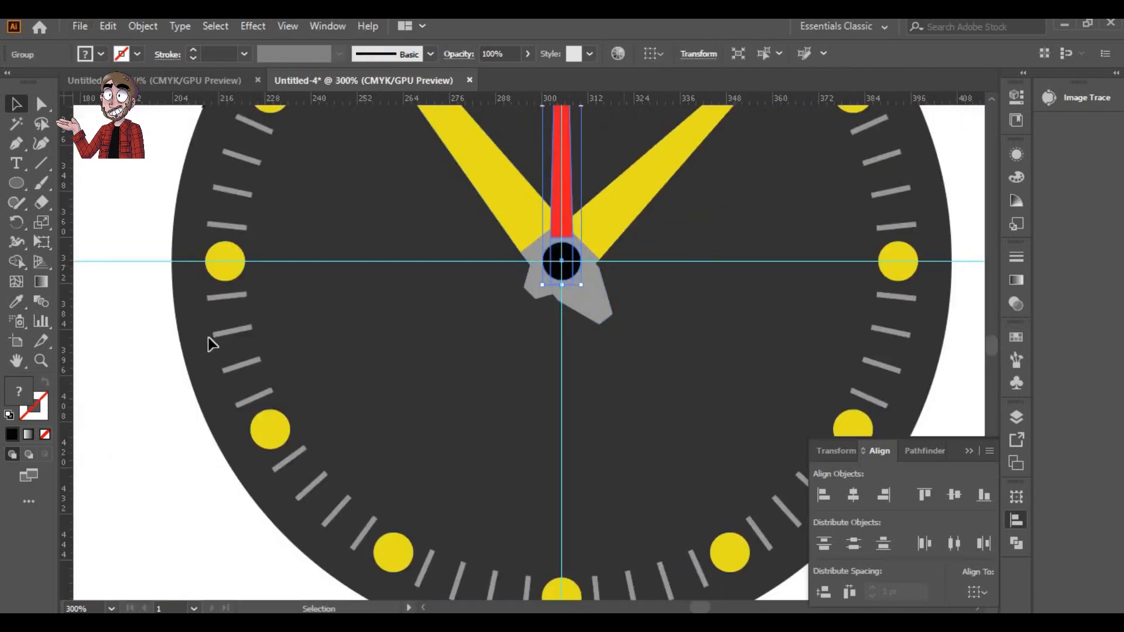
- Rotate the red hand about the pivot so it points downward and slightly to the left
{"action": "scroll", "coordinate": [576, 250], "scroll_direction": "up", "scroll_amount": 8}
{"action": "left_click", "coordinate": [331, 426]}
{"action": "key", "text": "ctrl+1"}
{"action": "left_click_drag", "start_coordinate": [346, 319], "coordinate": [304, 530]}
{"action": "scroll", "coordinate": [352, 396], "scroll_direction": "down", "scroll_amount": 2}
- Select the clock's parts and group them
{"action": "key", "text": "v"}
{"action": "left_click_drag", "start_coordinate": [238, 334], "coordinate": [356, 412]}
{"action": "right_click", "coordinate": [351, 408]}
{"action": "left_click", "coordinate": [391, 263]}
{"action": "right_click", "coordinate": [333, 403]}
{"action": "left_click", "coordinate": [390, 258]}
{"action": "left_click", "coordinate": [656, 339]}
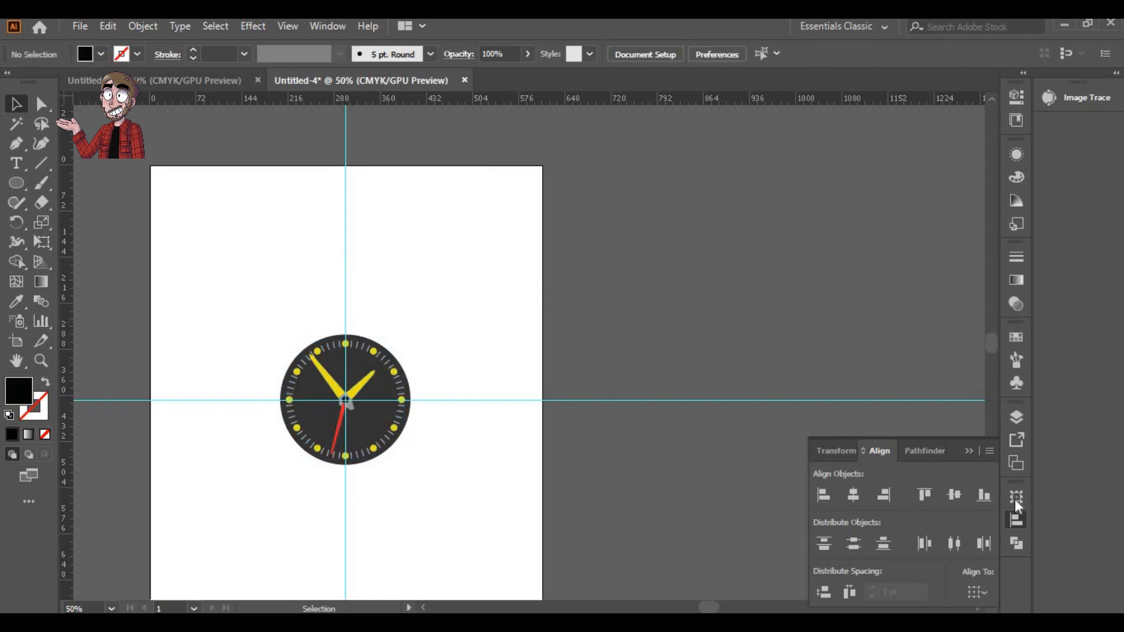
- Unlock the locked object in Layer 1 and group all of the clock's parts, including the dial
{"action": "left_click", "coordinate": [1017, 417]}
{"action": "left_click", "coordinate": [826, 293]}
{"action": "left_click_drag", "start_coordinate": [426, 360], "coordinate": [252, 442]}
{"action": "right_click", "coordinate": [347, 404]}
{"action": "left_click", "coordinate": [389, 258]}
{"action": "left_click", "coordinate": [264, 334]}
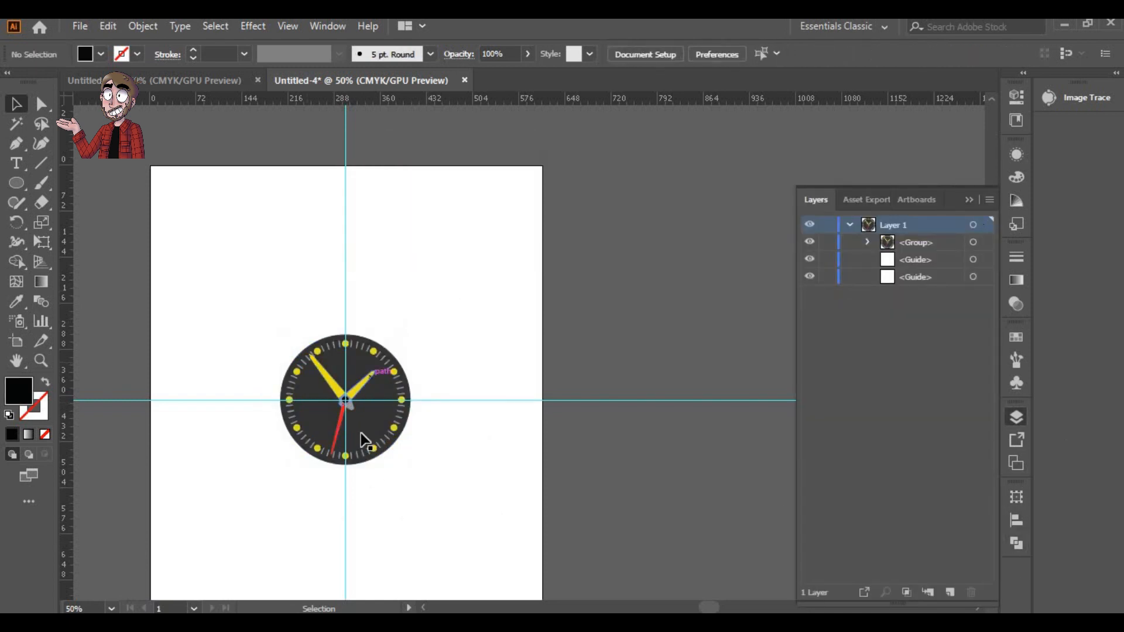
{"action": "scroll", "coordinate": [347, 413], "scroll_direction": "up", "scroll_amount": 4}
{"action": "scroll", "coordinate": [345, 417], "scroll_direction": "up", "scroll_amount": 1}
{"action": "left_click_drag", "start_coordinate": [338, 464], "coordinate": [399, 361]}
{"action": "left_click", "coordinate": [16, 183]}
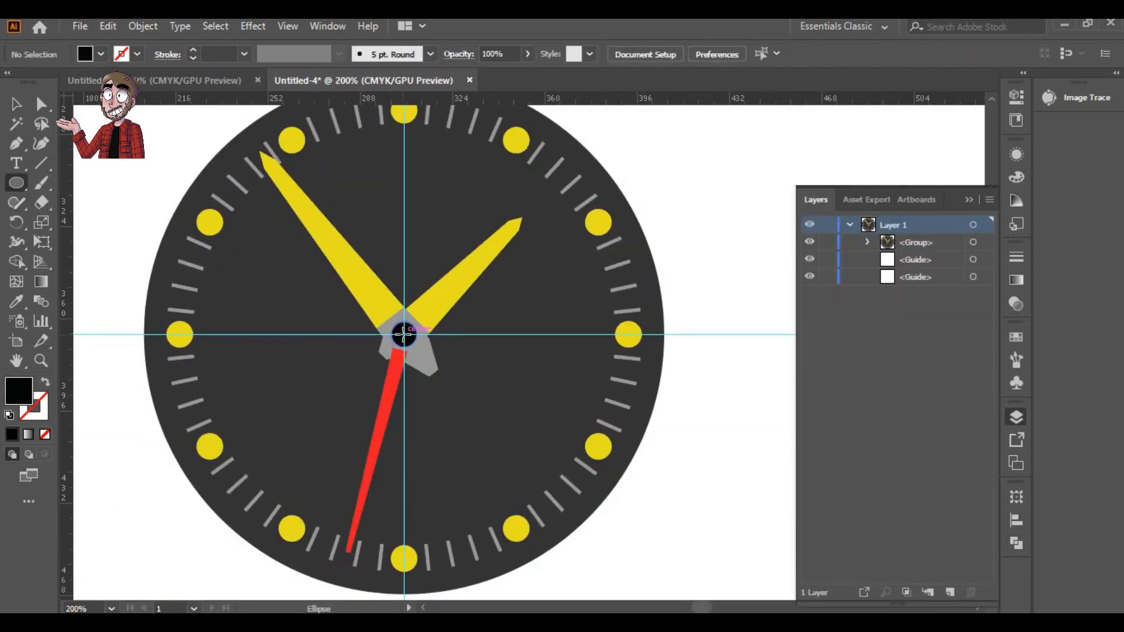
{"action": "left_click_drag", "start_coordinate": [453, 409], "coordinate": [371, 211]}
{"action": "scroll", "coordinate": [444, 145], "scroll_direction": "up", "scroll_amount": 2}
{"action": "key", "text": "ctrl+z"}
{"action": "scroll", "coordinate": [363, 215], "scroll_direction": "left", "scroll_amount": 1}
{"action": "scroll", "coordinate": [363, 215], "scroll_direction": "down", "scroll_amount": 7}
{"action": "left_click_drag", "start_coordinate": [361, 138], "coordinate": [351, 296]}
{"action": "key", "text": "ctrl+z"}
- Draw a black circle larger than the dial, centred on the guide intersection, as the watch case
{"action": "mouse_move", "coordinate": [341, 159]}
{"action": "left_mouse_down"}
{"action": "mouse_move", "coordinate": [371, 386]}
{"action": "mouse_move", "coordinate": [388, 384]}
{"action": "left_mouse_up"}
{"action": "scroll", "coordinate": [388, 378], "scroll_direction": "up", "scroll_amount": 2}
{"action": "left_click_drag", "start_coordinate": [428, 353], "coordinate": [473, 454]}
- Send the large black circle to the back and move the clock group aside to the right of it
{"action": "key", "text": "v"}
{"action": "right_click", "coordinate": [391, 282]}
{"action": "mouse_move", "coordinate": [495, 535]}
{"action": "left_click", "coordinate": [603, 584]}
{"action": "left_click", "coordinate": [448, 392]}
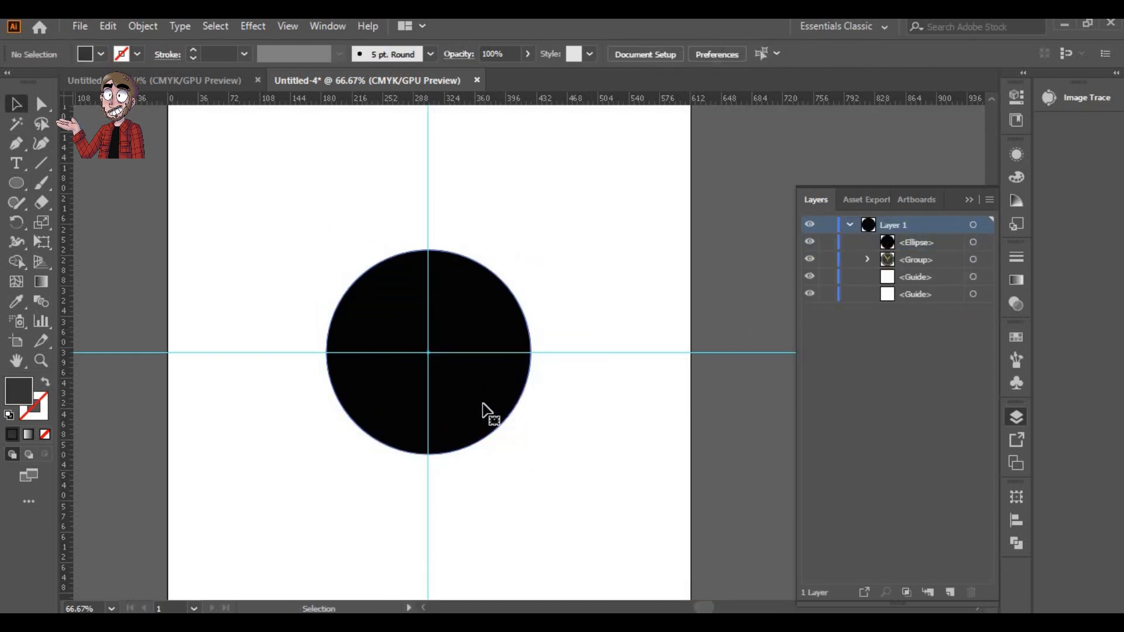
{"action": "right_click", "coordinate": [485, 409]}
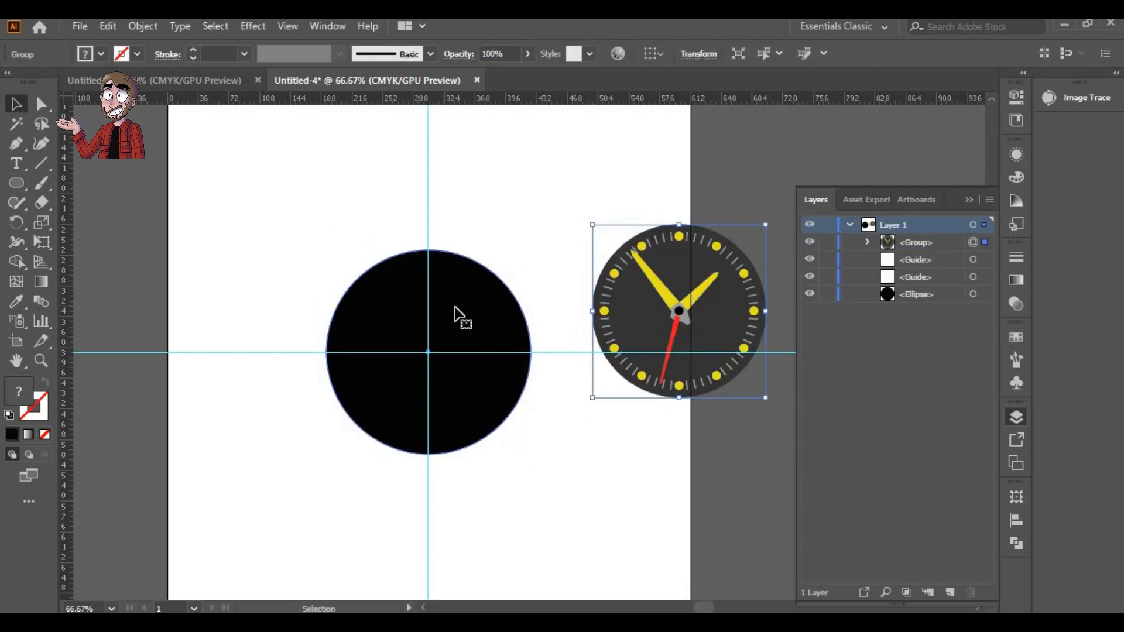
{"action": "left_click", "coordinate": [458, 316]}
- Draw a black rectangle rising from the circle's upper edge and centre it horizontally on the circle
{"action": "mouse_move", "coordinate": [17, 183]}
{"action": "left_mouse_down"}
{"action": "mouse_move", "coordinate": [75, 201]}
{"action": "mouse_move", "coordinate": [88, 181]}
{"action": "left_mouse_up"}
{"action": "left_click_drag", "start_coordinate": [380, 263], "coordinate": [476, 210]}
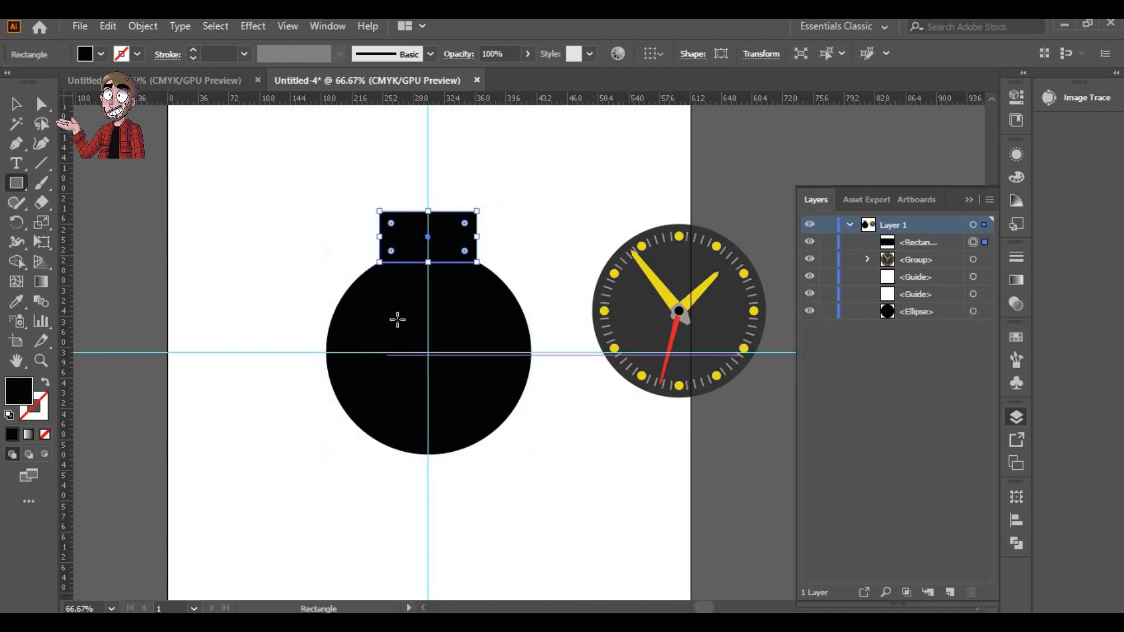
{"action": "left_click", "coordinate": [16, 104]}
{"action": "left_click", "coordinate": [389, 314], "text": "shift"}
{"action": "left_click", "coordinate": [1016, 520]}
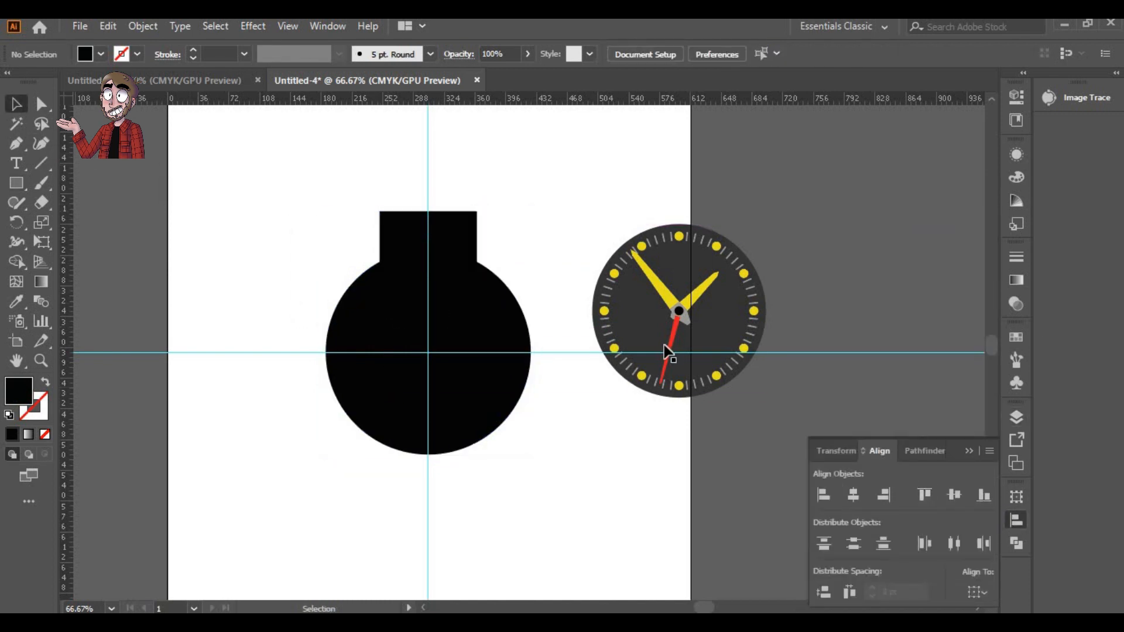
{"action": "left_click", "coordinate": [345, 269]}
- Extend the black rectangle through the circle so it sticks out equally above and below, centred on the circle
{"action": "key", "text": "a"}
{"action": "left_click", "coordinate": [428, 191]}
{"action": "left_click_drag", "start_coordinate": [421, 211], "coordinate": [403, 458]}
{"action": "left_click", "coordinate": [357, 231]}
{"action": "key", "text": "ctrl+z"}
{"action": "left_click", "coordinate": [319, 215]}
{"action": "left_click_drag", "start_coordinate": [319, 215], "coordinate": [541, 498]}
{"action": "left_click", "coordinate": [853, 495]}
- Merge the black circle and rectangle into one case shape with the Shape Builder
{"action": "left_click", "coordinate": [284, 282]}
{"action": "left_click_drag", "start_coordinate": [281, 222], "coordinate": [580, 478]}
{"action": "left_click", "coordinate": [16, 262]}
{"action": "left_click_drag", "start_coordinate": [429, 243], "coordinate": [425, 468]}
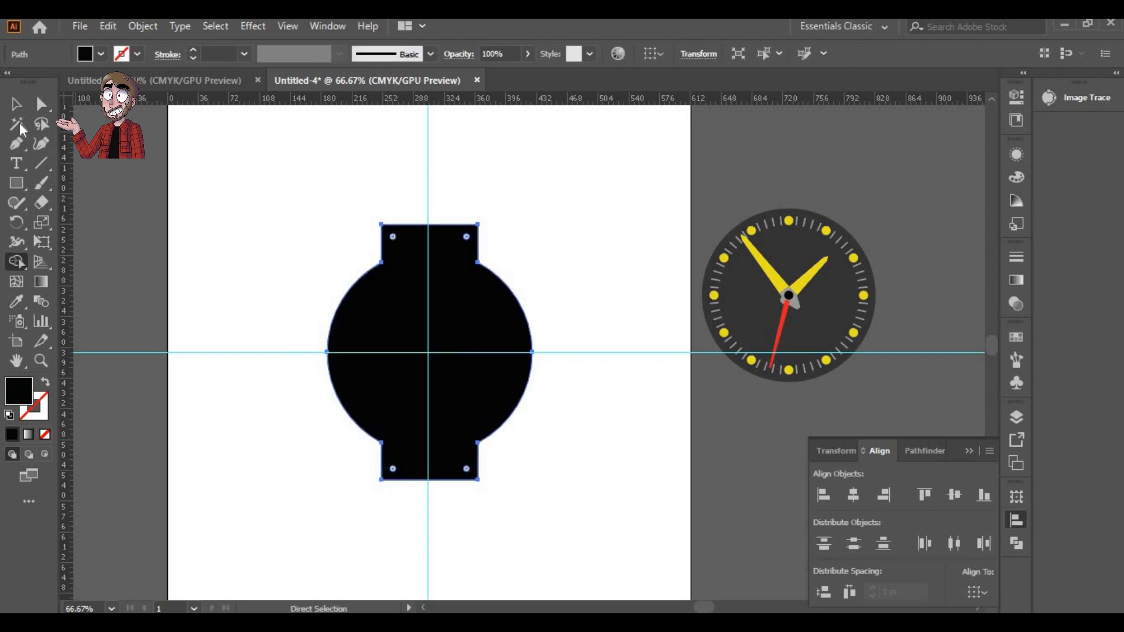
- Try to select only the anchor points where the upper lug meets the round case
{"action": "left_click", "coordinate": [41, 104]}
{"action": "left_click", "coordinate": [381, 262]}
{"action": "left_click_drag", "start_coordinate": [369, 247], "coordinate": [409, 278]}
{"action": "left_click", "coordinate": [318, 272]}
{"action": "scroll", "coordinate": [328, 339], "scroll_direction": "up", "scroll_amount": 1}
{"action": "left_click_drag", "start_coordinate": [317, 346], "coordinate": [285, 279]}
{"action": "left_click_drag", "start_coordinate": [345, 141], "coordinate": [462, 190]}
{"action": "left_click", "coordinate": [278, 205]}
{"action": "left_click", "coordinate": [16, 104]}
{"action": "left_click", "coordinate": [352, 252]}
{"action": "left_click", "coordinate": [188, 234]}
{"action": "key", "text": "a"}
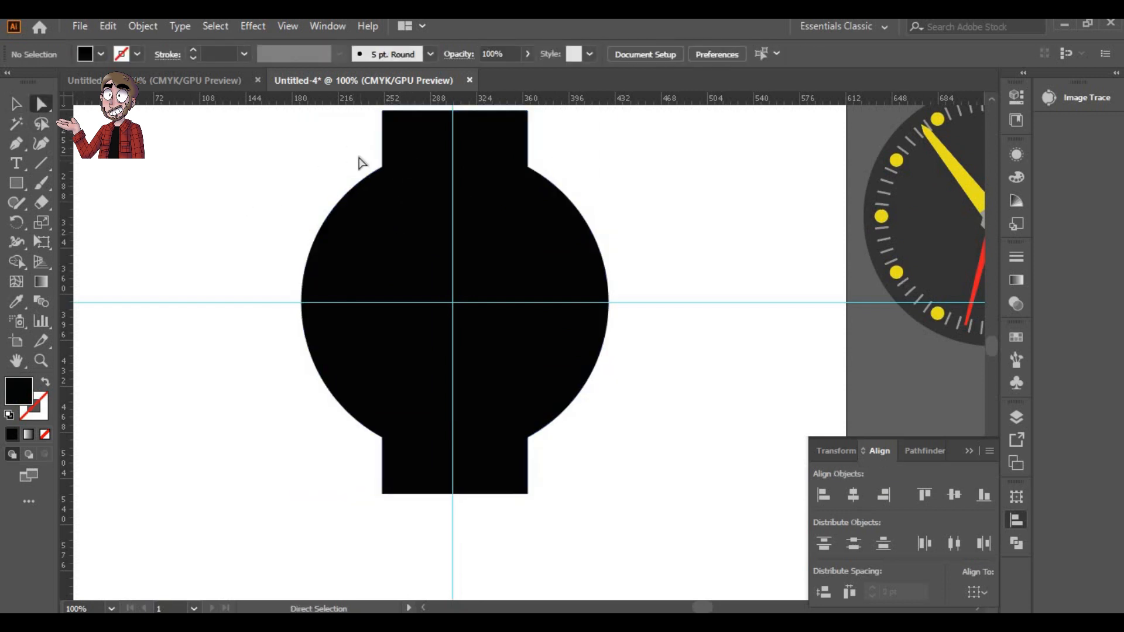
{"action": "left_click", "coordinate": [557, 204]}
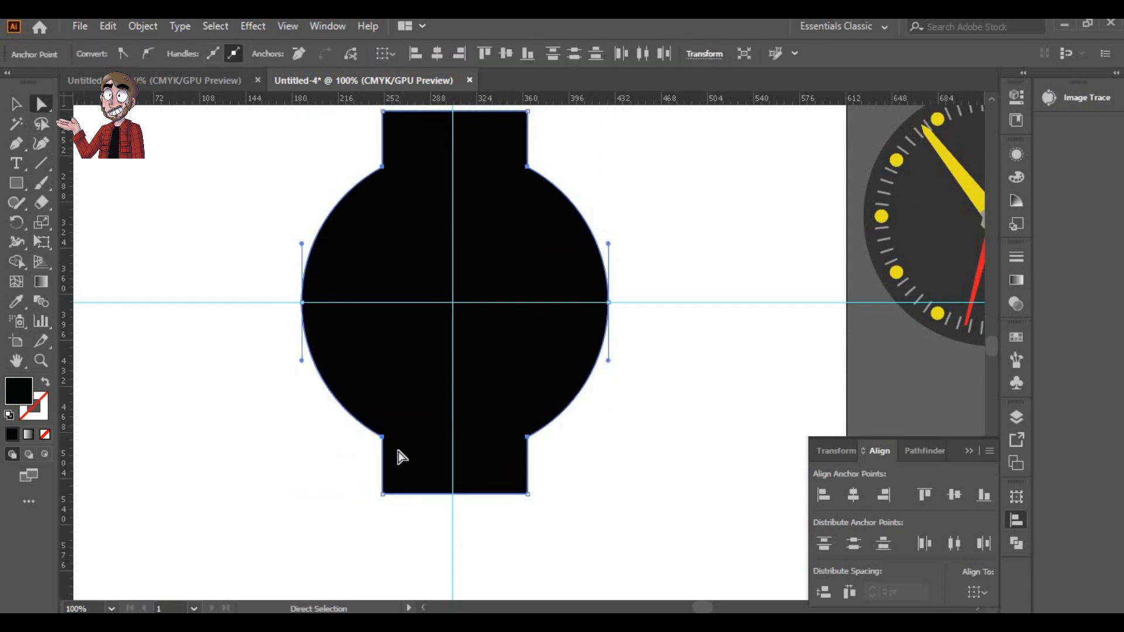
- Isolate the merged case shape and try to shift the lower-left junction point outward
{"action": "key", "text": "v"}
{"action": "double_click", "coordinate": [408, 223]}
{"action": "left_click", "coordinate": [145, 212]}
{"action": "key", "text": "a"}
{"action": "left_click_drag", "start_coordinate": [345, 144], "coordinate": [413, 196]}
{"action": "left_click_drag", "start_coordinate": [426, 149], "coordinate": [588, 223]}
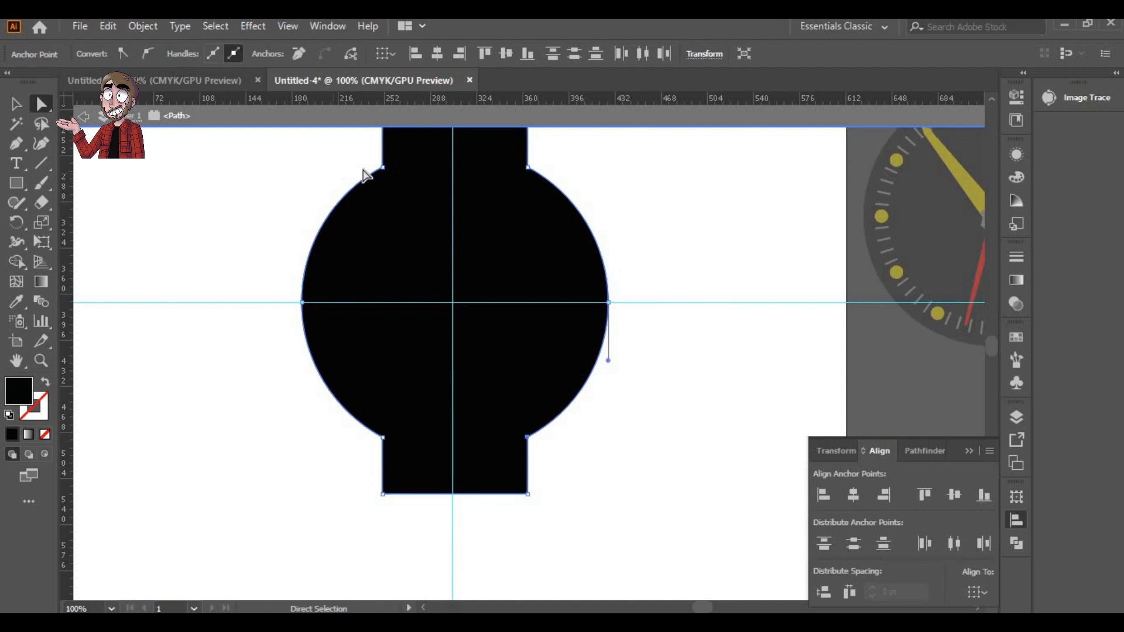
{"action": "left_click_drag", "start_coordinate": [384, 439], "coordinate": [368, 439]}
{"action": "key", "text": "ctrl+z"}
{"action": "left_click", "coordinate": [288, 424]}
- Draw a narrower rectangle over the case's upper lug block and centre it horizontally on the case
{"action": "scroll", "coordinate": [288, 425], "scroll_direction": "up", "scroll_amount": 6}
{"action": "scroll", "coordinate": [287, 422], "scroll_direction": "down", "scroll_amount": 2}
{"action": "left_click", "coordinate": [386, 252]}
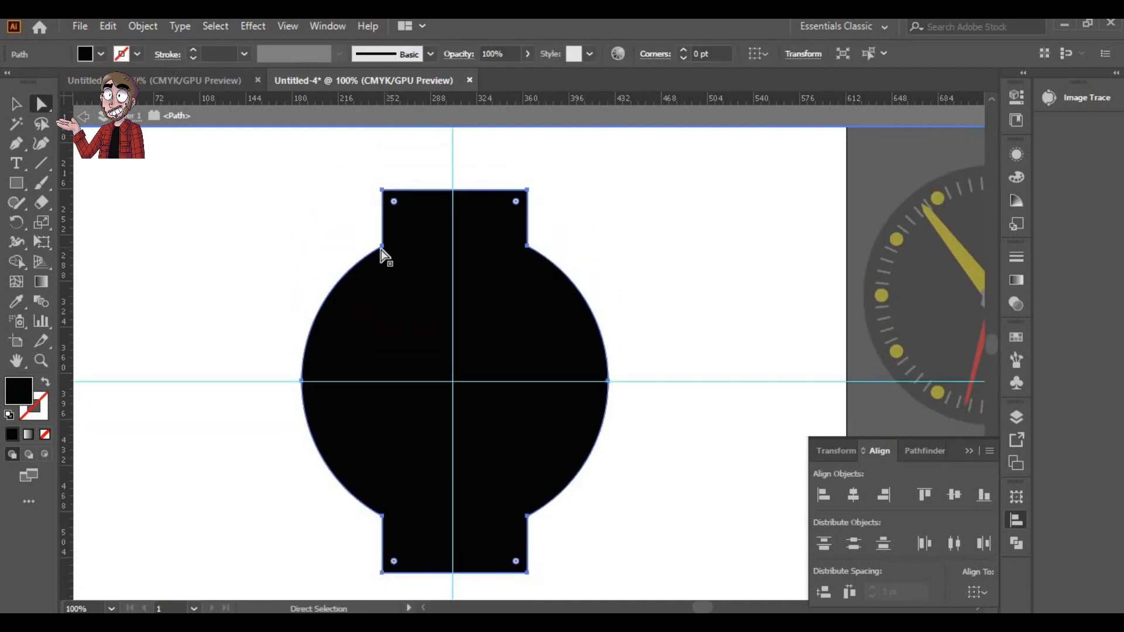
{"action": "left_click_drag", "start_coordinate": [397, 178], "coordinate": [516, 229]}
{"action": "left_click_drag", "start_coordinate": [304, 216], "coordinate": [443, 215]}
{"action": "right_click", "coordinate": [443, 215]}
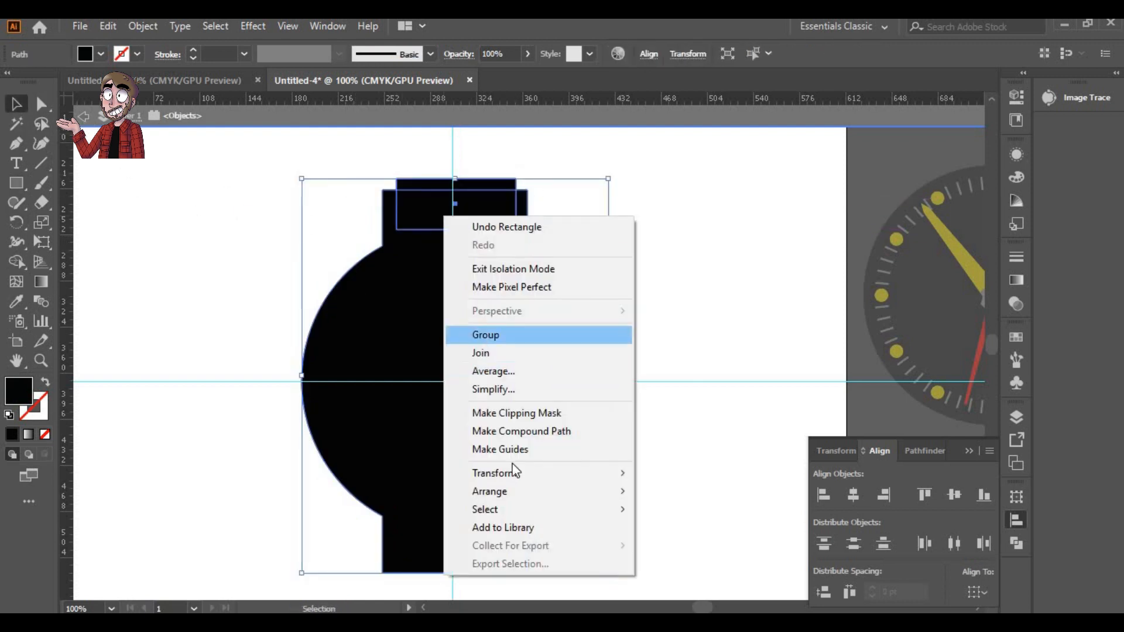
{"action": "left_click", "coordinate": [853, 496]}
- Place a copy of the small rectangle over the lower lug block, directly beneath the first one
{"action": "left_click", "coordinate": [343, 237]}
{"action": "left_click", "coordinate": [416, 205]}
{"action": "scroll", "coordinate": [416, 204], "scroll_direction": "down", "scroll_amount": 1}
{"action": "left_click_drag", "start_coordinate": [422, 168], "coordinate": [422, 526]}
- Centre the two small rectangles on the case and distribute them evenly above and below it
{"action": "left_click_drag", "start_coordinate": [341, 169], "coordinate": [597, 562]}
{"action": "left_click", "coordinate": [519, 423]}
{"action": "left_click", "coordinate": [852, 497]}
{"action": "left_click", "coordinate": [851, 547]}
{"action": "key", "text": "ctrl+z"}
{"action": "left_click", "coordinate": [851, 547]}
{"action": "key", "text": "ctrl+z"}
{"action": "left_click", "coordinate": [673, 459]}
{"action": "left_click", "coordinate": [477, 534]}
{"action": "left_click", "coordinate": [443, 333], "text": "shift"}
{"action": "left_click_drag", "start_coordinate": [261, 551], "coordinate": [556, 173]}
{"action": "left_click", "coordinate": [852, 543]}
{"action": "left_click", "coordinate": [721, 428]}
{"action": "scroll", "coordinate": [721, 429], "scroll_direction": "down", "scroll_amount": 1}
{"action": "scroll", "coordinate": [721, 429], "scroll_direction": "up", "scroll_amount": 1}
- Cut the upper and lower strap notches out of the case by removing the rectangle areas with the Shape Builder
{"action": "left_click", "coordinate": [474, 530]}
{"action": "left_click_drag", "start_coordinate": [264, 167], "coordinate": [497, 532]}
{"action": "left_click", "coordinate": [16, 262]}
{"action": "left_click", "coordinate": [401, 186], "text": "alt"}
{"action": "left_click", "coordinate": [433, 543], "text": "alt"}
- Isolate the case shape as a group and round the outer corners of all four lugs
{"action": "key", "text": "a"}
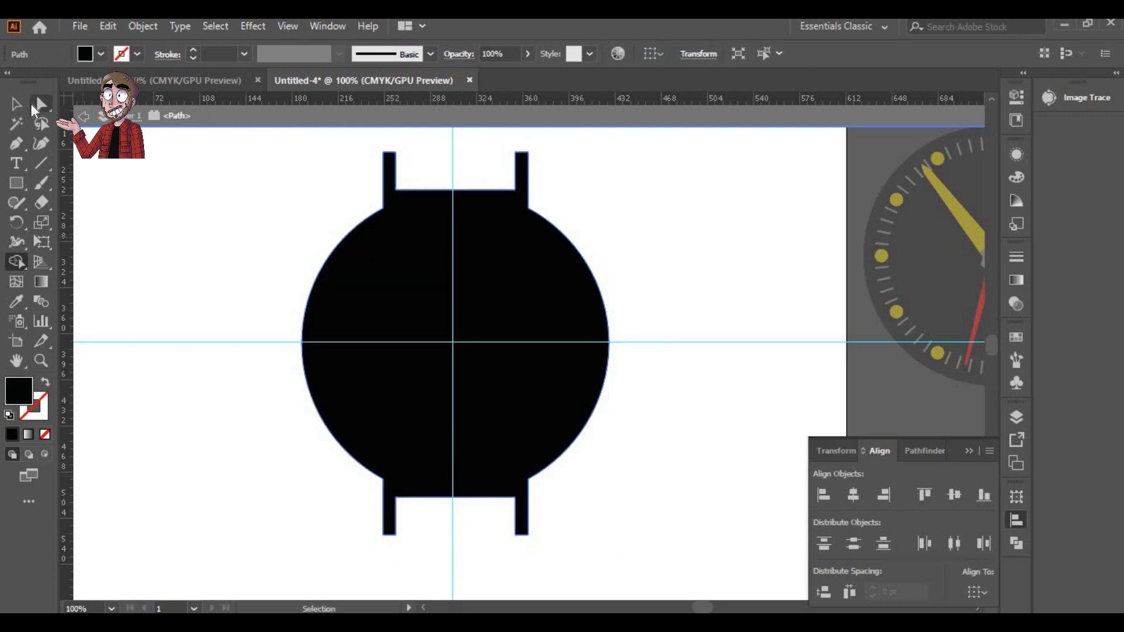
{"action": "left_click", "coordinate": [370, 224]}
{"action": "left_click", "coordinate": [318, 188]}
{"action": "left_click", "coordinate": [454, 378]}
{"action": "right_click", "coordinate": [454, 378]}
{"action": "left_click", "coordinate": [492, 371]}
{"action": "left_click", "coordinate": [629, 458]}
{"action": "left_click", "coordinate": [528, 480]}
{"action": "left_click", "coordinate": [605, 467]}
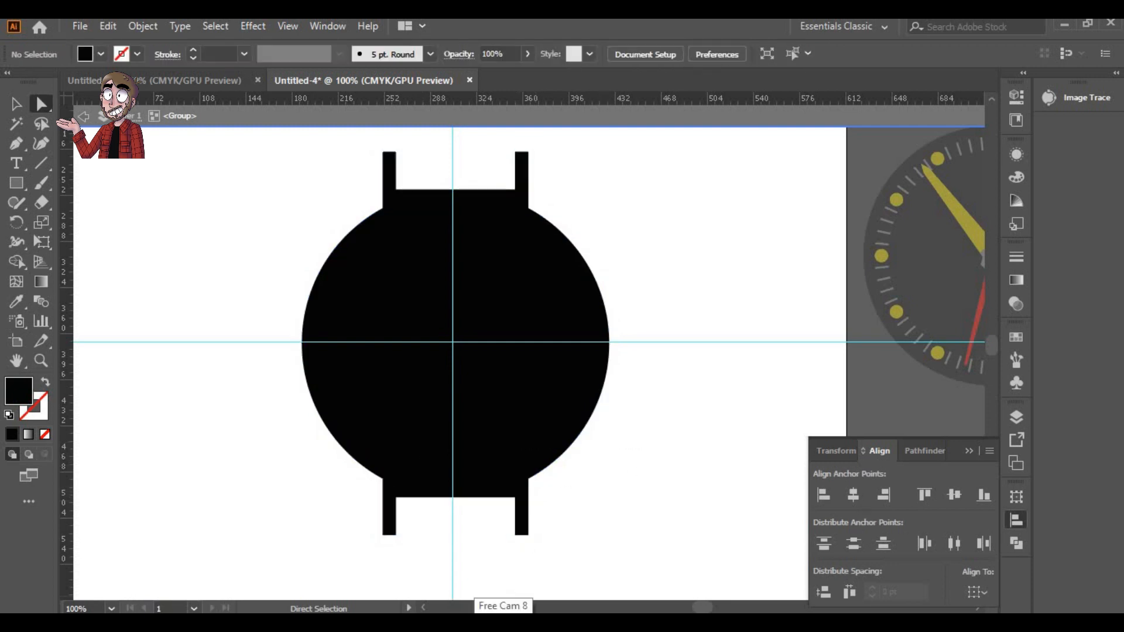
{"action": "left_click", "coordinate": [393, 184]}
{"action": "left_click", "coordinate": [530, 170]}
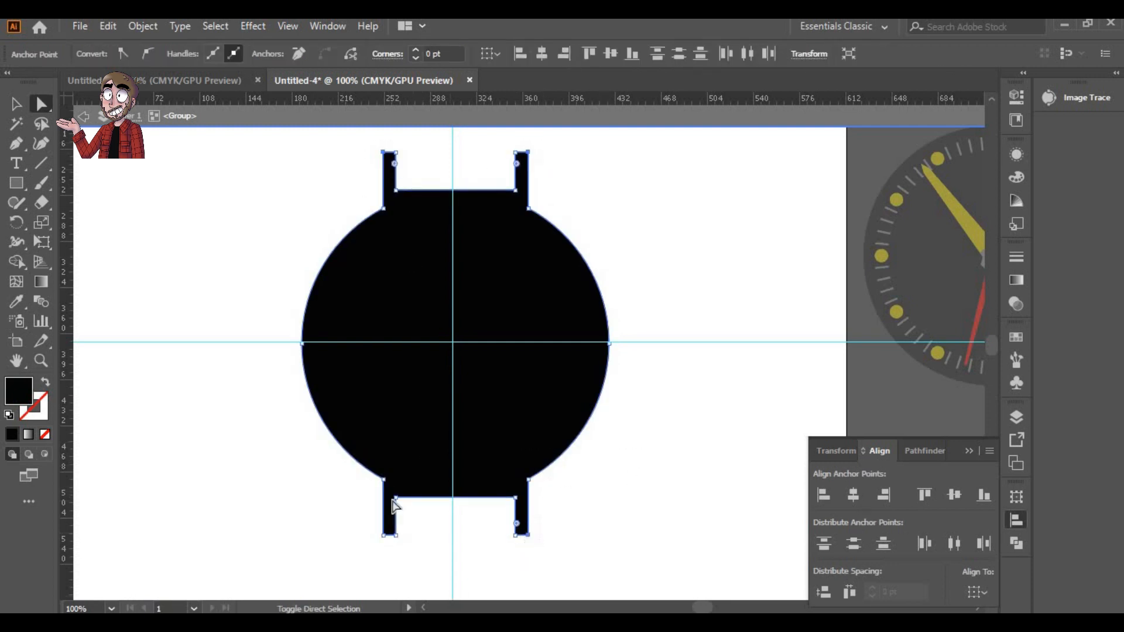
{"action": "left_click", "coordinate": [436, 509]}
{"action": "left_click", "coordinate": [440, 491]}
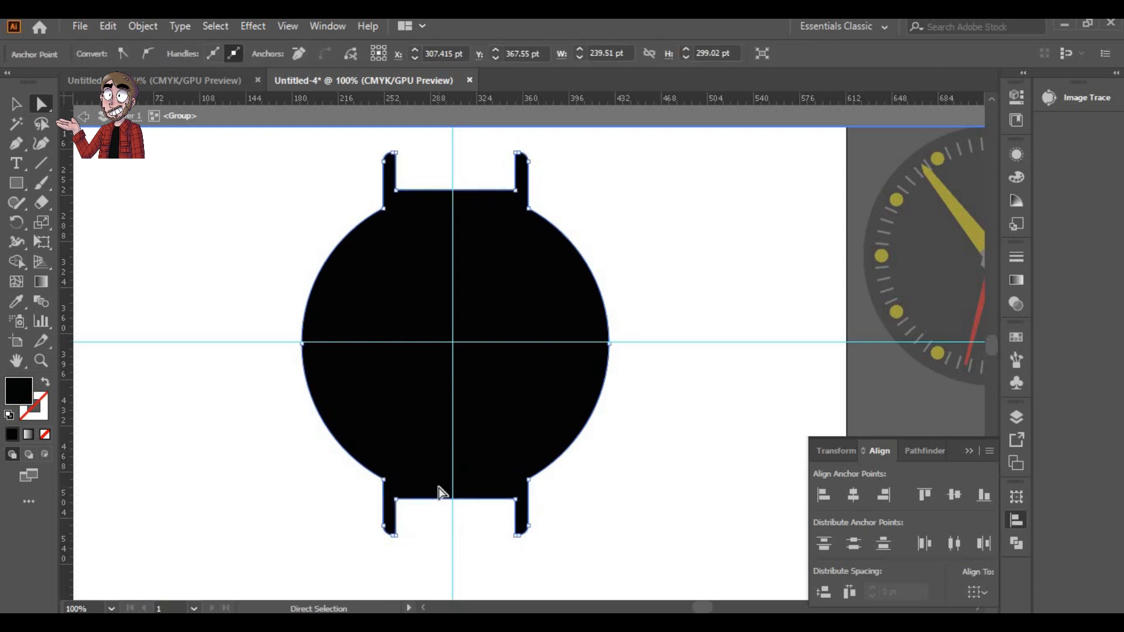
- Try to adjust the anchor points where the upper lugs meet the round case
{"action": "scroll", "coordinate": [422, 294], "scroll_direction": "down", "scroll_amount": 3}
{"action": "left_click_drag", "start_coordinate": [358, 246], "coordinate": [414, 263]}
{"action": "left_click_drag", "start_coordinate": [502, 244], "coordinate": [464, 262]}
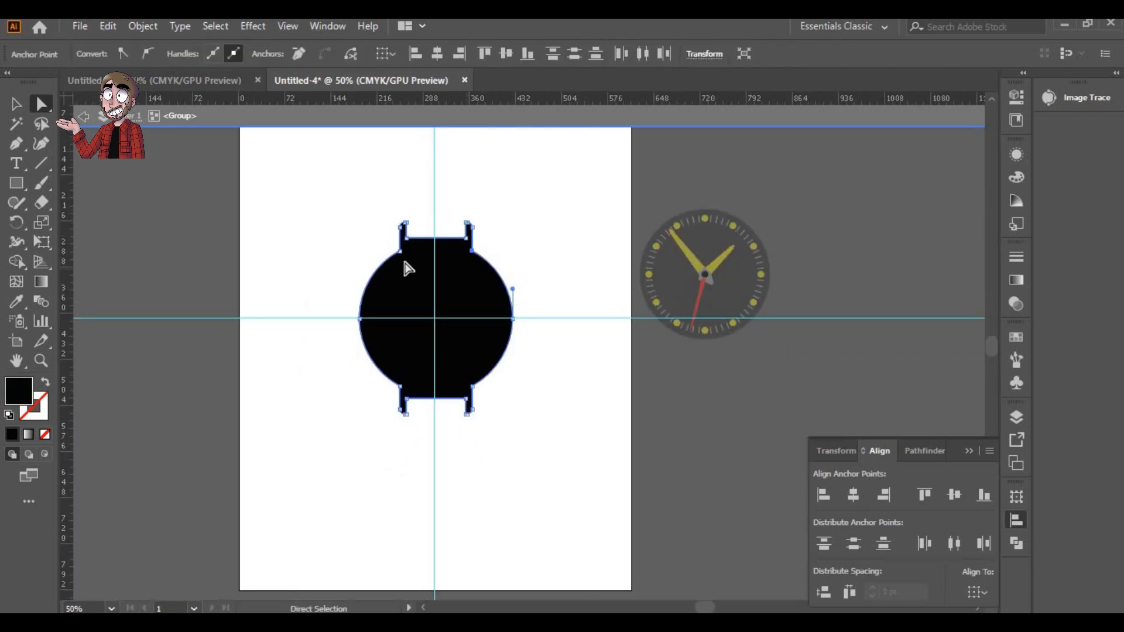
{"action": "scroll", "coordinate": [398, 248], "scroll_direction": "up", "scroll_amount": 10}
{"action": "left_click", "coordinate": [336, 378]}
{"action": "scroll", "coordinate": [351, 355], "scroll_direction": "down", "scroll_amount": 7}
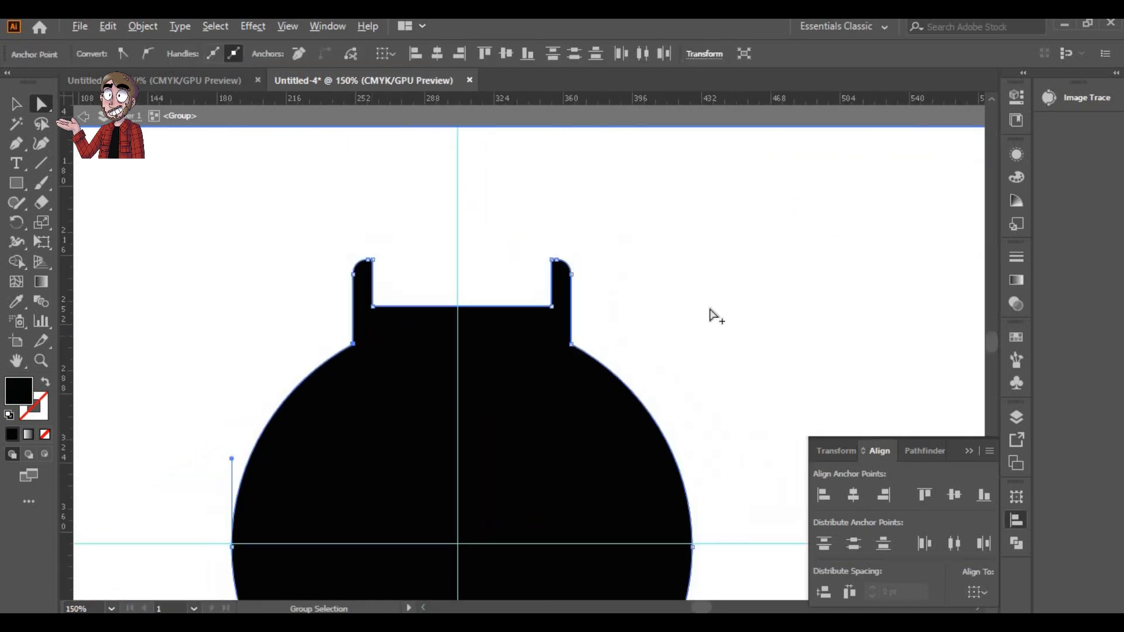
{"action": "left_click", "coordinate": [719, 340]}
{"action": "left_click_drag", "start_coordinate": [495, 325], "coordinate": [468, 302]}
{"action": "key", "text": "ctrl+z"}
{"action": "scroll", "coordinate": [714, 295], "scroll_direction": "down", "scroll_amount": 3}
{"action": "left_click", "coordinate": [784, 373]}
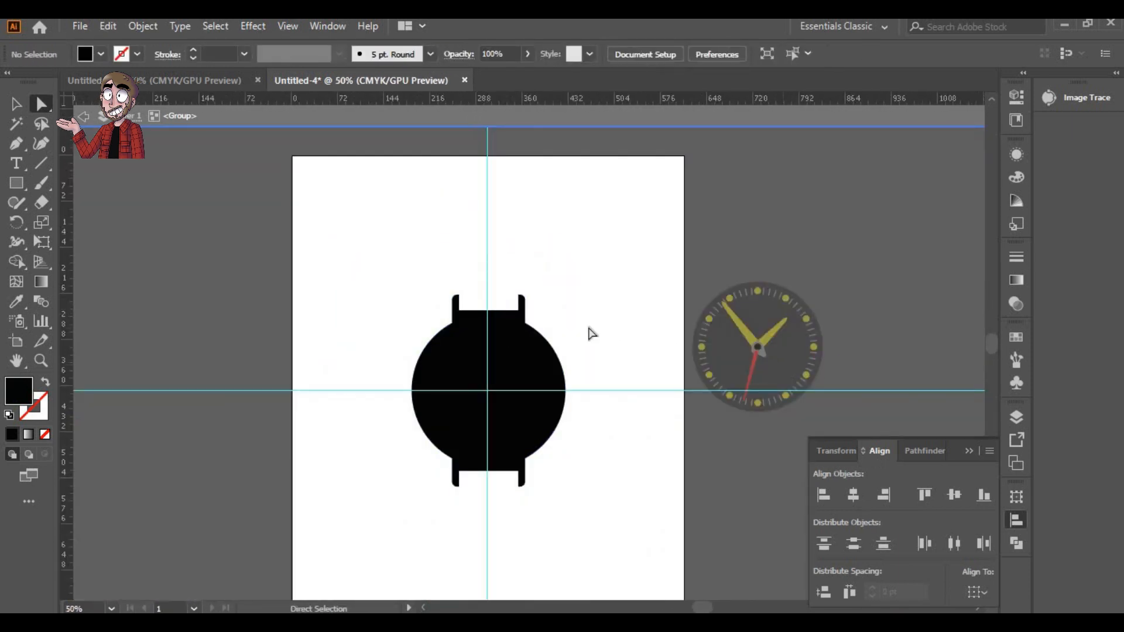
- Leave isolation mode and centre the finished dial on the case, horizontally and vertically
{"action": "key", "text": "Escape"}
{"action": "left_click_drag", "start_coordinate": [711, 384], "coordinate": [485, 386]}
{"action": "left_click", "coordinate": [725, 429]}
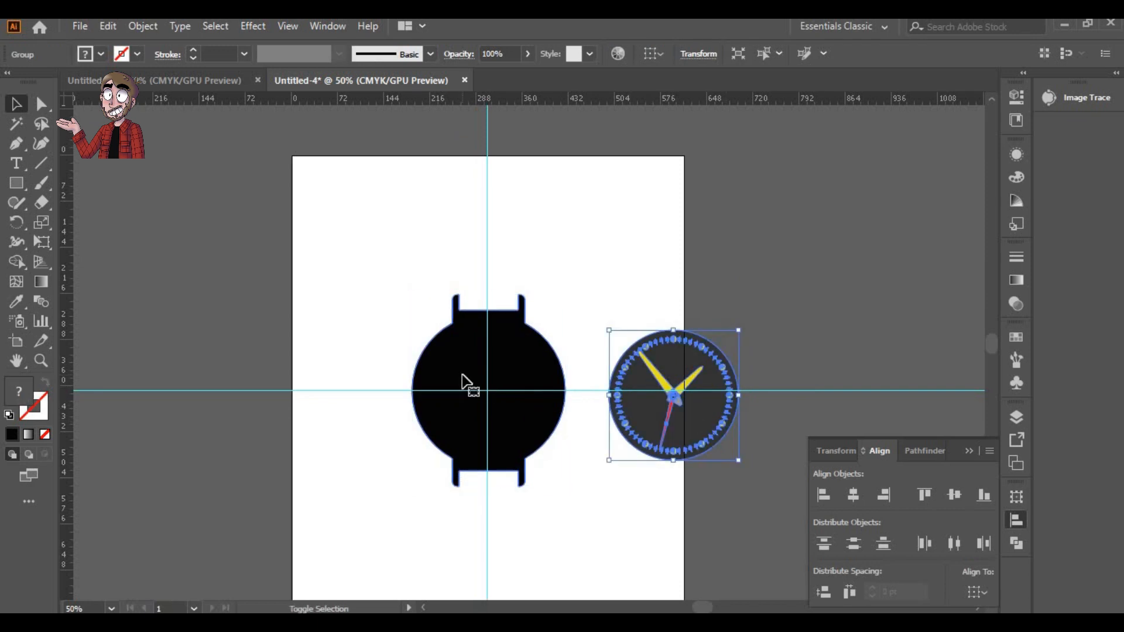
{"action": "left_click", "coordinate": [462, 381], "text": "shift"}
{"action": "left_click", "coordinate": [853, 495]}
{"action": "left_click", "coordinate": [954, 495]}
- Send the black case behind the dial
{"action": "left_click", "coordinate": [650, 448]}
{"action": "right_click", "coordinate": [457, 437]}
{"action": "mouse_move", "coordinate": [544, 348]}
{"action": "left_click", "coordinate": [732, 401]}
{"action": "left_click", "coordinate": [740, 373]}
- Draw a black strap rectangle about 82 pt wide and 284 pt tall below the case, between the lower lugs
{"action": "scroll", "coordinate": [433, 433], "scroll_direction": "down", "scroll_amount": 4}
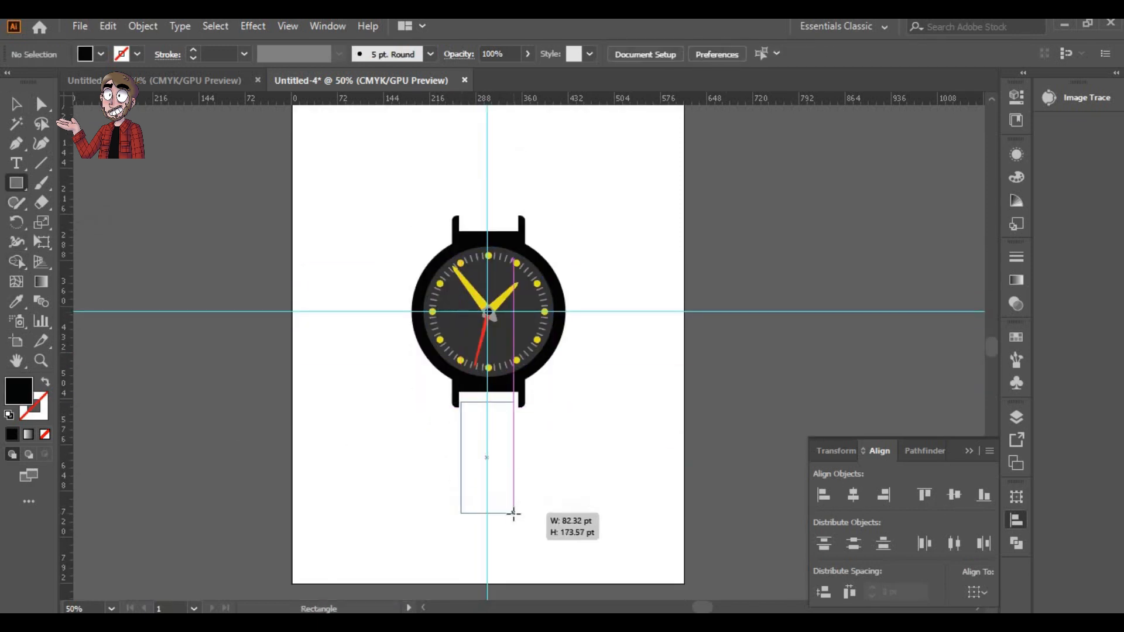
{"action": "left_click_drag", "start_coordinate": [515, 568], "coordinate": [514, 583]}
{"action": "scroll", "coordinate": [499, 413], "scroll_direction": "up", "scroll_amount": 4}
{"action": "left_click_drag", "start_coordinate": [432, 457], "coordinate": [436, 432]}
{"action": "left_click_drag", "start_coordinate": [436, 430], "coordinate": [436, 440]}
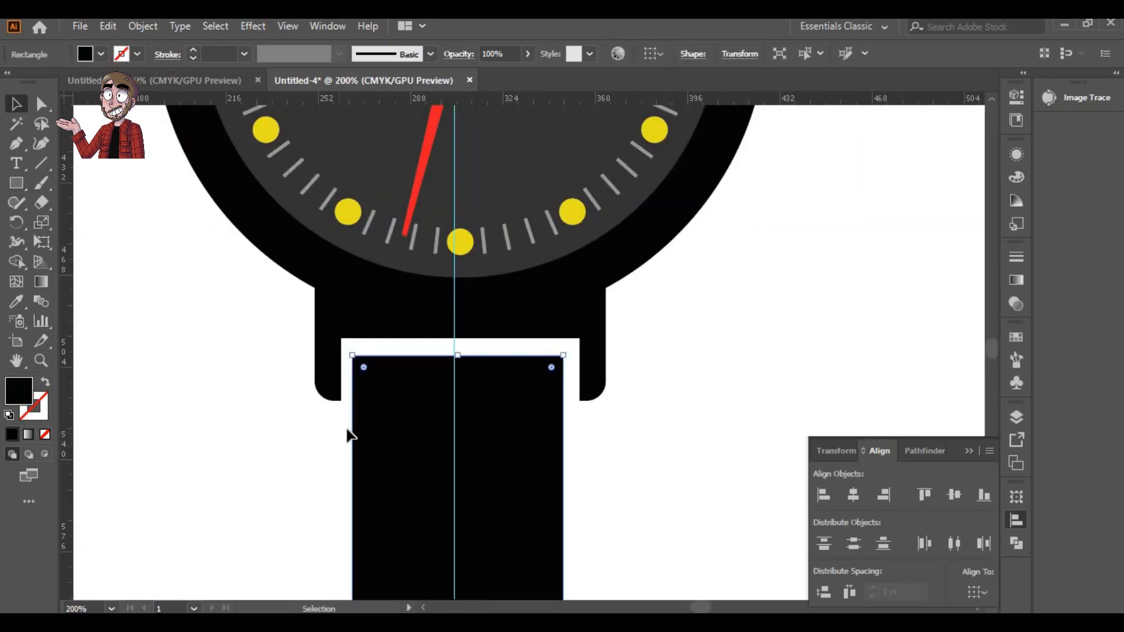
- Shift the strap's side edges until it is about 86 pt wide with even gaps to both lower lugs
{"action": "key", "text": "Right"}
{"action": "left_click", "coordinate": [567, 444]}
{"action": "left_click", "coordinate": [565, 444]}
{"action": "key", "text": "Right"}
{"action": "left_click", "coordinate": [353, 354]}
{"action": "left_click", "coordinate": [356, 357]}
{"action": "key", "text": "a"}
{"action": "left_click", "coordinate": [351, 388]}
{"action": "left_click", "coordinate": [357, 422]}
{"action": "key", "text": "Left"}
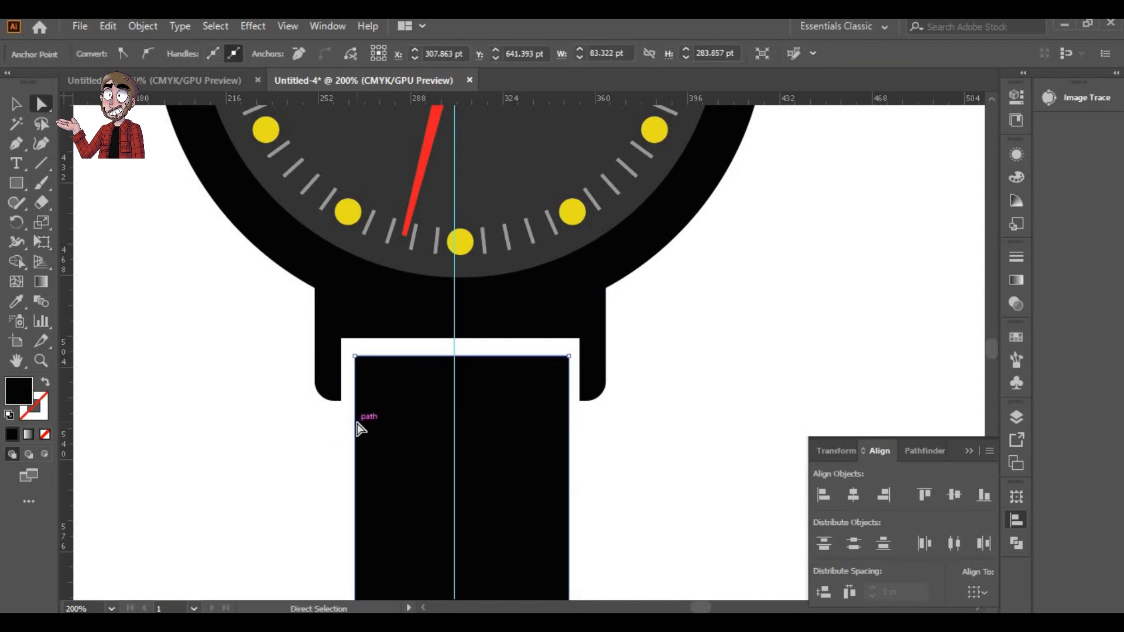
{"action": "left_click", "coordinate": [573, 451]}
{"action": "left_click", "coordinate": [569, 459]}
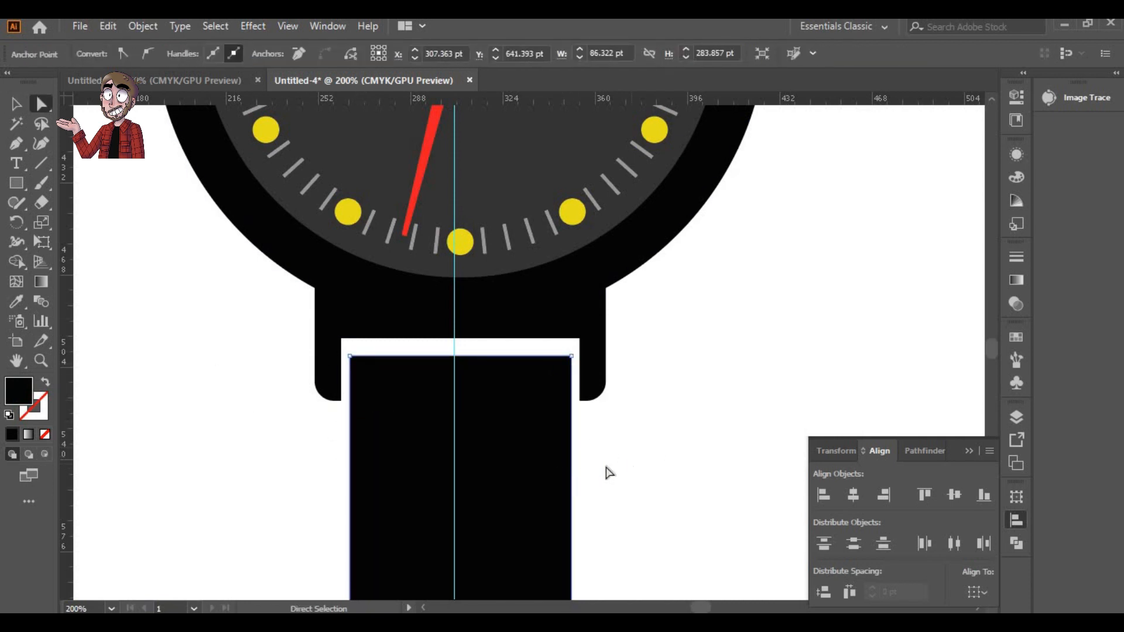
- Copy the strap rectangle to above the case so it starts between the upper lugs
{"action": "left_click", "coordinate": [631, 464]}
{"action": "scroll", "coordinate": [525, 459], "scroll_direction": "down", "scroll_amount": 5}
{"action": "left_click_drag", "start_coordinate": [445, 429], "coordinate": [527, 457]}
{"action": "key", "text": "v"}
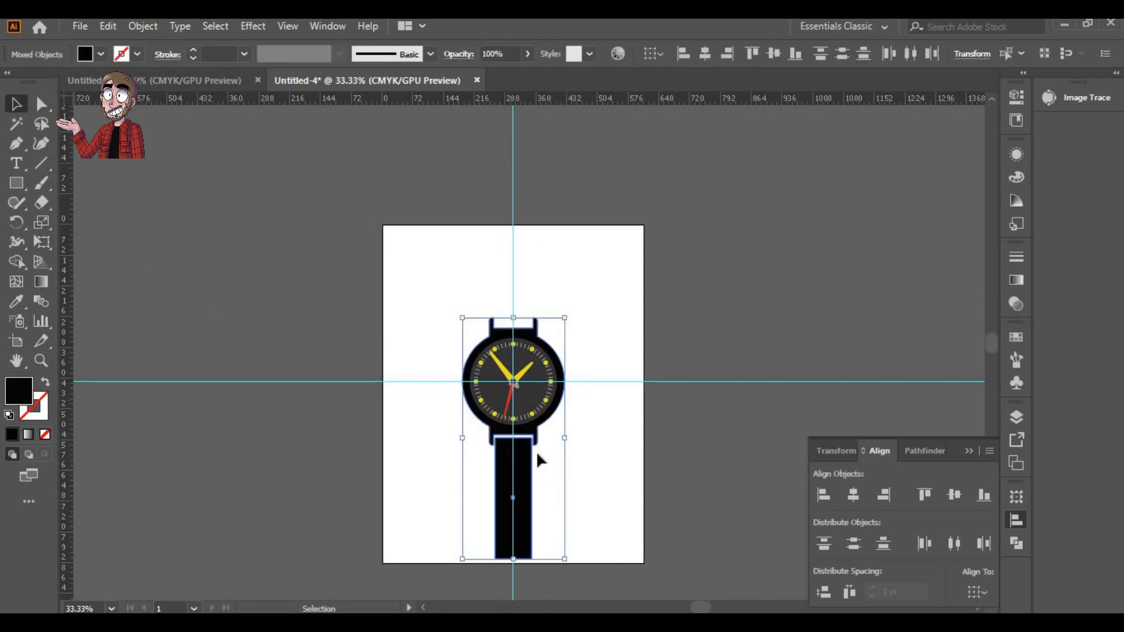
{"action": "left_click_drag", "start_coordinate": [513, 499], "coordinate": [506, 280]}
{"action": "left_click_drag", "start_coordinate": [430, 282], "coordinate": [585, 329]}
{"action": "key", "text": "Right"}
{"action": "left_click", "coordinate": [454, 449]}
- Align the upper and lower strap pieces on the same vertical centre line
{"action": "left_click_drag", "start_coordinate": [453, 440], "coordinate": [571, 462]}
{"action": "left_click_drag", "start_coordinate": [471, 276], "coordinate": [540, 331]}
{"action": "left_click", "coordinate": [853, 494]}
{"action": "left_click", "coordinate": [953, 498]}
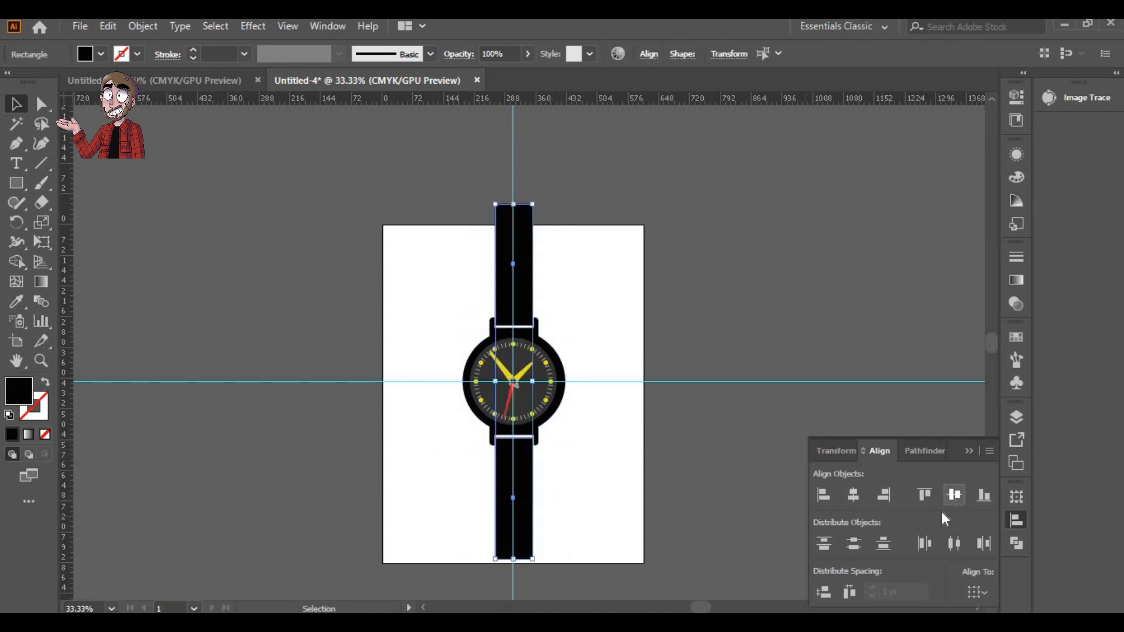
{"action": "key", "text": "ctrl+z"}
{"action": "left_click", "coordinate": [691, 419]}
- Try to shorten the upper strap piece by pulling its top edge down
{"action": "scroll", "coordinate": [519, 359], "scroll_direction": "up", "scroll_amount": 10}
{"action": "scroll", "coordinate": [519, 359], "scroll_direction": "down", "scroll_amount": 5}
{"action": "scroll", "coordinate": [519, 497], "scroll_direction": "up", "scroll_amount": 9}
{"action": "left_click_drag", "start_coordinate": [519, 498], "coordinate": [480, 210]}
{"action": "scroll", "coordinate": [489, 364], "scroll_direction": "down", "scroll_amount": 1}
{"action": "left_click_drag", "start_coordinate": [463, 371], "coordinate": [459, 469]}
{"action": "left_click", "coordinate": [42, 104]}
{"action": "left_click", "coordinate": [484, 141]}
{"action": "left_click_drag", "start_coordinate": [483, 140], "coordinate": [473, 205]}
{"action": "key", "text": "ctrl+z"}
{"action": "left_click", "coordinate": [414, 164]}
{"action": "key", "text": "ctrl+z"}
{"action": "left_click_drag", "start_coordinate": [409, 121], "coordinate": [599, 174]}
{"action": "left_click", "coordinate": [495, 170]}
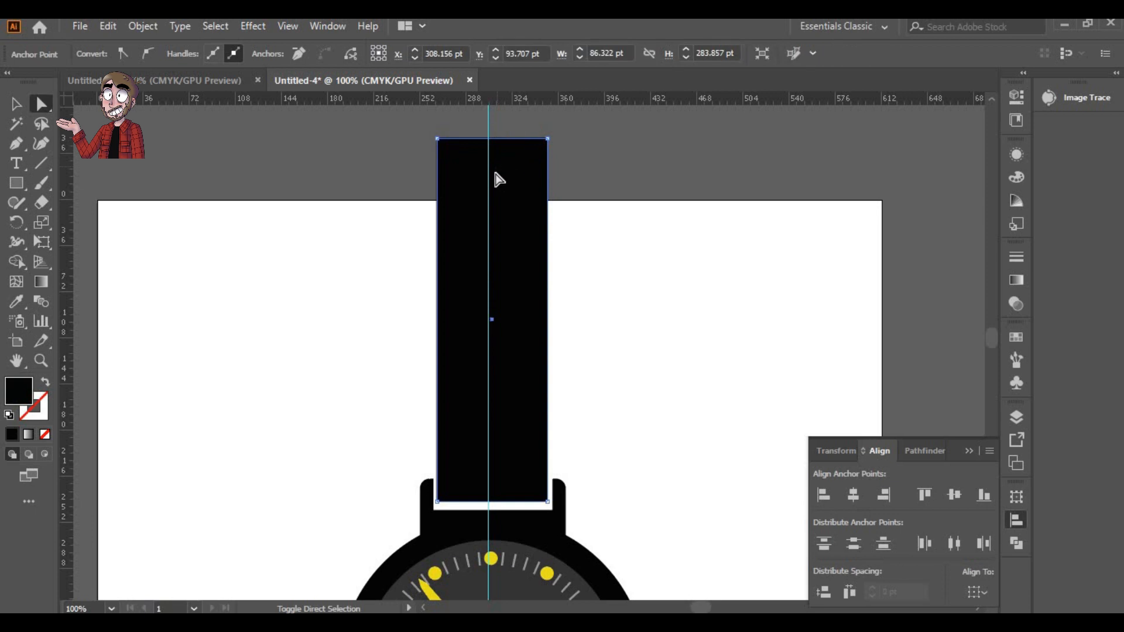
{"action": "left_click_drag", "start_coordinate": [549, 140], "coordinate": [542, 275]}
{"action": "key", "text": "ctrl+z"}
- Shorten the upper strap by moving its two top corner points down inside the artboard
{"action": "left_click", "coordinate": [413, 158]}
{"action": "left_click", "coordinate": [437, 139]}
{"action": "left_click", "coordinate": [548, 140], "text": "shift"}
{"action": "key", "text": "ctrl+minus"}
{"action": "key", "text": "ctrl+minus"}
{"action": "key", "text": "ctrl+minus"}
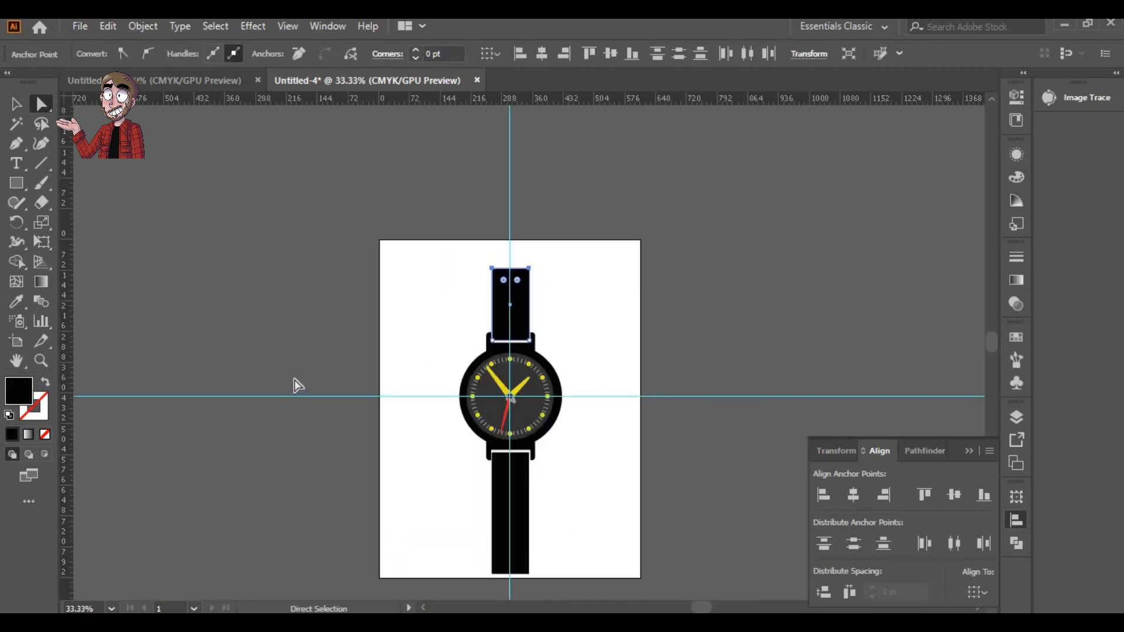
- Place a horizontal guide near the lower strap's end and add an anchor point on each side edge along it
{"action": "scroll", "coordinate": [291, 390], "scroll_direction": "down", "scroll_amount": 1}
{"action": "scroll", "coordinate": [475, 529], "scroll_direction": "up", "scroll_amount": 3}
{"action": "mouse_move", "coordinate": [476, 529]}
{"action": "left_mouse_down"}
{"action": "mouse_move", "coordinate": [374, 394]}
{"action": "mouse_move", "coordinate": [597, 456]}
{"action": "left_mouse_up"}
{"action": "key", "text": "p"}
{"action": "key", "text": "a"}
{"action": "key", "text": "p"}
{"action": "left_click", "coordinate": [426, 359]}
- Taper the lower strap's end by moving both bottom corner points inward
{"action": "left_click_drag", "start_coordinate": [397, 444], "coordinate": [442, 481]}
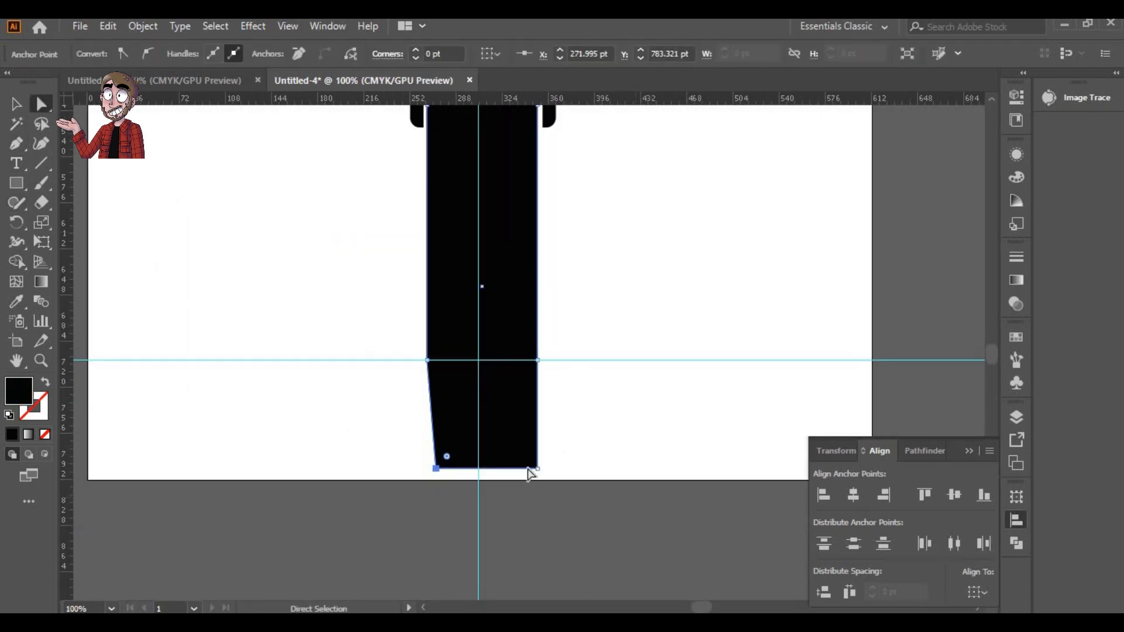
{"action": "left_click_drag", "start_coordinate": [408, 454], "coordinate": [457, 476]}
{"action": "key", "text": "Right"}
{"action": "key", "text": "Right"}
{"action": "key", "text": "Right"}
{"action": "mouse_move", "coordinate": [545, 450]}
{"action": "left_mouse_down"}
{"action": "mouse_move", "coordinate": [515, 483]}
{"action": "mouse_move", "coordinate": [418, 480]}
{"action": "left_mouse_up"}
{"action": "key", "text": "Left"}
- Round the bottom corners of the lower strap to form a curved tip
{"action": "left_click_drag", "start_coordinate": [448, 459], "coordinate": [408, 370]}
{"action": "left_click_drag", "start_coordinate": [504, 368], "coordinate": [505, 369]}
{"action": "key", "text": "ctrl+minus"}
{"action": "key", "text": "ctrl+minus"}
{"action": "key", "text": "ctrl+minus"}
{"action": "key", "text": "ctrl+minus"}
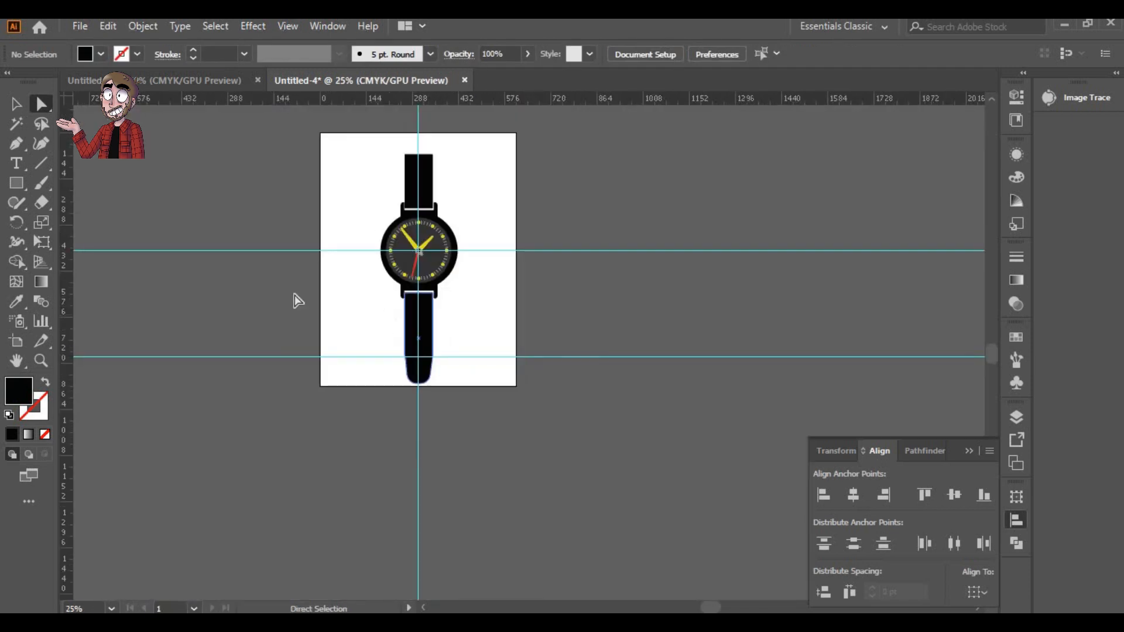
- Try to sample the dial's colour onto both strap pieces
{"action": "left_click", "coordinate": [406, 164], "text": "shift"}
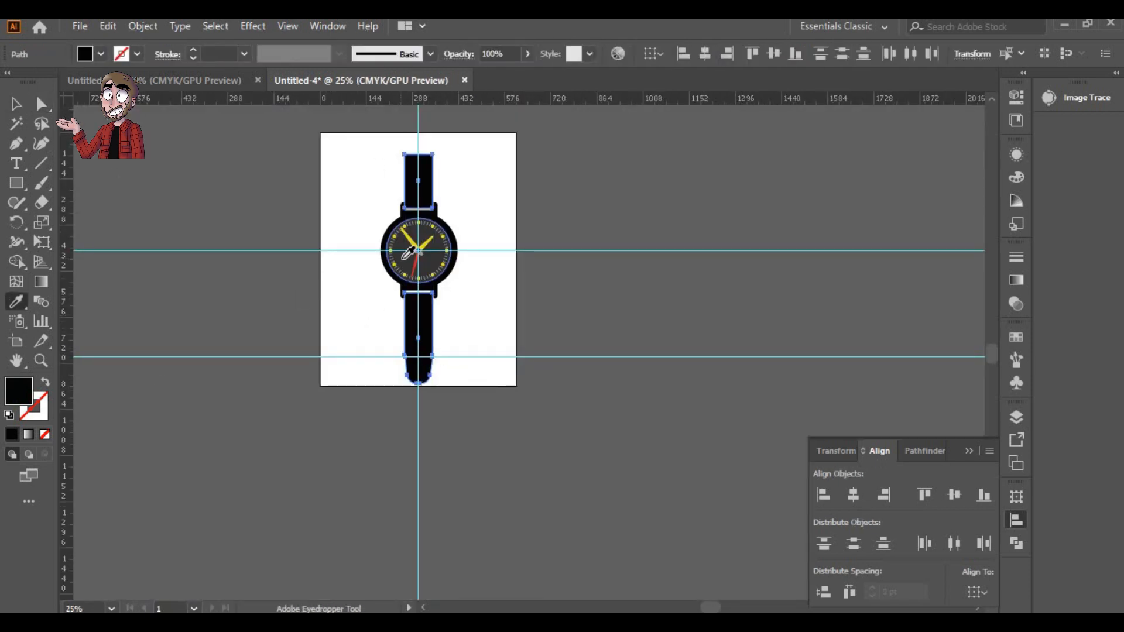
{"action": "left_click", "coordinate": [404, 259]}
{"action": "key", "text": "ctrl+z"}
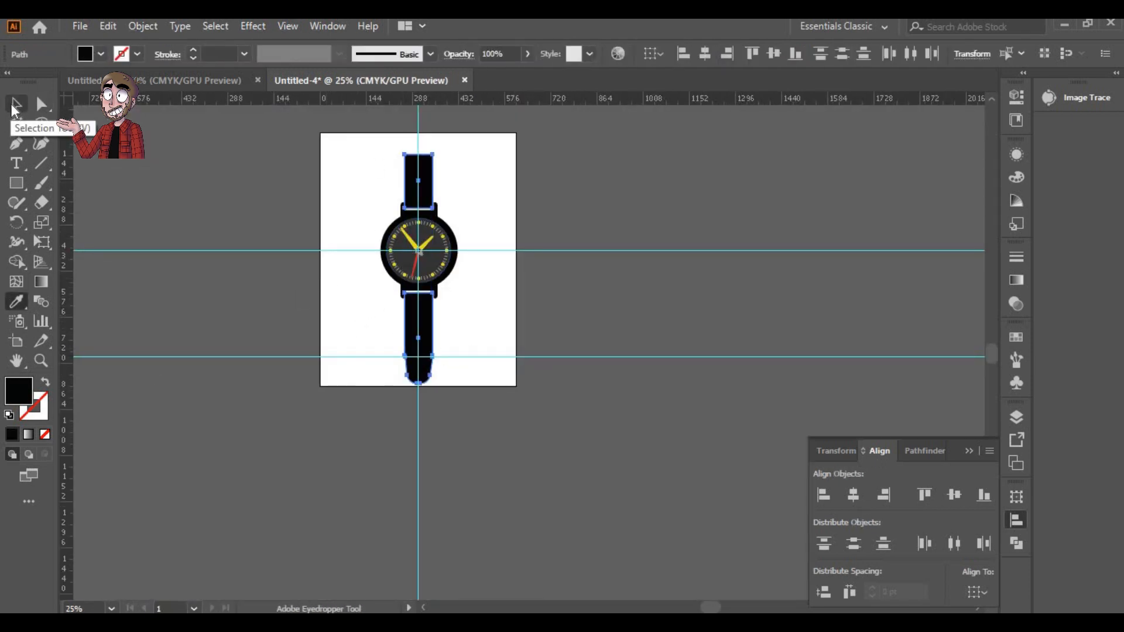
- Fill the watch case with a light grey
{"action": "left_click", "coordinate": [384, 259]}
{"action": "double_click", "coordinate": [20, 390]}
{"action": "left_click", "coordinate": [92, 380]}
{"action": "key", "text": "Return"}
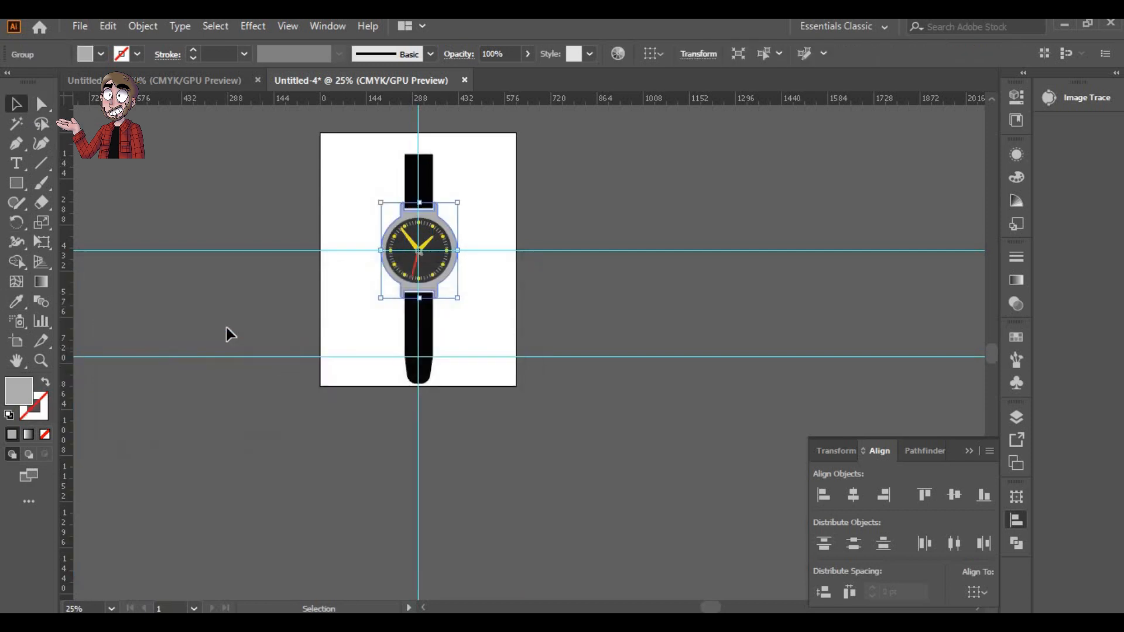
{"action": "left_click", "coordinate": [228, 329]}
- Recolour both strap pieces with the dark grey sampled from the dial
{"action": "left_click", "coordinate": [414, 182]}
{"action": "left_click", "coordinate": [414, 328], "text": "shift"}
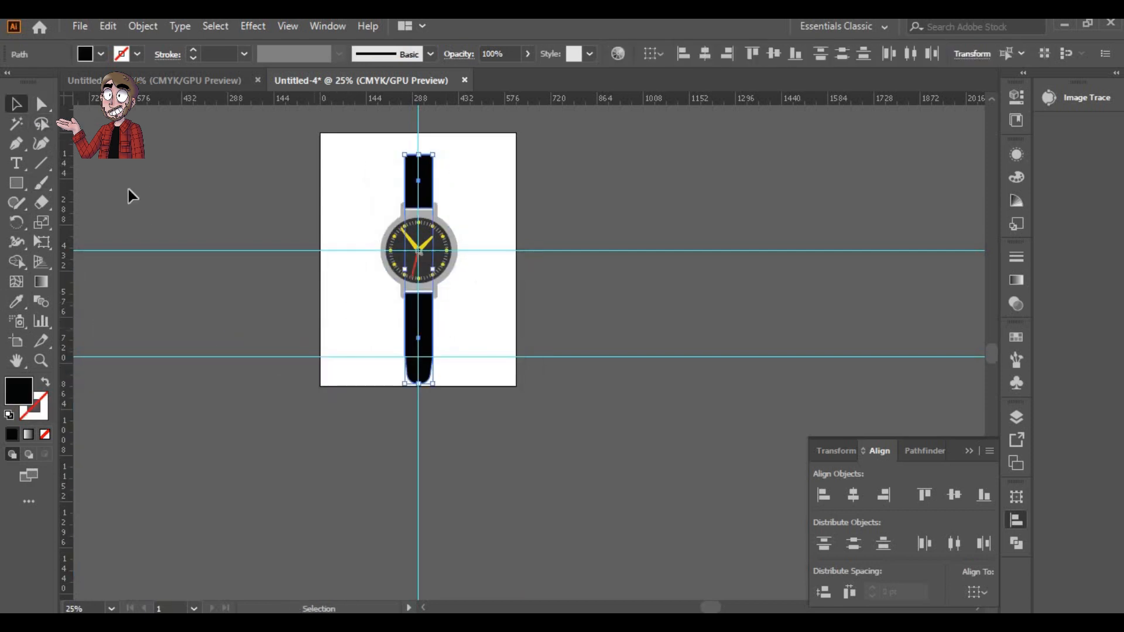
{"action": "left_click", "coordinate": [402, 265]}
{"action": "key", "text": "v"}
{"action": "left_click", "coordinate": [337, 220]}
- Extend the artboard's top edge upward to leave more room above the upper strap
{"action": "scroll", "coordinate": [350, 249], "scroll_direction": "up", "scroll_amount": 2}
{"action": "left_click_drag", "start_coordinate": [390, 146], "coordinate": [311, 405]}
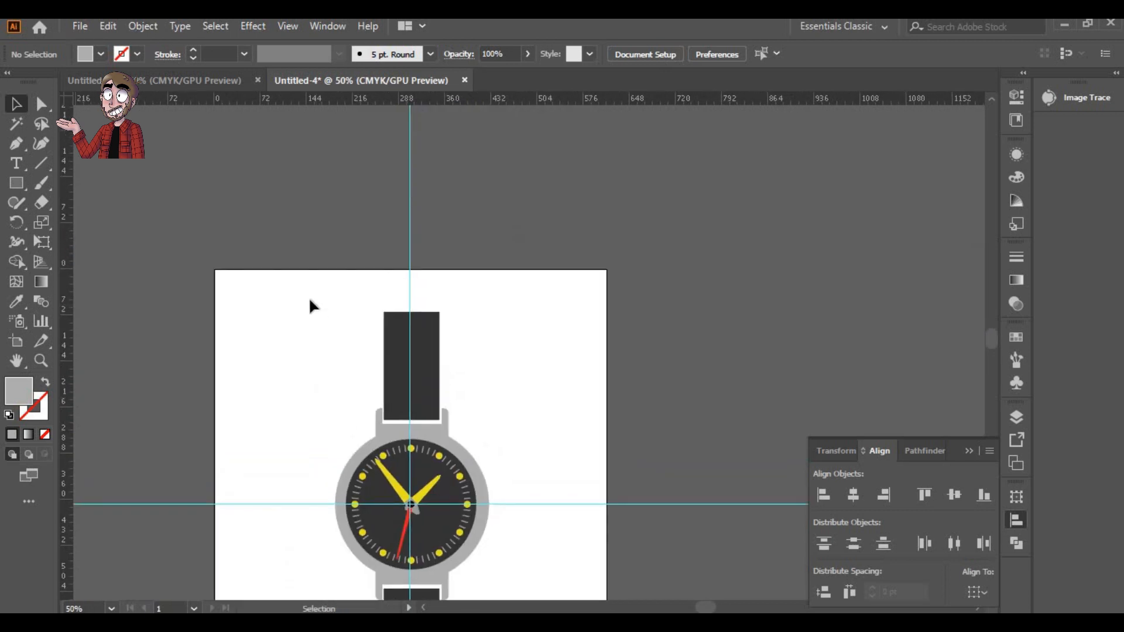
{"action": "left_click", "coordinate": [17, 341]}
{"action": "left_click_drag", "start_coordinate": [421, 265], "coordinate": [417, 173]}
{"action": "left_click", "coordinate": [17, 202]}
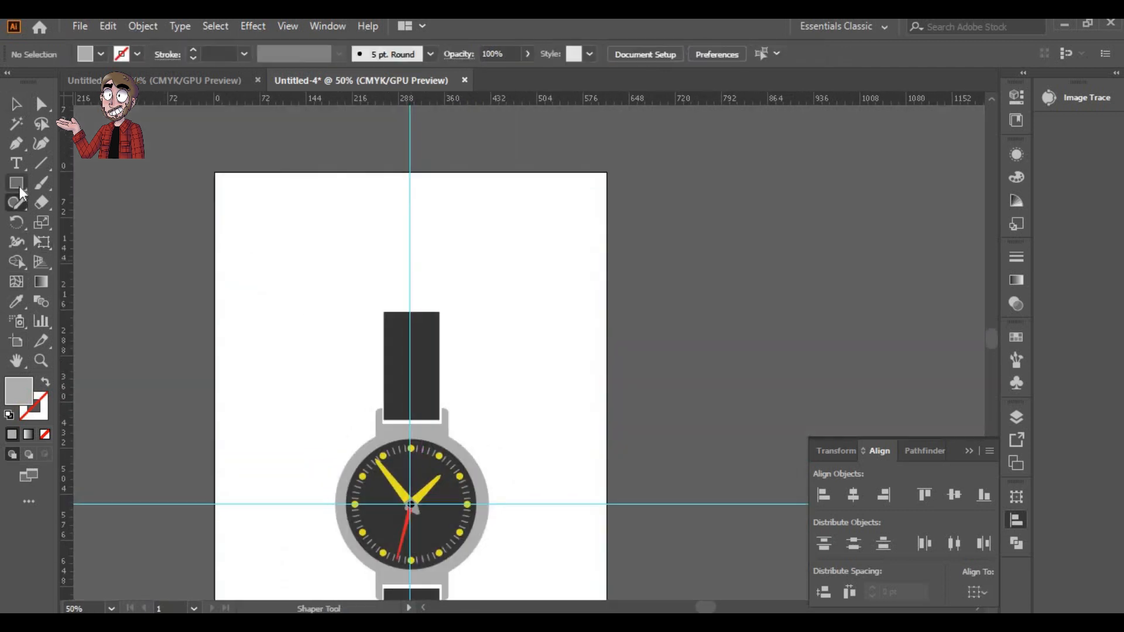
- Draw an open-ended buckle frame above the upper strap by cutting a smaller rectangle out of a larger one with Shape Builder
{"action": "left_click_drag", "start_coordinate": [448, 328], "coordinate": [448, 329]}
{"action": "key", "text": "v"}
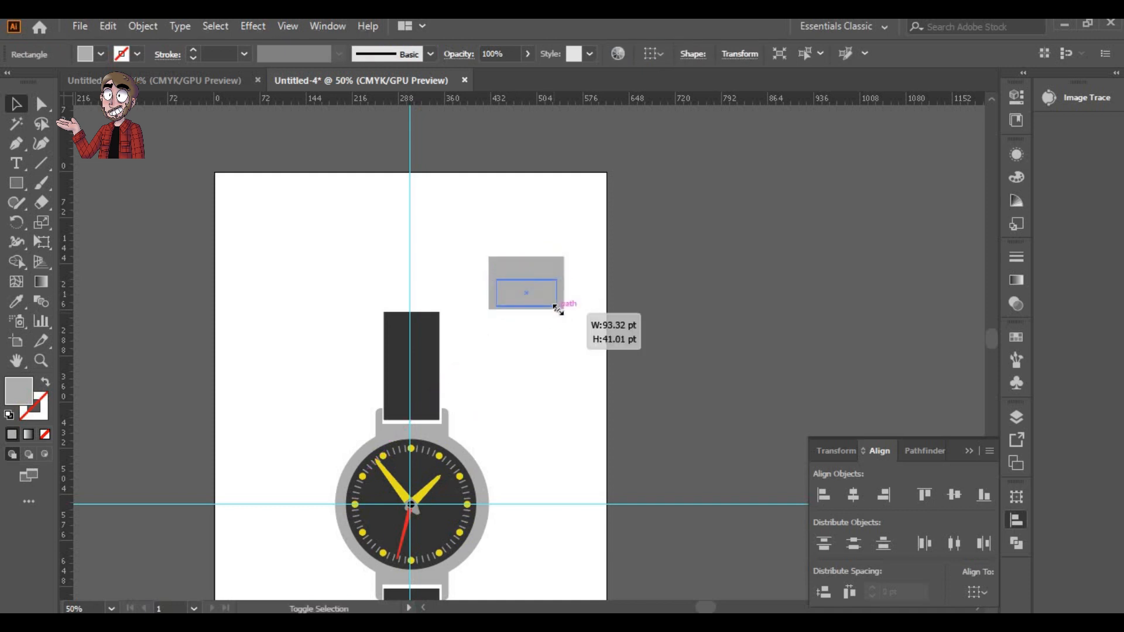
{"action": "left_click_drag", "start_coordinate": [526, 297], "coordinate": [530, 295]}
{"action": "left_click_drag", "start_coordinate": [540, 322], "coordinate": [572, 282]}
{"action": "key", "text": "shift+m"}
{"action": "left_click_drag", "start_coordinate": [521, 262], "coordinate": [407, 273]}
{"action": "left_click", "coordinate": [496, 257]}
{"action": "left_click", "coordinate": [395, 297]}
{"action": "left_click", "coordinate": [384, 279]}
- Fill the buckle frame with the strap's dark grey and centre it horizontally over the upper strap
{"action": "key", "text": "i"}
{"action": "left_click", "coordinate": [396, 345]}
{"action": "key", "text": "v"}
{"action": "left_click", "coordinate": [293, 366]}
{"action": "left_click", "coordinate": [325, 341]}
{"action": "key", "text": "Escape"}
{"action": "left_click", "coordinate": [17, 105]}
{"action": "left_click_drag", "start_coordinate": [345, 258], "coordinate": [390, 345]}
{"action": "left_click", "coordinate": [853, 495]}
{"action": "left_click", "coordinate": [503, 375]}
- Round the outer lower corners of the buckle frame's two legs to a radius of about 4.95 pt
{"action": "scroll", "coordinate": [349, 325], "scroll_direction": "up", "scroll_amount": 1}
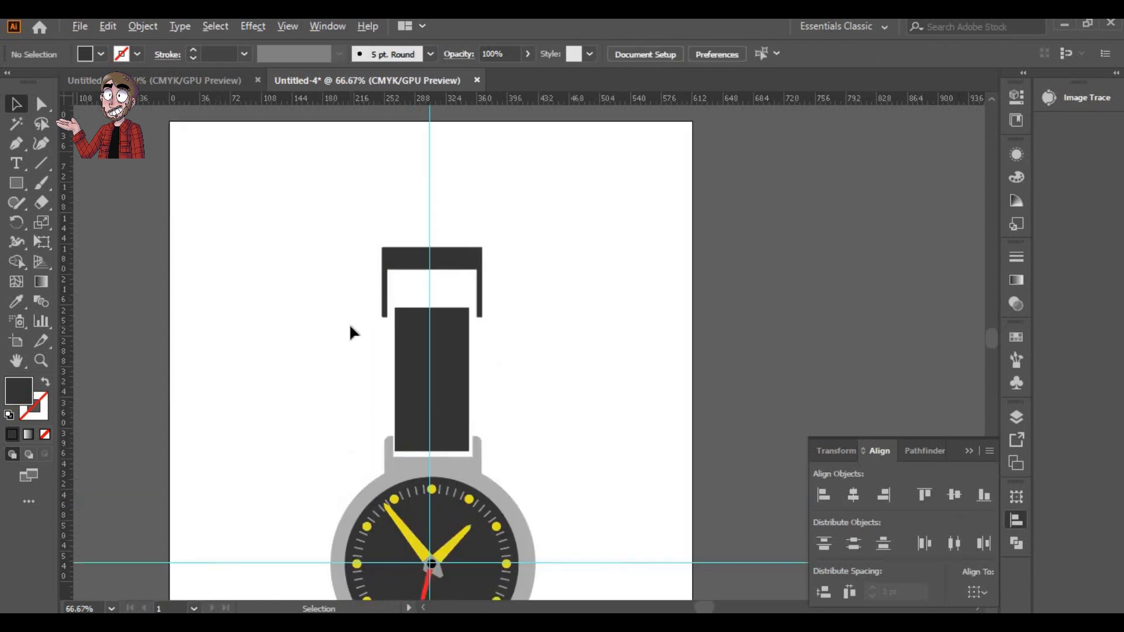
{"action": "scroll", "coordinate": [350, 325], "scroll_direction": "up", "scroll_amount": 4}
{"action": "key", "text": "a"}
{"action": "left_click_drag", "start_coordinate": [330, 280], "coordinate": [490, 337]}
{"action": "left_click_drag", "start_coordinate": [935, 280], "coordinate": [872, 328]}
{"action": "key", "text": "ctrl+z"}
{"action": "left_click", "coordinate": [439, 314]}
{"action": "left_click", "coordinate": [462, 303]}
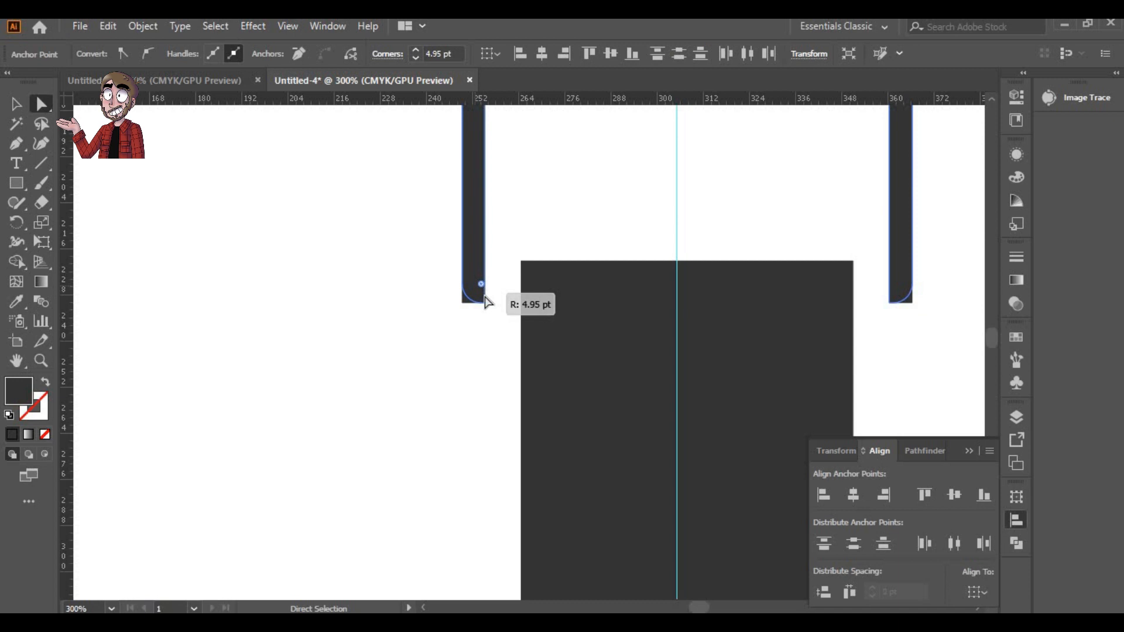
{"action": "left_click_drag", "start_coordinate": [485, 298], "coordinate": [485, 298]}
{"action": "left_click", "coordinate": [433, 298]}
- Draw a vertical rounded bar over the upper strap's top edge and subtract it from the strap to leave a rounded notch
{"action": "scroll", "coordinate": [421, 293], "scroll_direction": "up", "scroll_amount": 3}
{"action": "left_click_drag", "start_coordinate": [17, 184], "coordinate": [82, 203]}
{"action": "mouse_move", "coordinate": [687, 209]}
{"action": "left_mouse_down"}
{"action": "mouse_move", "coordinate": [748, 351]}
{"action": "mouse_move", "coordinate": [704, 316]}
{"action": "mouse_move", "coordinate": [713, 330]}
{"action": "left_mouse_up"}
{"action": "key", "text": "v"}
{"action": "left_click_drag", "start_coordinate": [682, 249], "coordinate": [682, 358]}
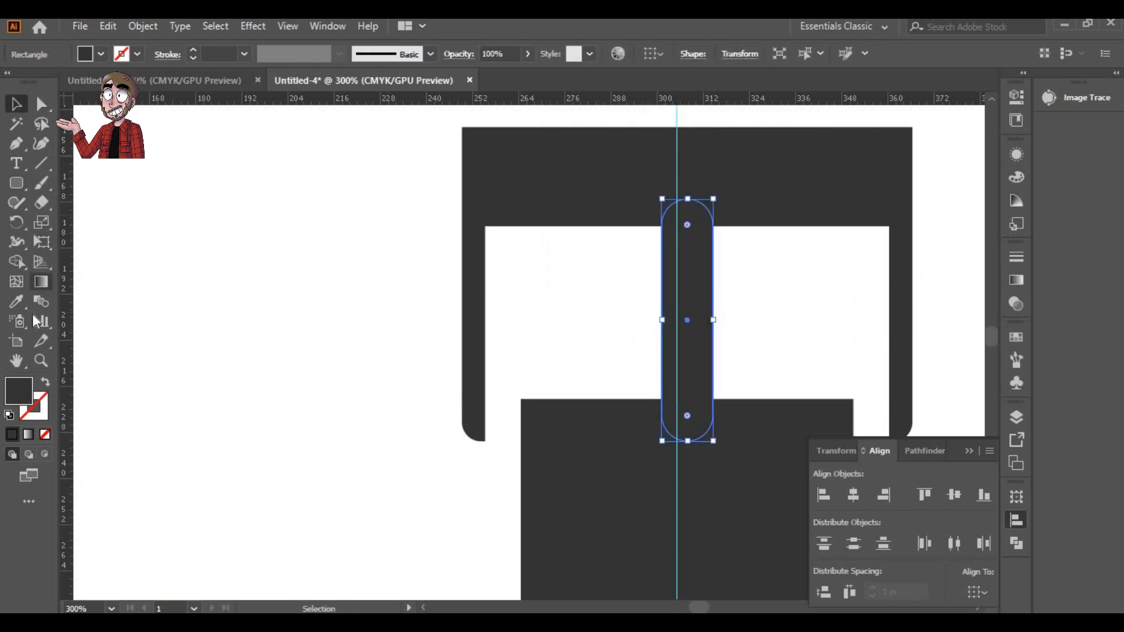
{"action": "left_click_drag", "start_coordinate": [497, 354], "coordinate": [802, 438]}
{"action": "left_click", "coordinate": [17, 262]}
{"action": "left_click_drag", "start_coordinate": [691, 295], "coordinate": [689, 419]}
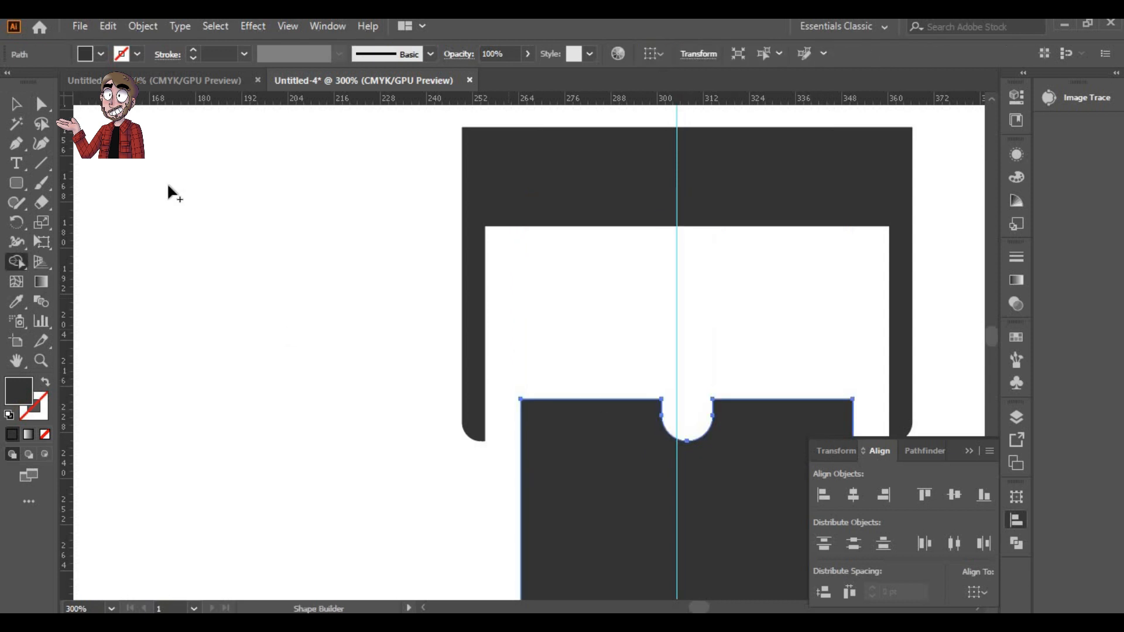
- Draw a slimmer rounded prong from the buckle's crossbar into the strap notch and centre it horizontally
{"action": "left_click_drag", "start_coordinate": [667, 213], "coordinate": [707, 432]}
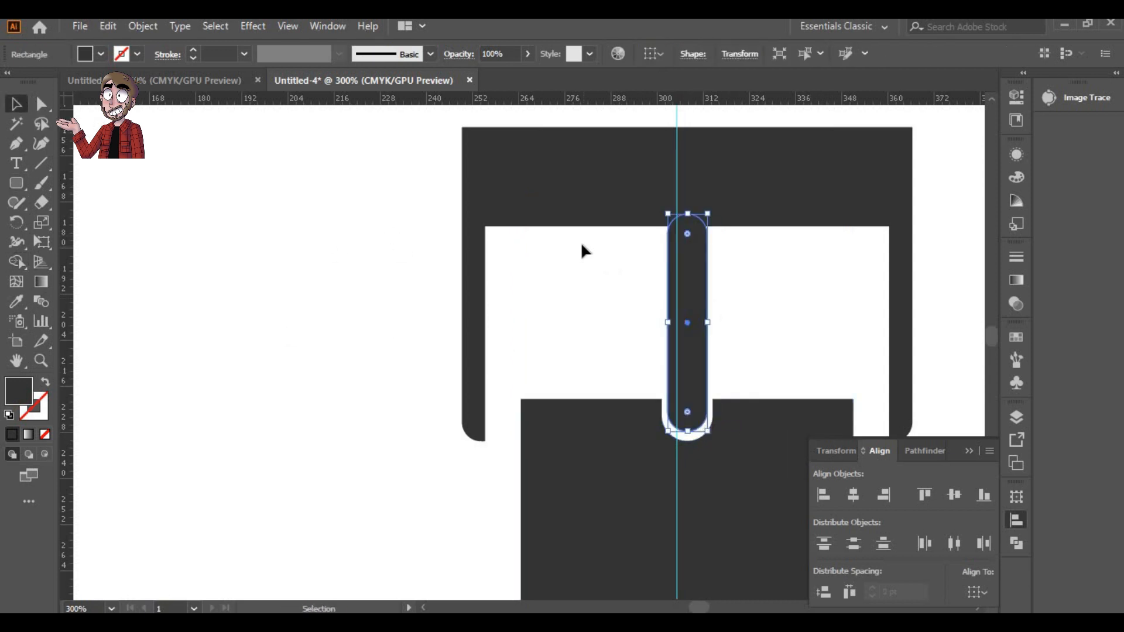
{"action": "left_click_drag", "start_coordinate": [442, 248], "coordinate": [876, 328]}
{"action": "left_click", "coordinate": [853, 495]}
{"action": "left_click_drag", "start_coordinate": [502, 346], "coordinate": [760, 424]}
{"action": "left_click", "coordinate": [851, 496]}
- Merge the prong and the buckle frame into one shape with Shape Builder
{"action": "left_click_drag", "start_coordinate": [445, 215], "coordinate": [938, 283]}
{"action": "left_click", "coordinate": [17, 263]}
{"action": "left_click_drag", "start_coordinate": [687, 281], "coordinate": [686, 178]}
{"action": "key", "text": "v"}
{"action": "left_click", "coordinate": [390, 253]}
{"action": "scroll", "coordinate": [389, 253], "scroll_direction": "down", "scroll_amount": 4}
{"action": "mouse_move", "coordinate": [389, 253]}
{"action": "left_mouse_down"}
{"action": "mouse_move", "coordinate": [380, 131]}
{"action": "mouse_move", "coordinate": [399, 257]}
{"action": "left_mouse_up"}
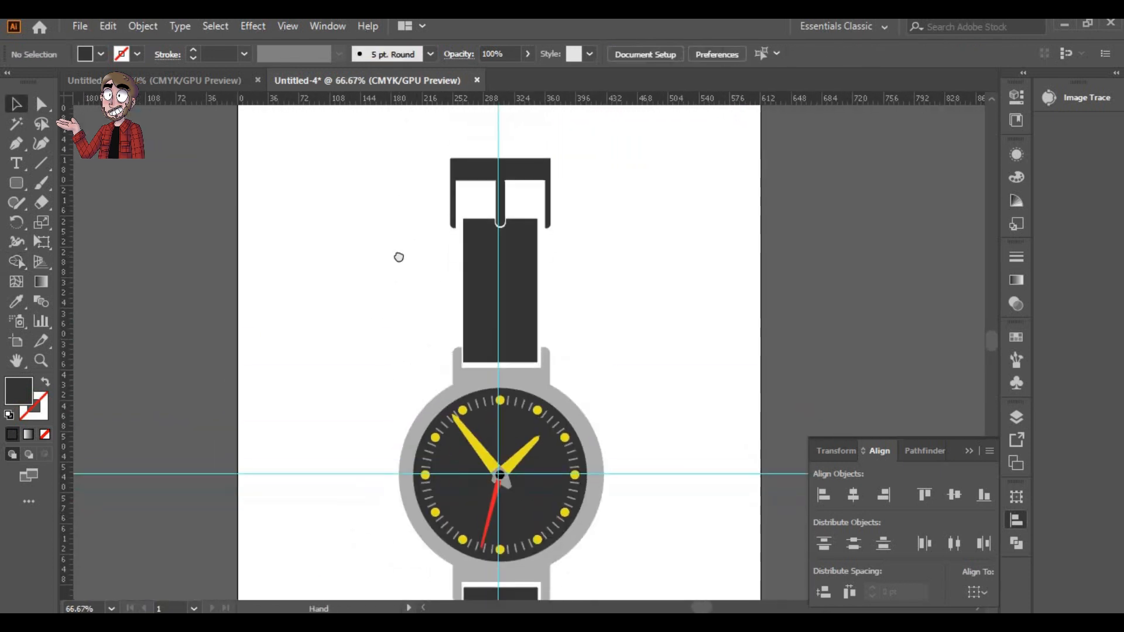
{"action": "scroll", "coordinate": [399, 257], "scroll_direction": "down", "scroll_amount": 6}
{"action": "left_click", "coordinate": [491, 346]}
{"action": "left_click", "coordinate": [144, 28]}
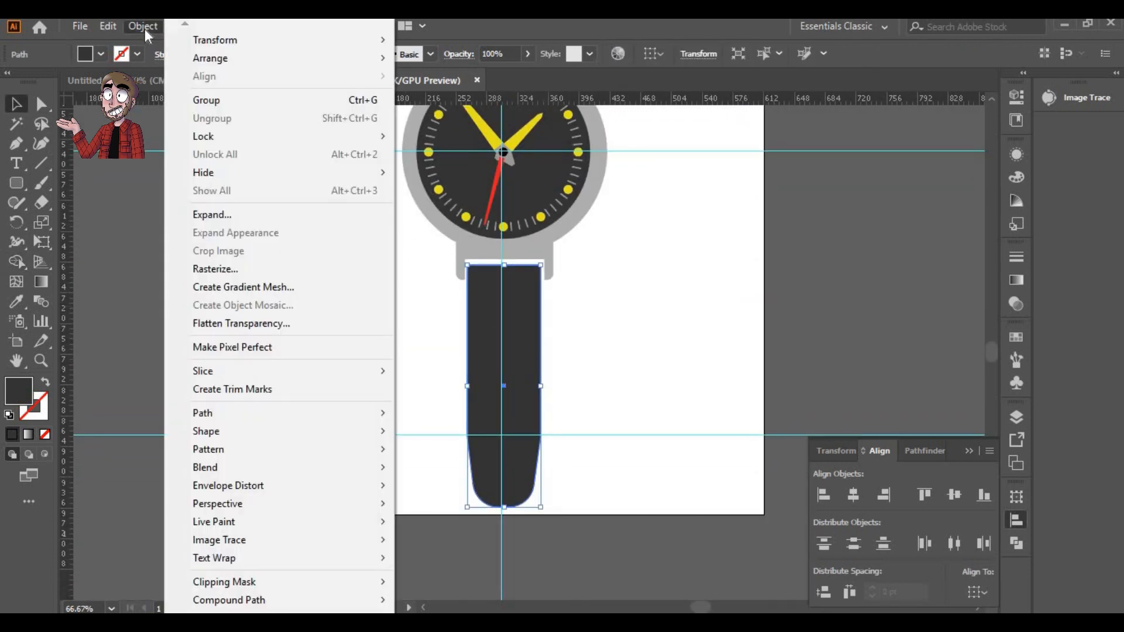
{"action": "left_click", "coordinate": [422, 467]}
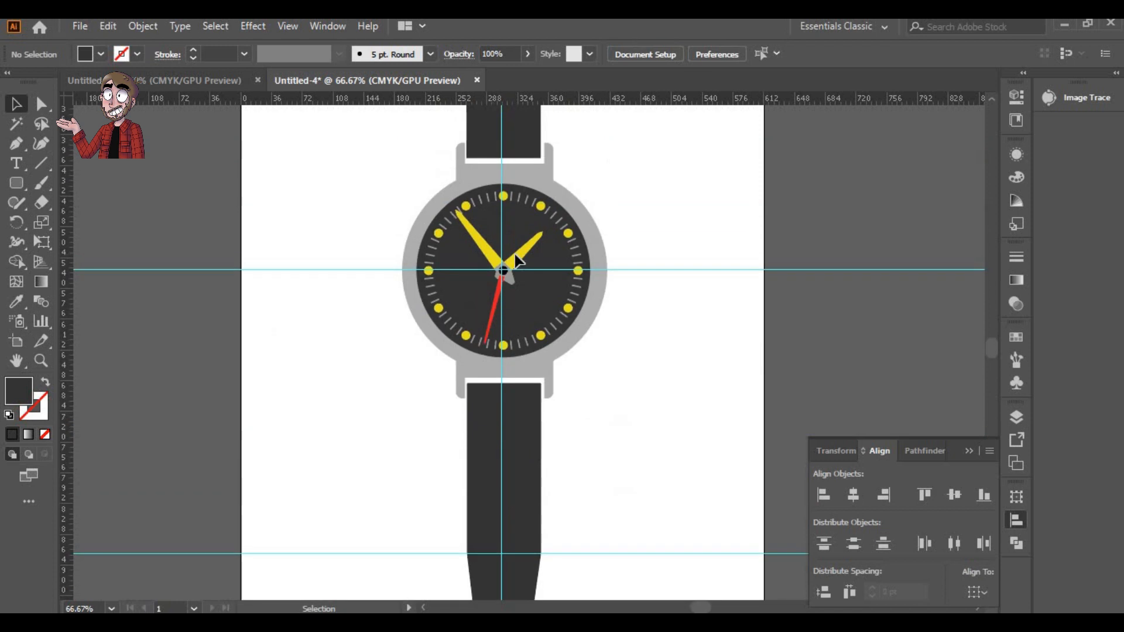
- Apply a Multiply drop shadow to the dial group with 50% opacity, 0 pt X offset, 3 pt Y offset and 3 pt blur
{"action": "left_click", "coordinate": [505, 274]}
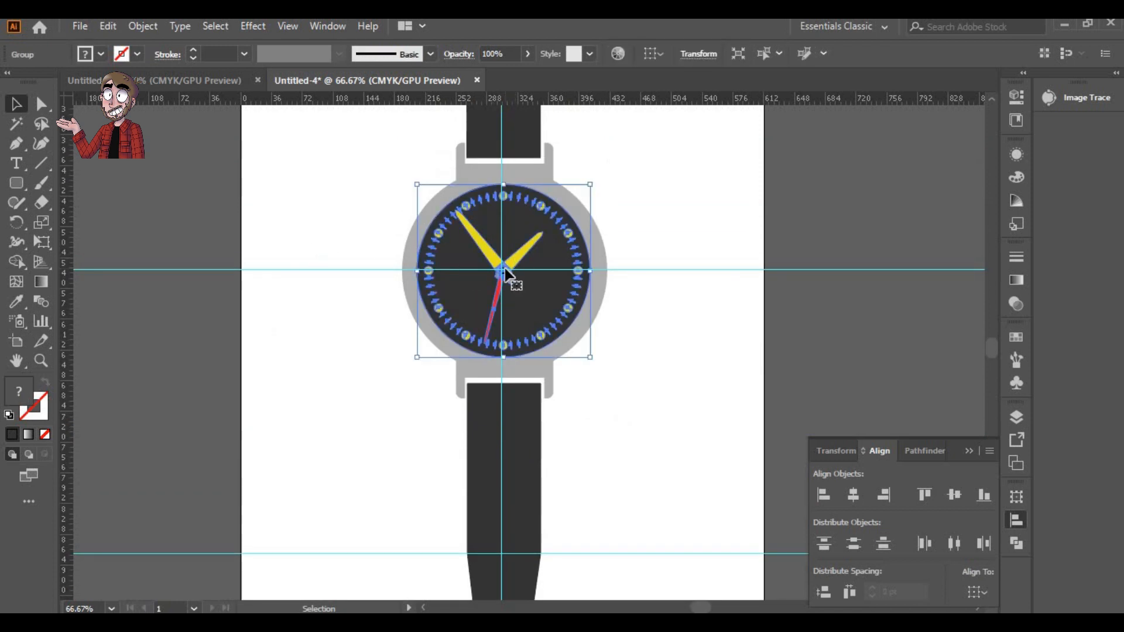
{"action": "left_click", "coordinate": [252, 26]}
{"action": "mouse_move", "coordinate": [328, 212]}
{"action": "left_click", "coordinate": [465, 213]}
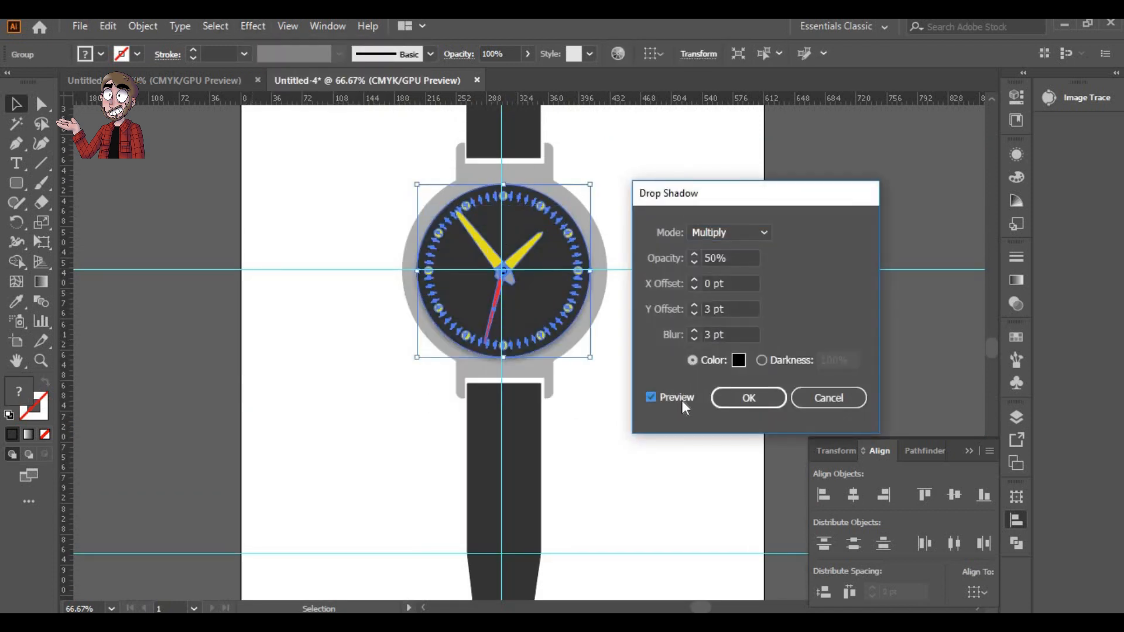
{"action": "left_click", "coordinate": [749, 398]}
{"action": "scroll", "coordinate": [470, 267], "scroll_direction": "up", "scroll_amount": 5}
{"action": "scroll", "coordinate": [604, 263], "scroll_direction": "down", "scroll_amount": 3}
{"action": "left_click_drag", "start_coordinate": [637, 237], "coordinate": [556, 253]}
{"action": "left_click", "coordinate": [253, 26]}
{"action": "mouse_move", "coordinate": [328, 212]}
{"action": "left_click", "coordinate": [465, 213]}
{"action": "left_click", "coordinate": [719, 357]}
{"action": "left_click", "coordinate": [253, 26]}
{"action": "left_click", "coordinate": [465, 219]}
{"action": "key", "text": "Escape"}
{"action": "left_click", "coordinate": [298, 277]}
{"action": "scroll", "coordinate": [431, 281], "scroll_direction": "down", "scroll_amount": 3}
{"action": "left_click_drag", "start_coordinate": [540, 292], "coordinate": [635, 337]}
{"action": "key", "text": "ctrl+z"}
- Reapply the drop shadow to the dial group with Multiply mode, 50% opacity, 0 pt X offset and 3 pt blur
{"action": "left_click", "coordinate": [468, 266]}
{"action": "left_click", "coordinate": [253, 26]}
{"action": "mouse_move", "coordinate": [328, 212]}
{"action": "left_click", "coordinate": [466, 218]}
{"action": "left_click", "coordinate": [602, 355]}
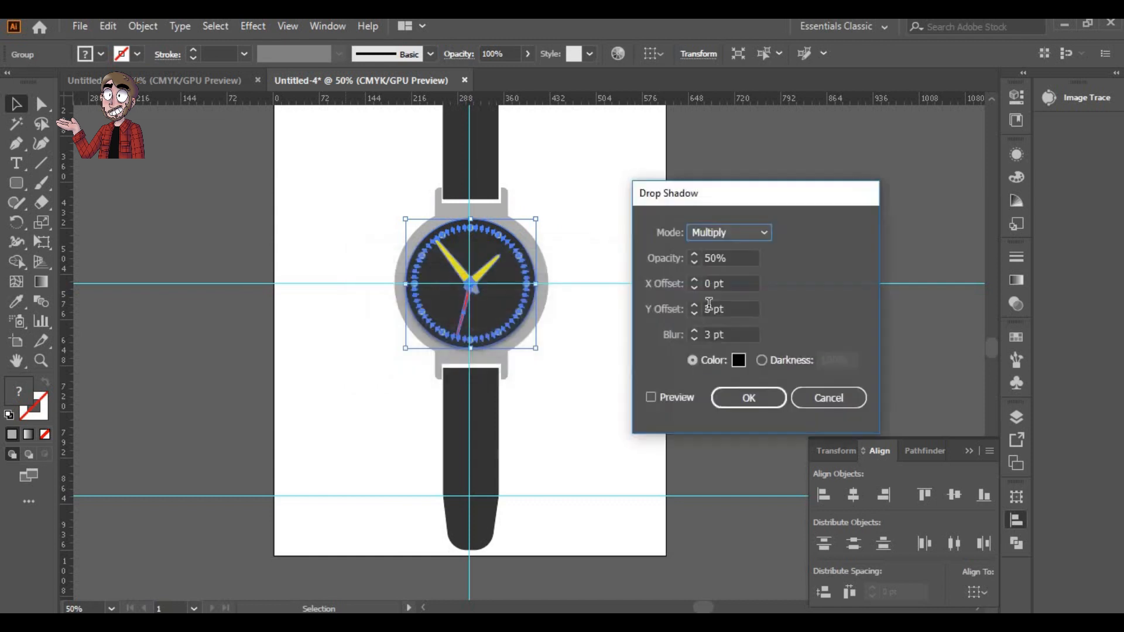
{"action": "key", "text": "Return"}
{"action": "scroll", "coordinate": [445, 284], "scroll_direction": "up", "scroll_amount": 3}
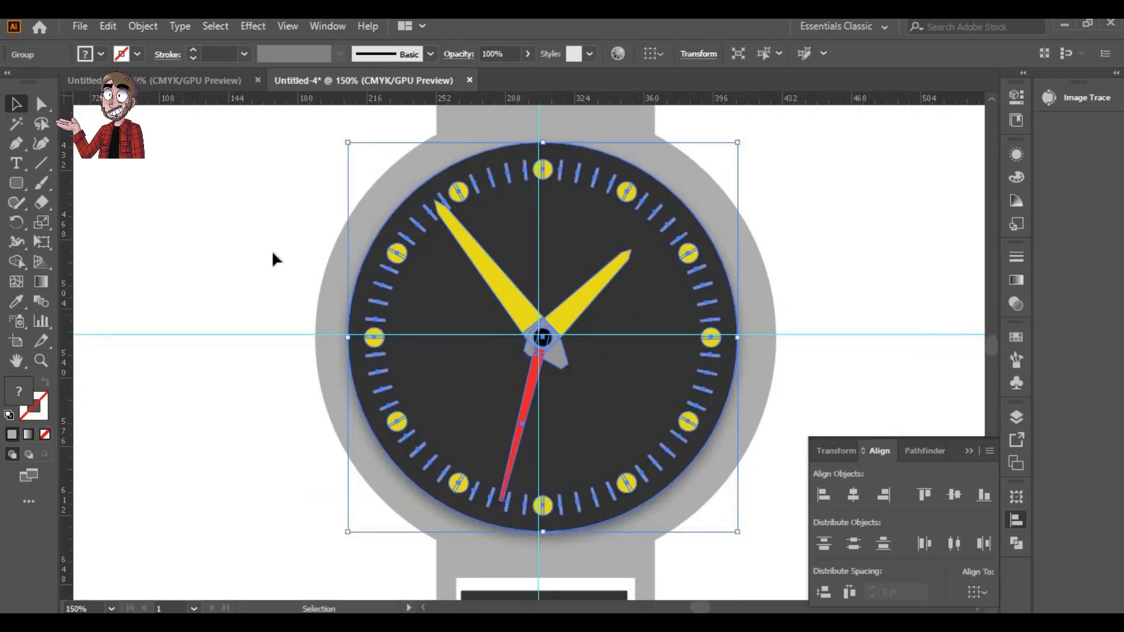
- Ungroup the dial artwork so the watch hands can be selected separately from the dial
{"action": "right_click", "coordinate": [566, 319]}
{"action": "left_click", "coordinate": [613, 461]}
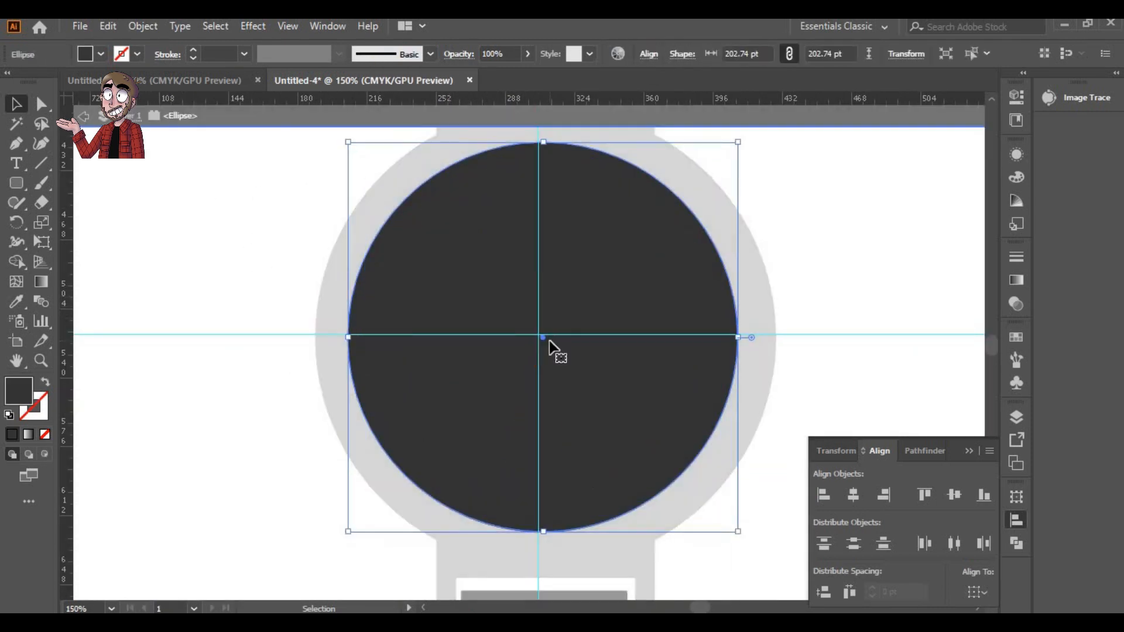
{"action": "key", "text": "ctrl+shift+a"}
{"action": "left_click", "coordinate": [518, 386]}
{"action": "left_click", "coordinate": [508, 303]}
{"action": "key", "text": "ctrl+shift+a"}
{"action": "left_click", "coordinate": [389, 263]}
{"action": "left_click", "coordinate": [384, 269]}
{"action": "right_click", "coordinate": [386, 282]}
{"action": "left_click", "coordinate": [434, 419]}
{"action": "key", "text": "ctrl+shift+a"}
- Select the watch hands and apply a drop shadow to them
{"action": "left_click", "coordinate": [515, 308]}
{"action": "key", "text": "ctrl+shift+a"}
{"action": "right_click", "coordinate": [523, 328]}
{"action": "left_click", "coordinate": [253, 27]}
{"action": "mouse_move", "coordinate": [327, 211]}
{"action": "left_click", "coordinate": [430, 213]}
{"action": "left_click", "coordinate": [652, 397]}
{"action": "left_click", "coordinate": [747, 396]}
{"action": "left_click", "coordinate": [286, 250]}
{"action": "scroll", "coordinate": [286, 247], "scroll_direction": "down", "scroll_amount": 3}
{"action": "left_click_drag", "start_coordinate": [241, 238], "coordinate": [331, 303]}
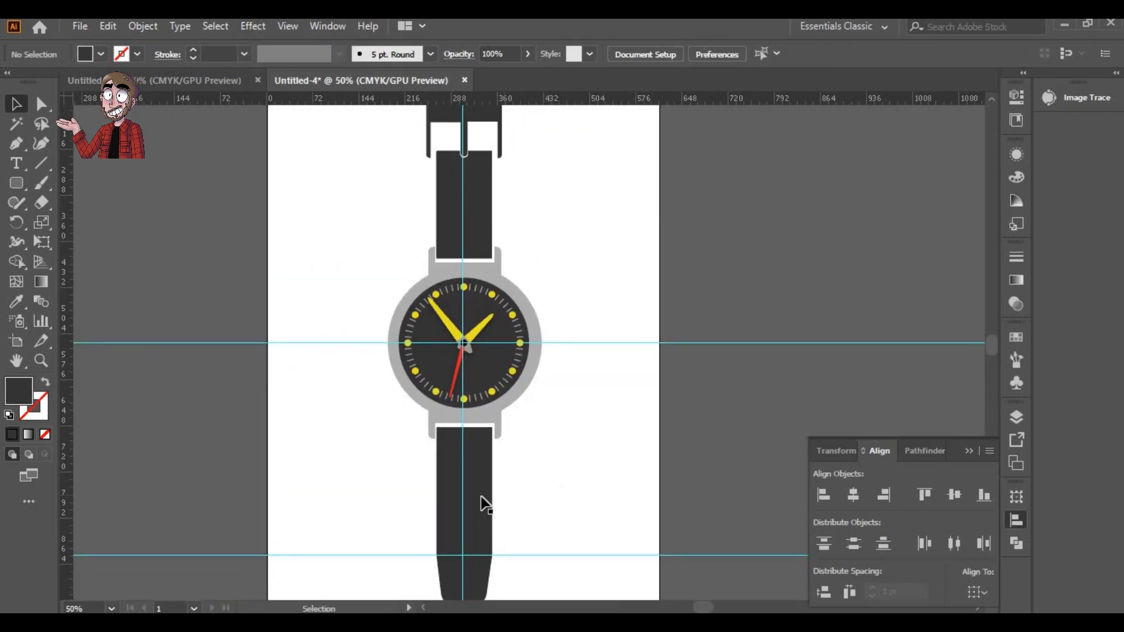
- Create an inset copy of the lower strap's outline with Offset Path for the stitching line
{"action": "scroll", "coordinate": [480, 497], "scroll_direction": "down", "scroll_amount": 2}
{"action": "left_click", "coordinate": [480, 497]}
{"action": "left_click", "coordinate": [143, 27]}
{"action": "mouse_move", "coordinate": [306, 418]}
{"action": "left_click", "coordinate": [446, 474]}
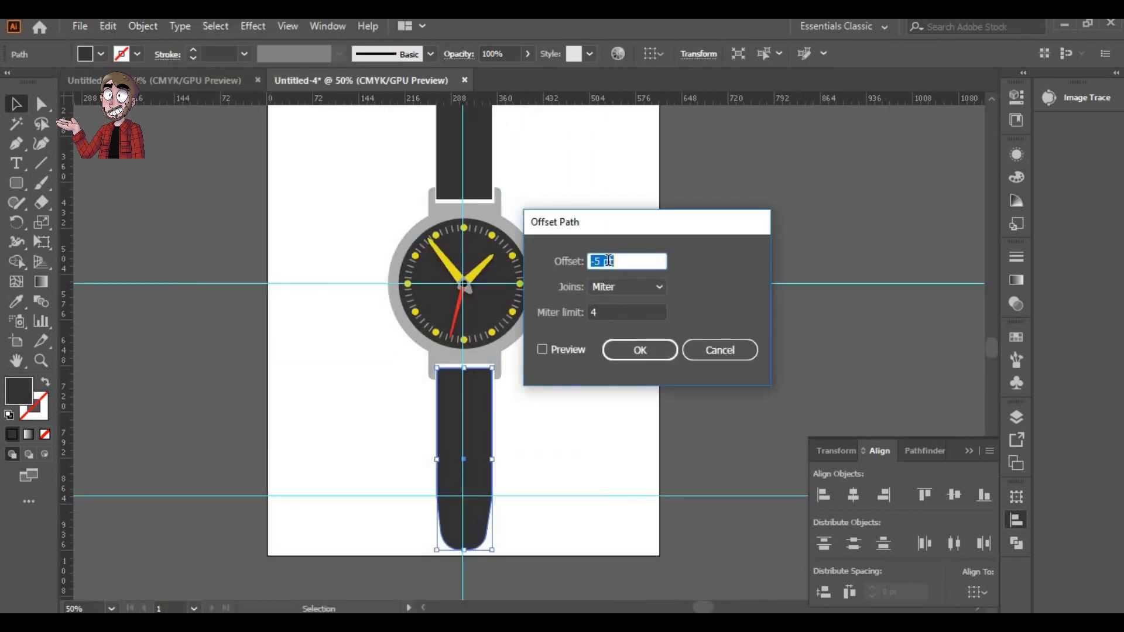
{"action": "left_click", "coordinate": [629, 352]}
- Give the lower strap's inset path a 1 pt dashed stroke in grey 939393
{"action": "left_click", "coordinate": [1016, 256]}
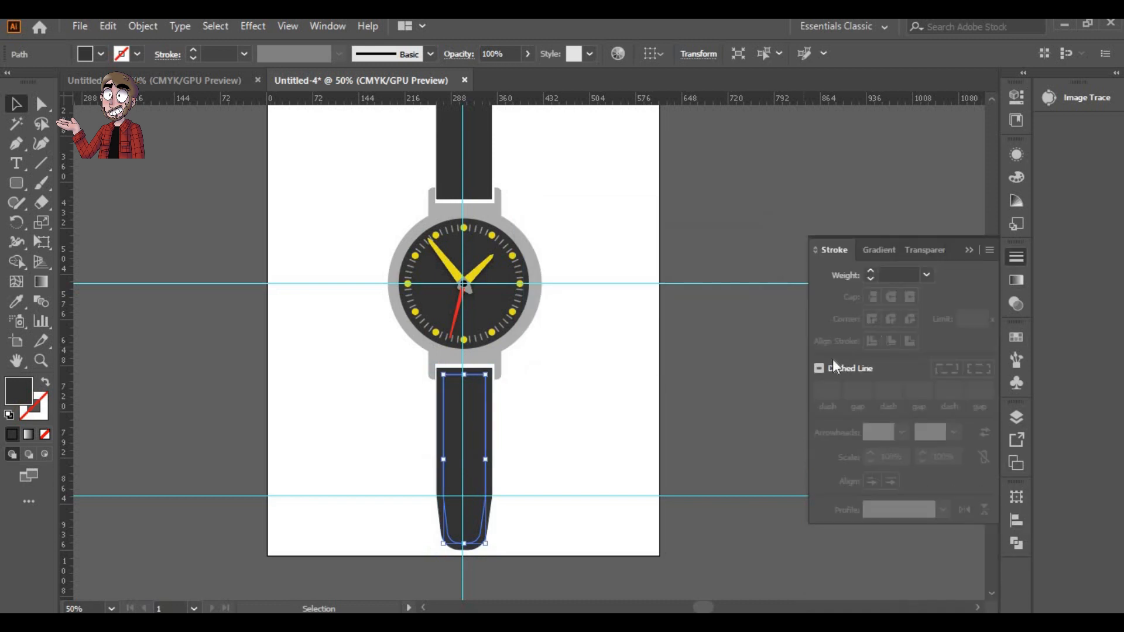
{"action": "left_click", "coordinate": [819, 368]}
{"action": "double_click", "coordinate": [43, 415]}
{"action": "left_click", "coordinate": [84, 402]}
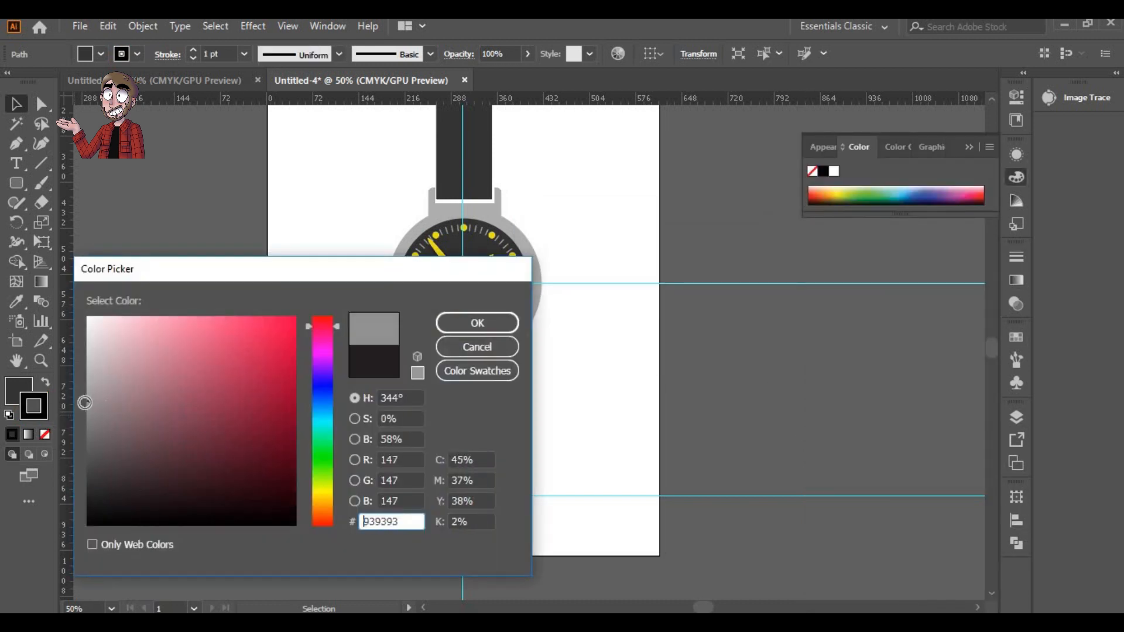
{"action": "left_click", "coordinate": [477, 321]}
- Create an inset copy of the upper strap's outline with Offset Path
{"action": "scroll", "coordinate": [458, 441], "scroll_direction": "up", "scroll_amount": 3}
{"action": "scroll", "coordinate": [412, 381], "scroll_direction": "down", "scroll_amount": 2}
{"action": "scroll", "coordinate": [282, 353], "scroll_direction": "up", "scroll_amount": 3}
{"action": "left_click", "coordinate": [444, 199]}
{"action": "left_click", "coordinate": [142, 26]}
{"action": "mouse_move", "coordinate": [246, 416]}
{"action": "left_click", "coordinate": [405, 472]}
{"action": "left_click", "coordinate": [573, 351]}
{"action": "left_click", "coordinate": [640, 350]}
- Sample the lower strap's grey dashed stitching style onto the upper strap's inset path
{"action": "left_click", "coordinate": [16, 302]}
{"action": "left_click", "coordinate": [432, 517]}
{"action": "left_click", "coordinate": [16, 104]}
- Offset the buckle's outline by -2 pt and sample the strap's dashed stitching style onto the inset path
{"action": "scroll", "coordinate": [328, 203], "scroll_direction": "up", "scroll_amount": 3}
{"action": "left_click", "coordinate": [329, 203]}
{"action": "right_click", "coordinate": [450, 200]}
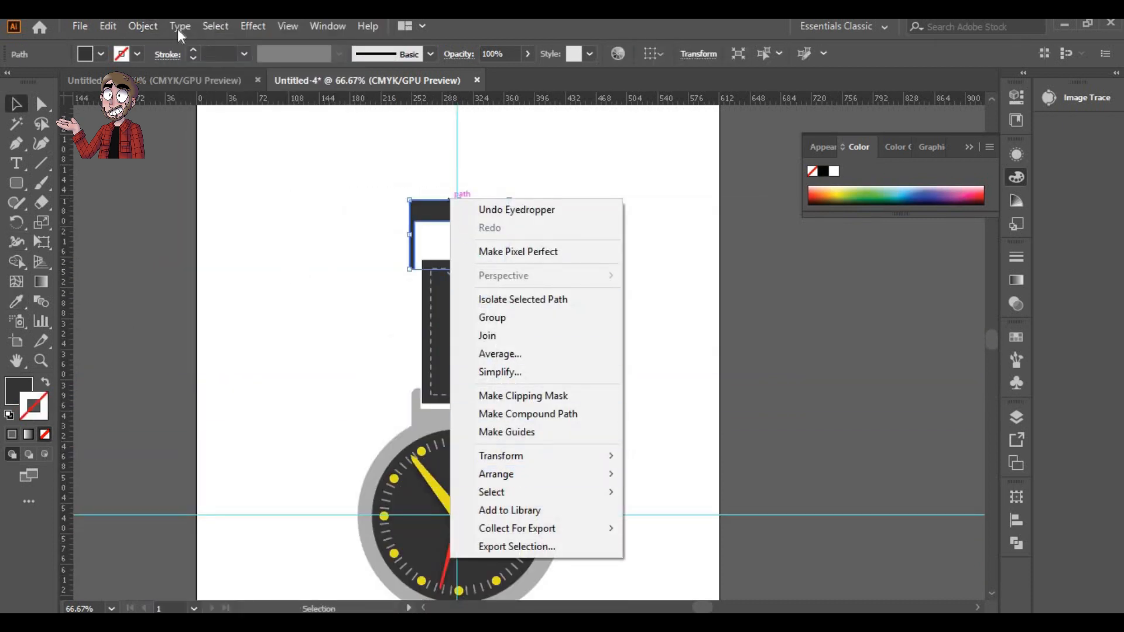
{"action": "left_click", "coordinate": [143, 27]}
{"action": "mouse_move", "coordinate": [201, 411]}
{"action": "left_click", "coordinate": [444, 470]}
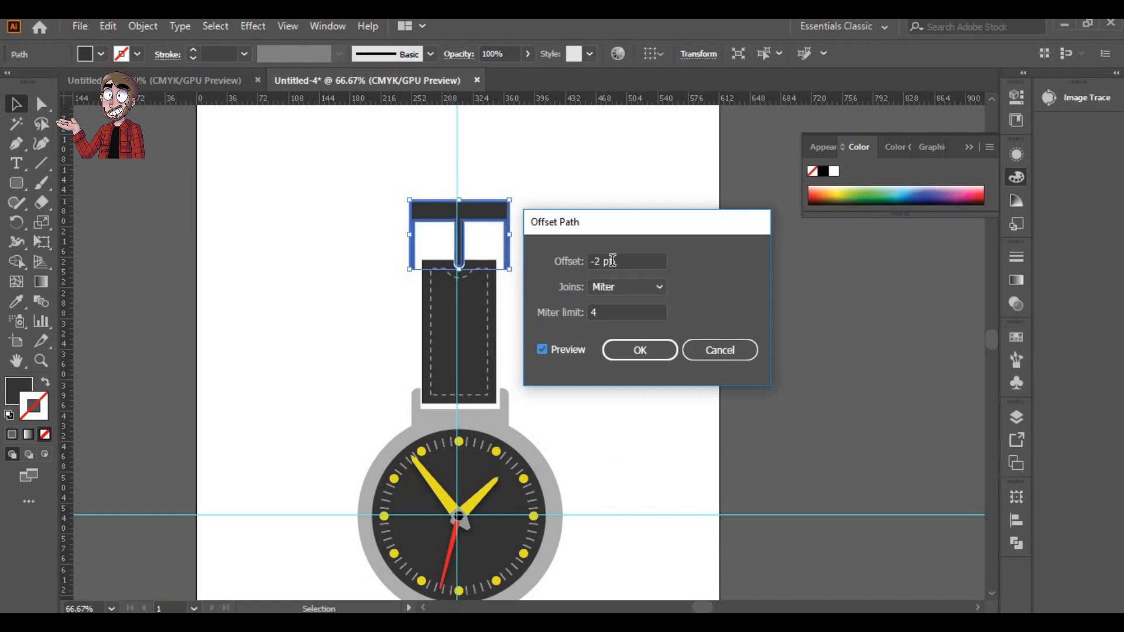
{"action": "left_click", "coordinate": [637, 350]}
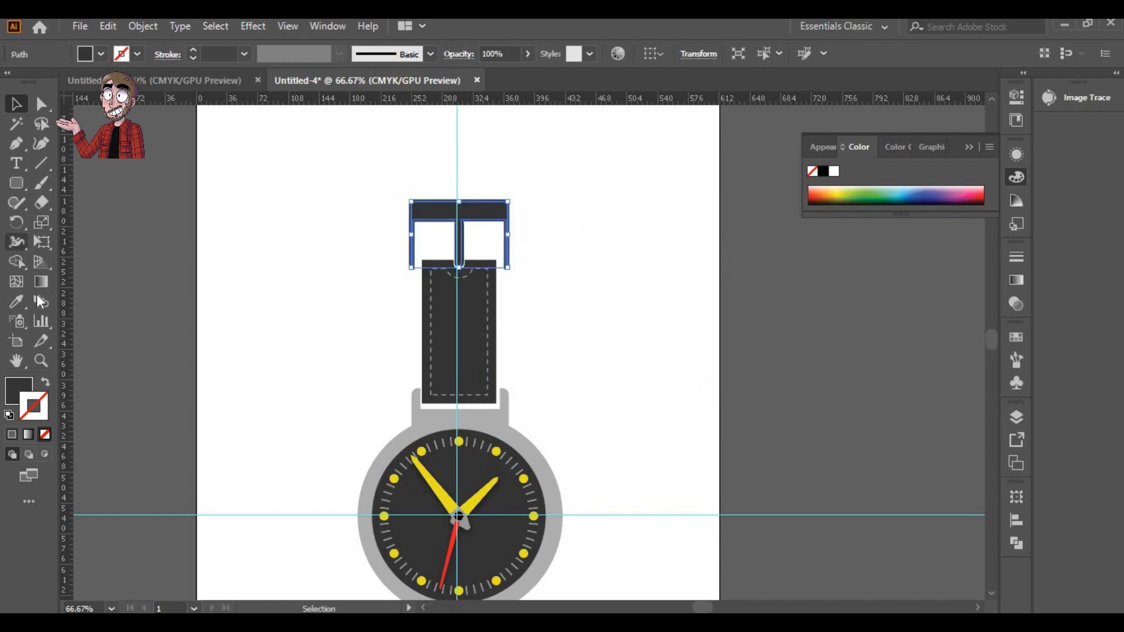
{"action": "left_click", "coordinate": [433, 346]}
{"action": "scroll", "coordinate": [432, 343], "scroll_direction": "up", "scroll_amount": 1}
- Create an inset copy of the light grey watch case's outline with Offset Path
{"action": "left_click", "coordinate": [18, 107]}
{"action": "scroll", "coordinate": [442, 253], "scroll_direction": "up", "scroll_amount": 3}
{"action": "scroll", "coordinate": [444, 252], "scroll_direction": "down", "scroll_amount": 3}
{"action": "left_click_drag", "start_coordinate": [450, 294], "coordinate": [451, 138]}
{"action": "left_click", "coordinate": [375, 339]}
{"action": "left_click", "coordinate": [143, 26]}
{"action": "mouse_move", "coordinate": [211, 409]}
{"action": "left_click", "coordinate": [448, 473]}
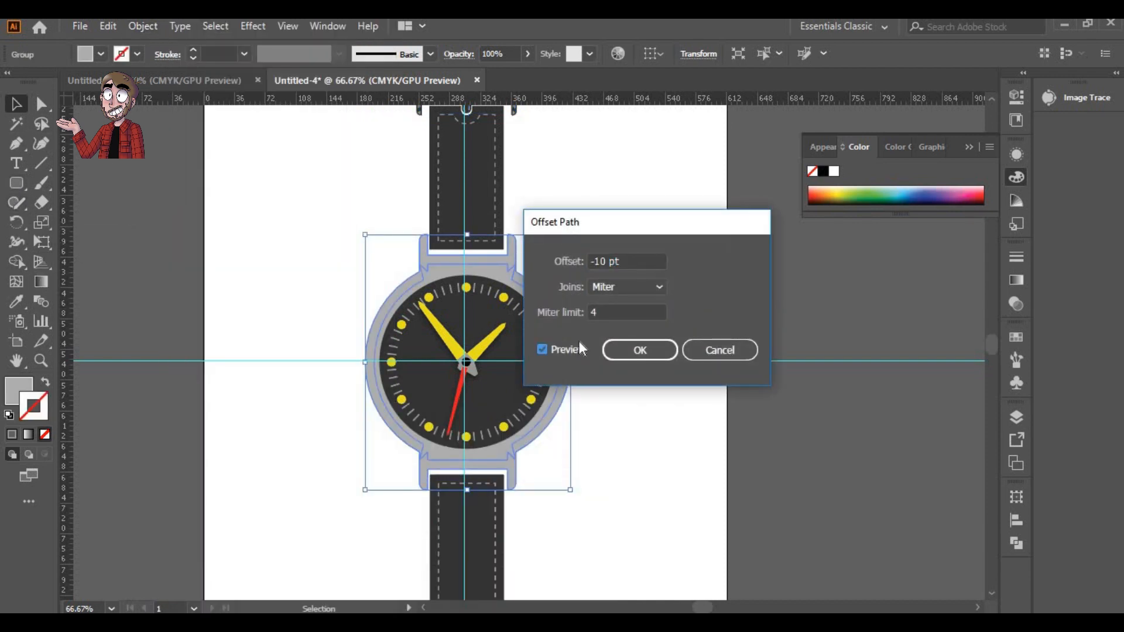
{"action": "left_click", "coordinate": [639, 350]}
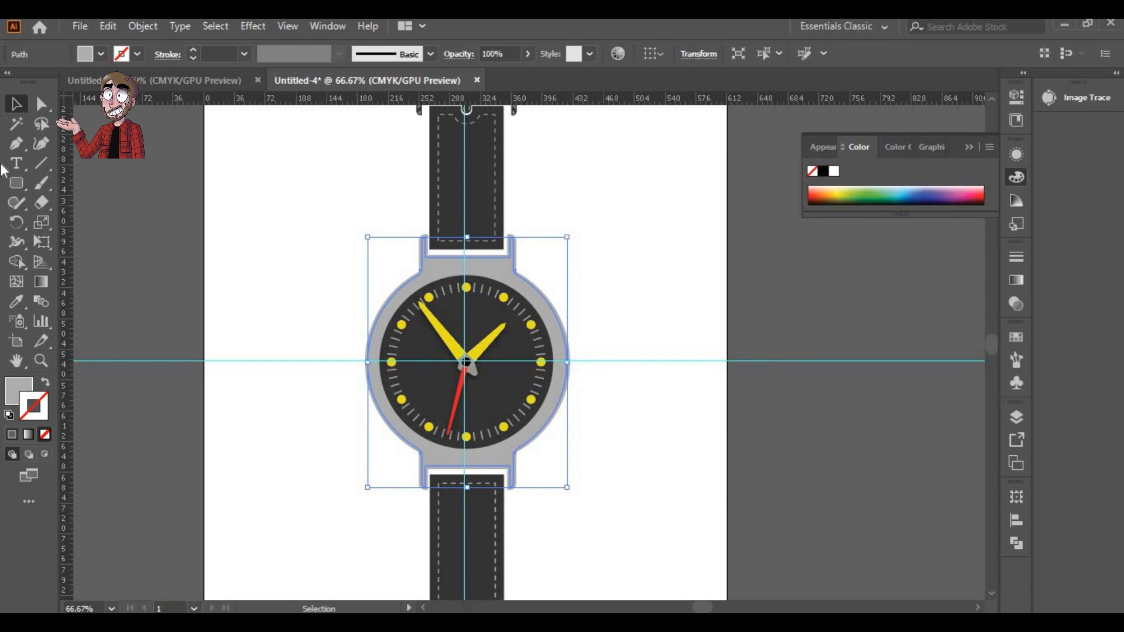
- Try to sample the strap's stitching style onto the watch case's inset path
{"action": "left_click", "coordinate": [17, 302]}
{"action": "scroll", "coordinate": [393, 354], "scroll_direction": "up", "scroll_amount": 2}
{"action": "scroll", "coordinate": [463, 201], "scroll_direction": "down", "scroll_amount": 2}
{"action": "left_click", "coordinate": [478, 147]}
{"action": "key", "text": "ctrl+z"}
{"action": "left_click", "coordinate": [479, 137]}
{"action": "key", "text": "ctrl+z"}
- Give the watch case's inset path a 1 pt near-black dashed stroke with 5 pt dashes and round caps
{"action": "left_click", "coordinate": [1016, 257]}
{"action": "left_click", "coordinate": [845, 369]}
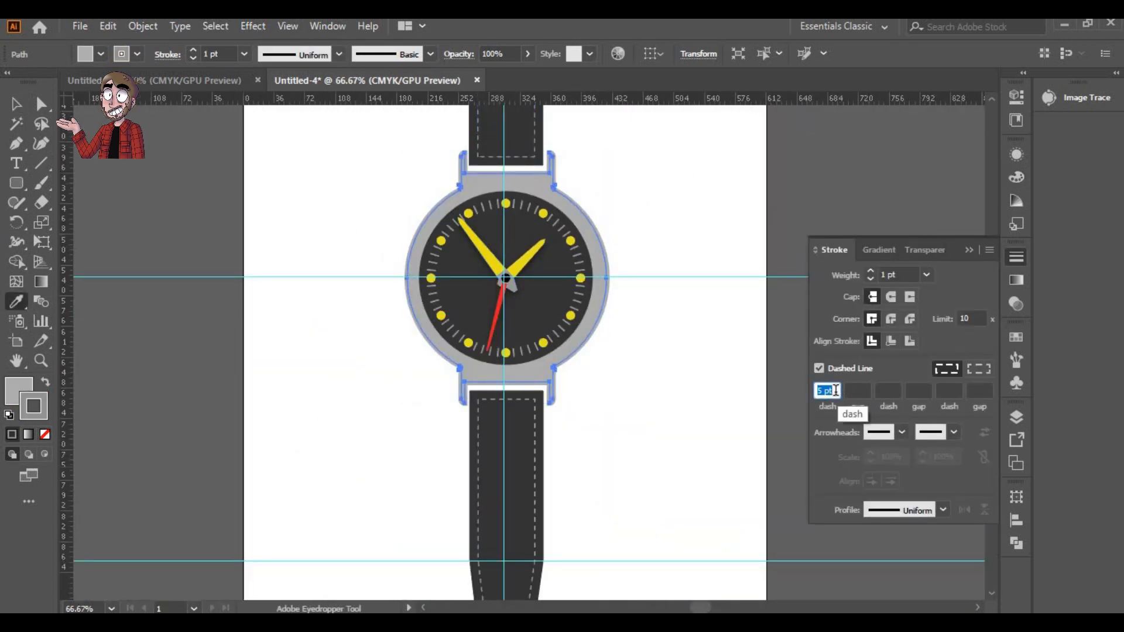
{"action": "scroll", "coordinate": [611, 287], "scroll_direction": "up", "scroll_amount": 4}
{"action": "scroll", "coordinate": [606, 287], "scroll_direction": "down", "scroll_amount": 1}
{"action": "double_click", "coordinate": [41, 413]}
{"action": "left_click", "coordinate": [88, 509]}
{"action": "left_click", "coordinate": [478, 328]}
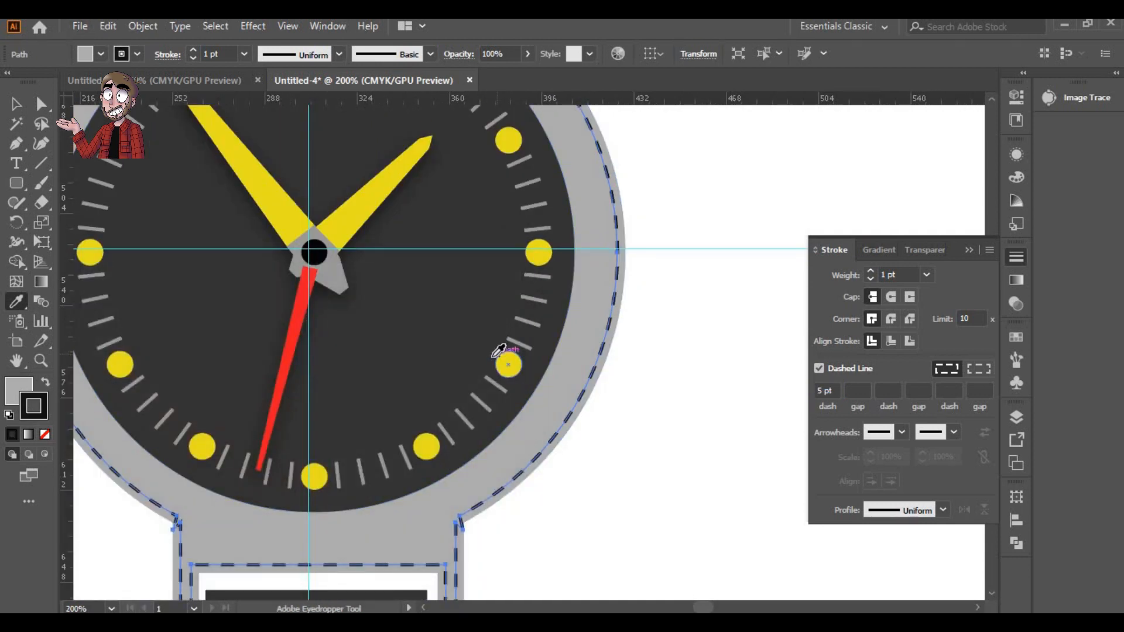
{"action": "key", "text": "ctrl+0"}
{"action": "scroll", "coordinate": [384, 306], "scroll_direction": "down", "scroll_amount": 2}
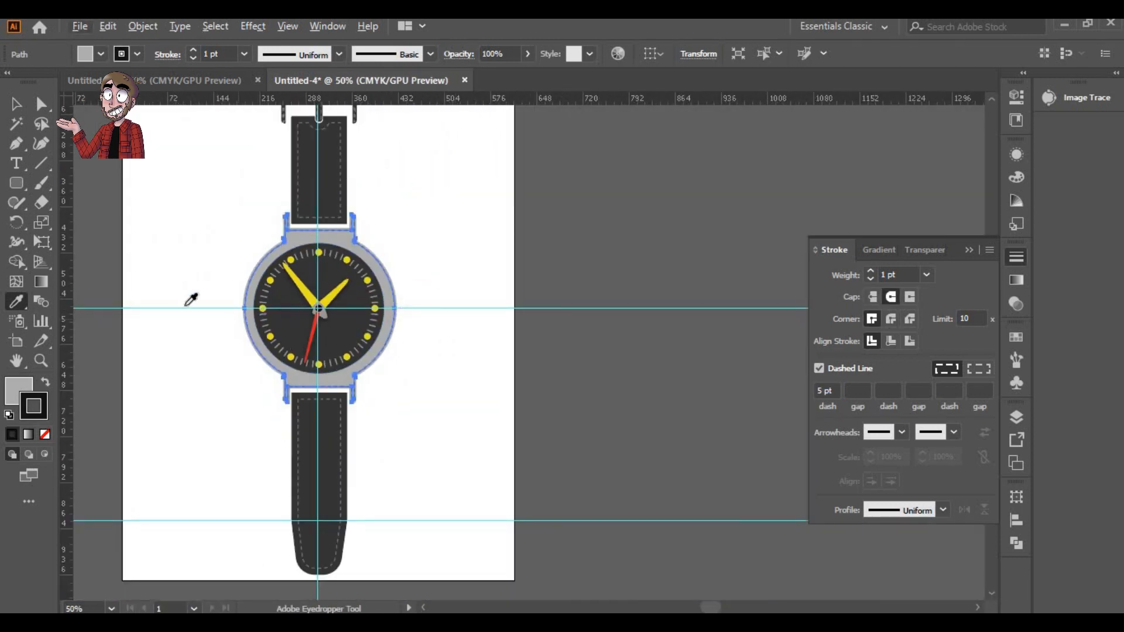
- Draw a small upright ellipse on the lower strap, just beside the vertical centre guide
{"action": "left_click_drag", "start_coordinate": [17, 191], "coordinate": [69, 223]}
{"action": "scroll", "coordinate": [314, 346], "scroll_direction": "down", "scroll_amount": 2}
{"action": "scroll", "coordinate": [366, 421], "scroll_direction": "up", "scroll_amount": 6}
{"action": "left_click_drag", "start_coordinate": [350, 191], "coordinate": [367, 276]}
{"action": "left_click_drag", "start_coordinate": [422, 255], "coordinate": [419, 240]}
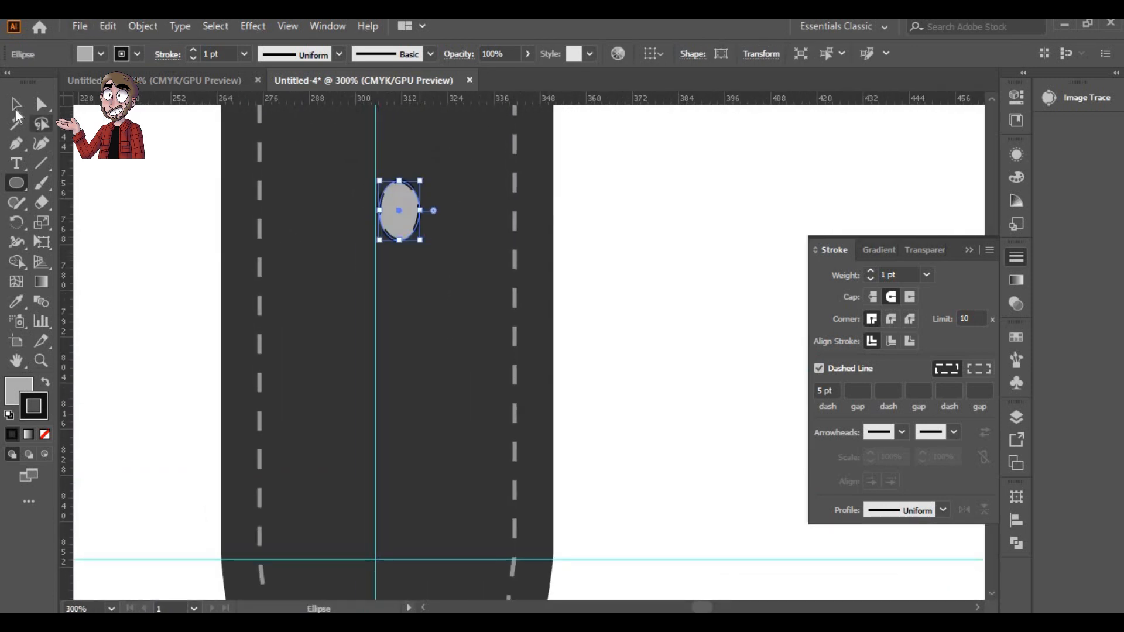
- Fill the ellipse black without a stroke and duplicate it with a slight vertical offset
{"action": "double_click", "coordinate": [19, 391]}
{"action": "left_click_drag", "start_coordinate": [113, 377], "coordinate": [81, 535]}
{"action": "key", "text": "Return"}
{"action": "key", "text": "v"}
{"action": "left_click_drag", "start_coordinate": [399, 237], "coordinate": [387, 227]}
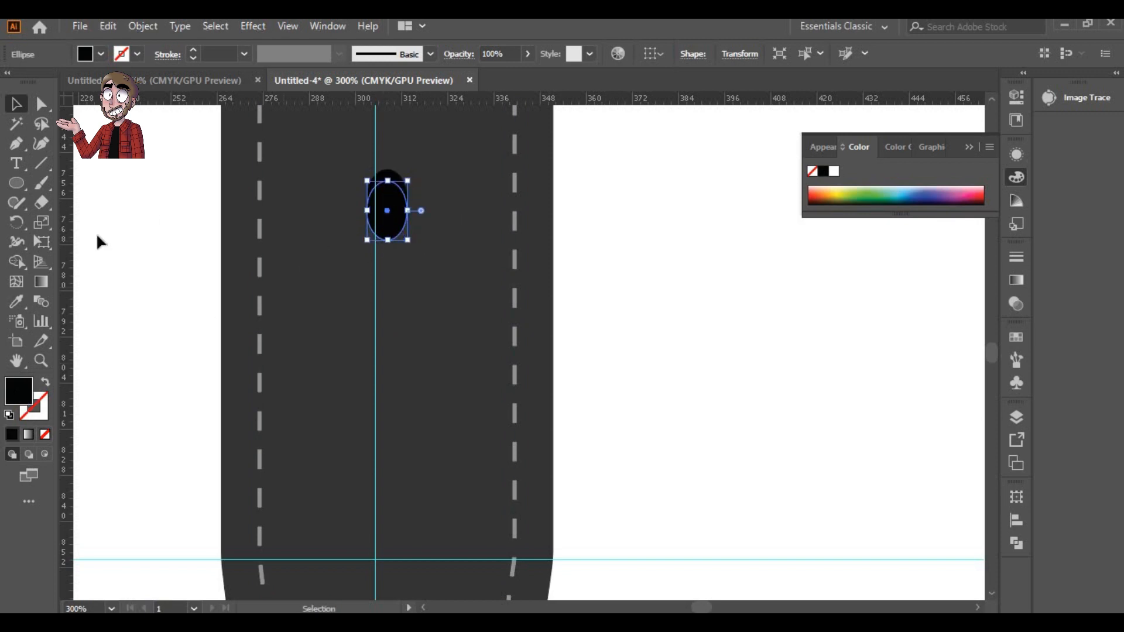
- Recolour the lower ellipse light grey and group the two ellipses as one strap hole
{"action": "double_click", "coordinate": [19, 391]}
{"action": "left_click", "coordinate": [89, 387]}
{"action": "left_click", "coordinate": [477, 322]}
{"action": "left_click", "coordinate": [463, 281]}
{"action": "left_click", "coordinate": [382, 197]}
{"action": "left_click", "coordinate": [387, 235], "text": "shift"}
{"action": "right_click", "coordinate": [386, 203]}
{"action": "left_click", "coordinate": [419, 296]}
- Duplicate the strap hole straight down the strap to make a column of four evenly spaced holes
{"action": "left_click_drag", "start_coordinate": [387, 227], "coordinate": [386, 327]}
{"action": "key", "text": "ctrl+d"}
{"action": "key", "text": "ctrl+d"}
{"action": "scroll", "coordinate": [382, 317], "scroll_direction": "down", "scroll_amount": 2}
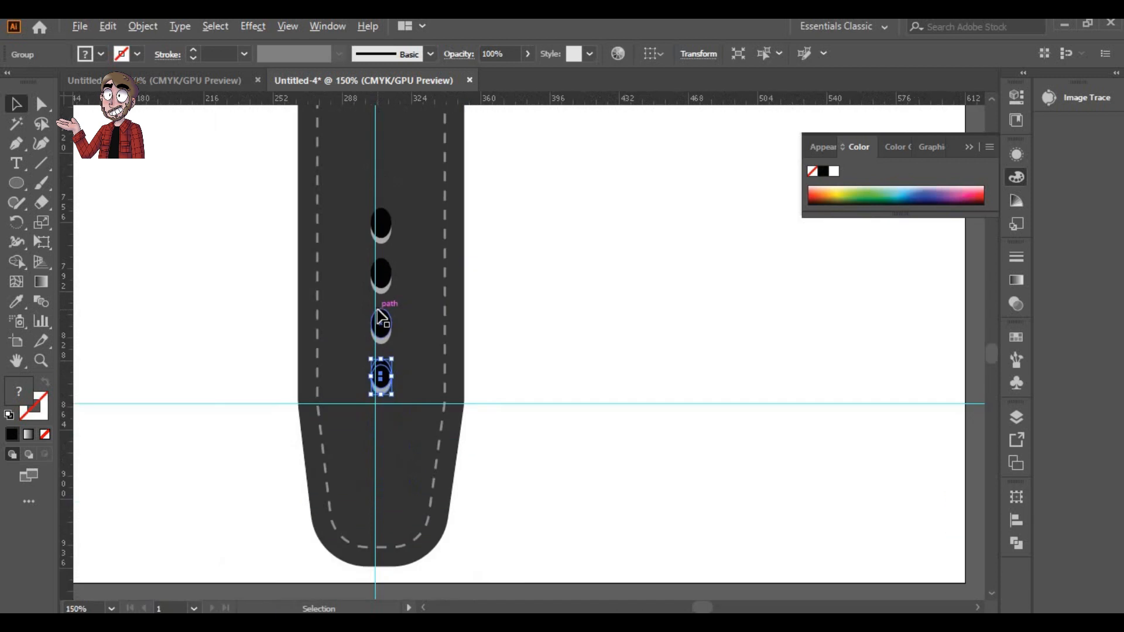
- Apply a Multiply drop shadow to all four strap holes with 50% opacity, 0 pt X offset, 3 pt Y offset and 3 pt blur
{"action": "left_click", "coordinate": [381, 235], "text": "shift"}
{"action": "left_click", "coordinate": [381, 279], "text": "shift"}
{"action": "left_click", "coordinate": [378, 325], "text": "shift"}
{"action": "left_click", "coordinate": [253, 26]}
{"action": "mouse_move", "coordinate": [305, 213]}
{"action": "left_click", "coordinate": [456, 217]}
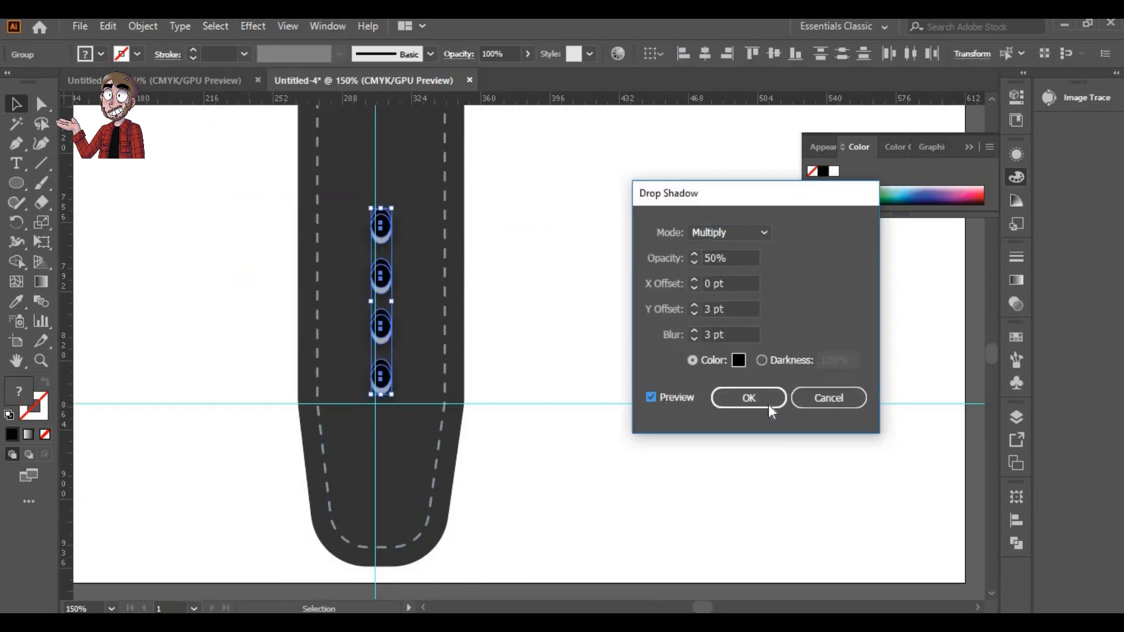
{"action": "left_click", "coordinate": [761, 400]}
- Draw a small upright rectangle to the right of the watch case and give it the case's light grey fill without a stroke
{"action": "scroll", "coordinate": [297, 295], "scroll_direction": "down", "scroll_amount": 3}
{"action": "left_click_drag", "start_coordinate": [240, 174], "coordinate": [265, 367]}
{"action": "left_click", "coordinate": [16, 183]}
{"action": "left_click", "coordinate": [93, 184]}
{"action": "key", "text": "ctrl+shift+a"}
{"action": "key", "text": "m"}
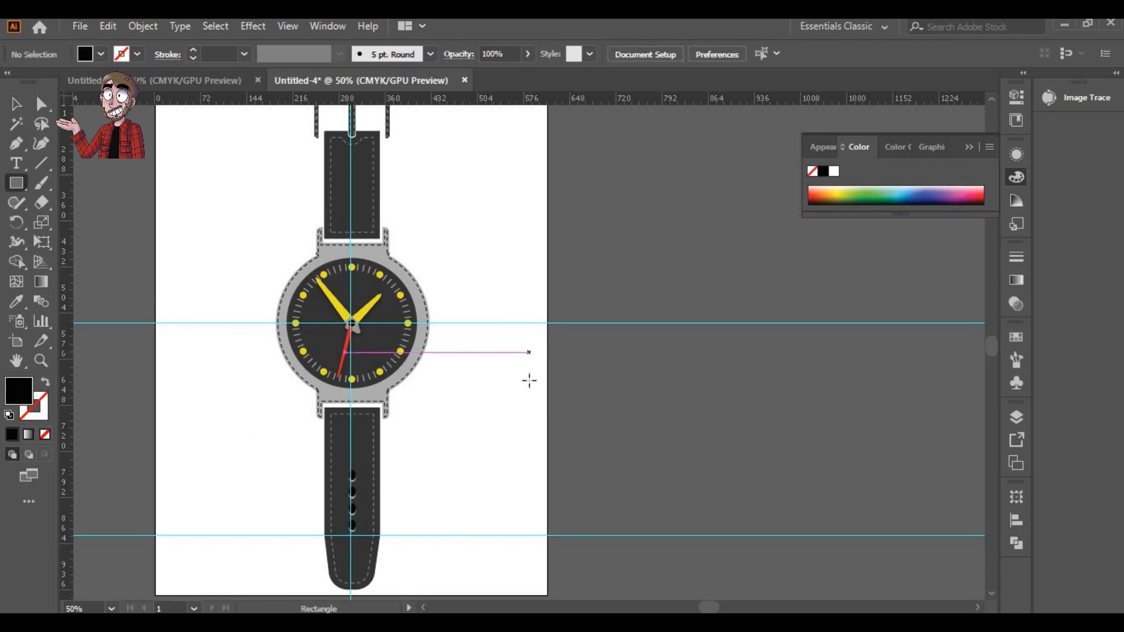
{"action": "left_click_drag", "start_coordinate": [457, 343], "coordinate": [457, 342]}
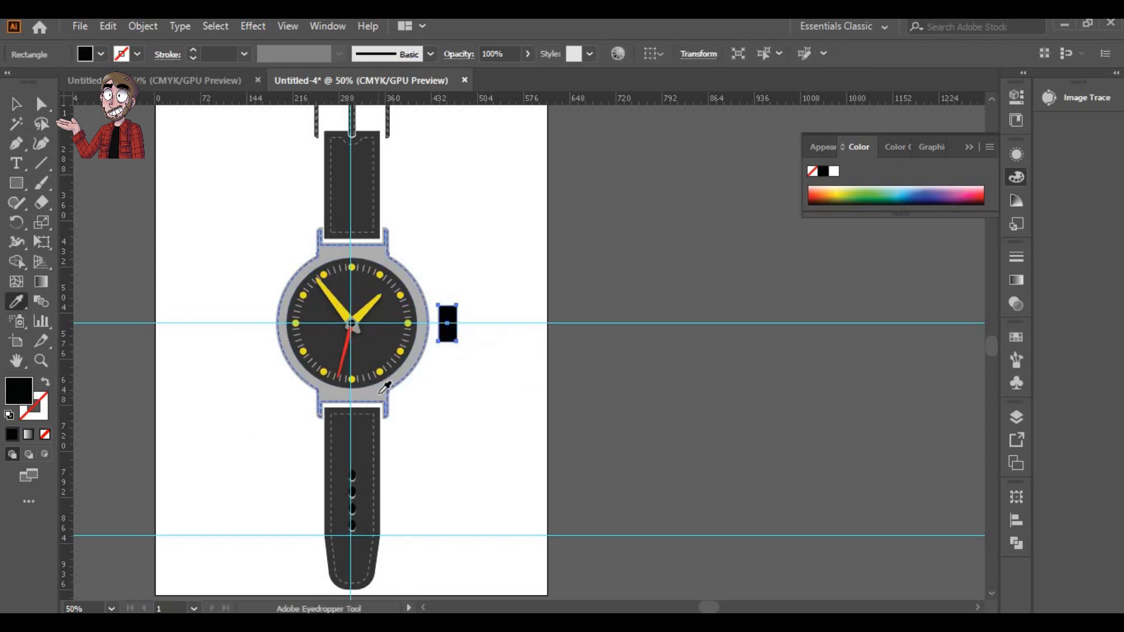
{"action": "left_click", "coordinate": [385, 387]}
{"action": "scroll", "coordinate": [439, 288], "scroll_direction": "up", "scroll_amount": 4}
{"action": "left_click", "coordinate": [45, 437]}
- Draw a thin horizontal bar above the crown rectangle and round the two corners of its right end
{"action": "left_click", "coordinate": [20, 186]}
{"action": "left_click", "coordinate": [61, 203]}
{"action": "left_click", "coordinate": [19, 188]}
{"action": "left_click_drag", "start_coordinate": [418, 159], "coordinate": [508, 275]}
{"action": "left_click", "coordinate": [41, 104]}
{"action": "left_click", "coordinate": [465, 152]}
{"action": "left_click_drag", "start_coordinate": [481, 148], "coordinate": [458, 171]}
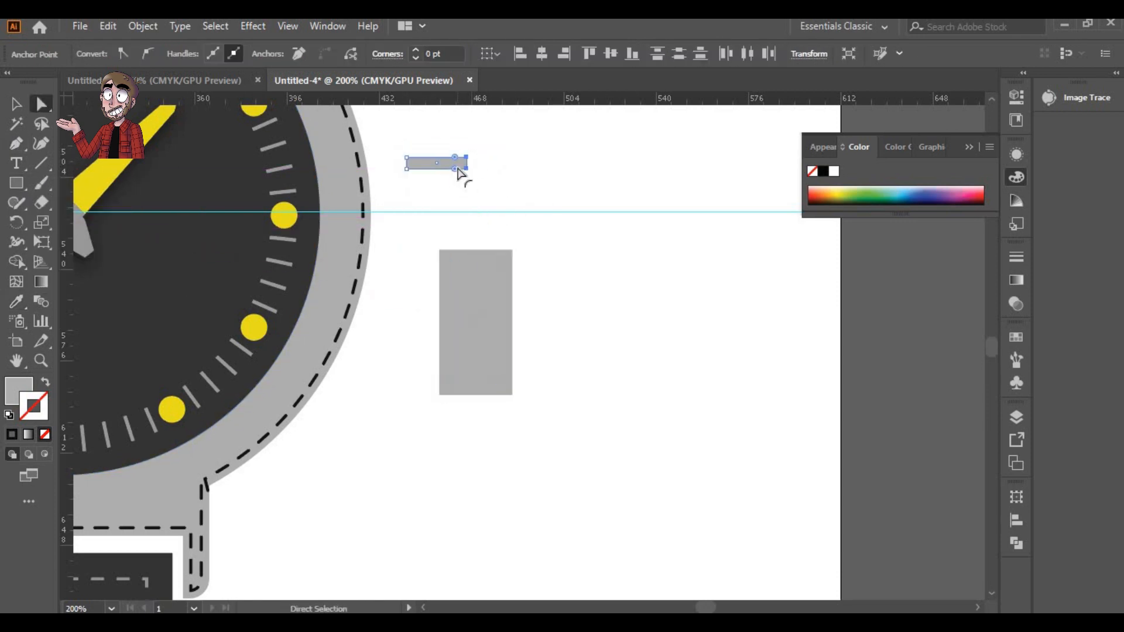
- Fill the thin rounded bar with the dial's dark grey
{"action": "left_click", "coordinate": [438, 164]}
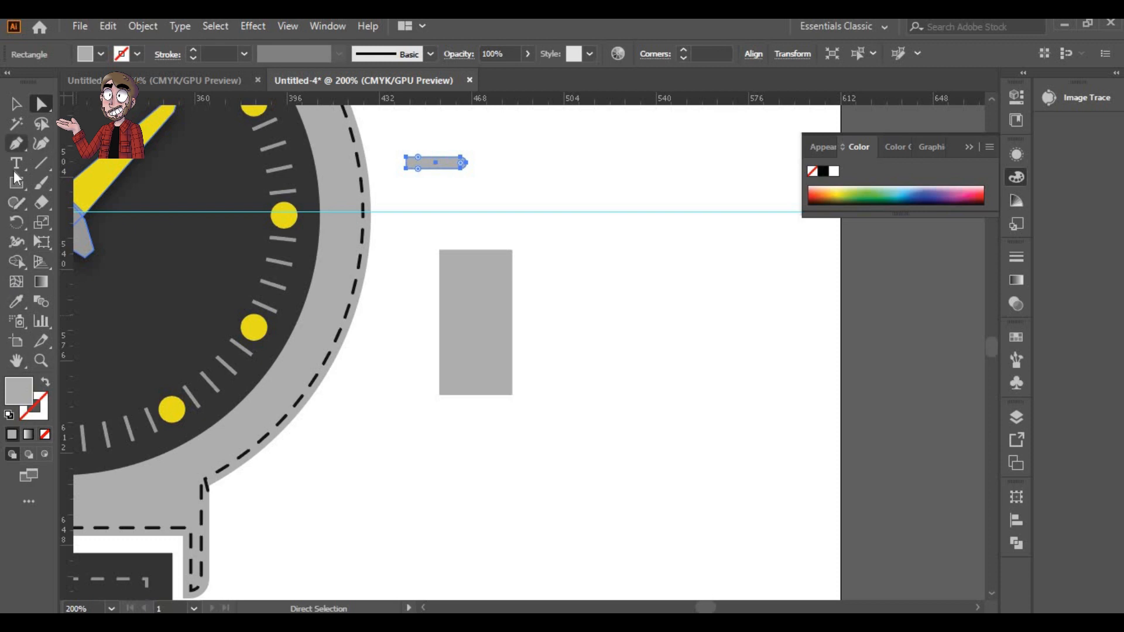
{"action": "left_click", "coordinate": [16, 301]}
{"action": "left_click", "coordinate": [351, 322]}
{"action": "key", "text": "v"}
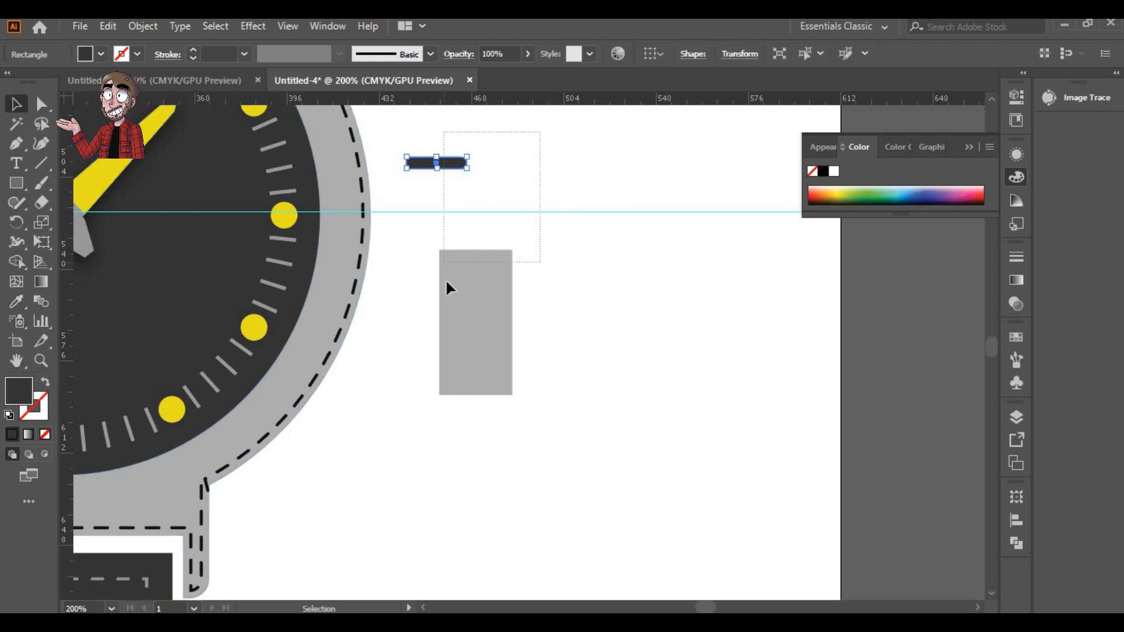
- Build an evenly spaced column of seven dark bars over the crown rectangle's height and group them
{"action": "left_click", "coordinate": [446, 286], "text": "shift"}
{"action": "left_click", "coordinate": [1016, 520]}
{"action": "left_click", "coordinate": [853, 495]}
{"action": "left_click", "coordinate": [394, 283]}
{"action": "left_click_drag", "start_coordinate": [465, 326], "coordinate": [458, 325]}
{"action": "left_click_drag", "start_coordinate": [440, 326], "coordinate": [564, 290]}
{"action": "left_click_drag", "start_coordinate": [411, 246], "coordinate": [454, 400]}
{"action": "right_click", "coordinate": [432, 368]}
{"action": "left_click", "coordinate": [473, 127]}
- Bring the grey crown rectangle and the bar group together and align their left edges
{"action": "left_click_drag", "start_coordinate": [535, 323], "coordinate": [456, 330]}
{"action": "left_click_drag", "start_coordinate": [442, 351], "coordinate": [442, 353]}
{"action": "left_click", "coordinate": [524, 346]}
{"action": "left_click", "coordinate": [488, 342]}
{"action": "left_click", "coordinate": [463, 348], "text": "shift"}
{"action": "left_click", "coordinate": [853, 495]}
{"action": "left_click", "coordinate": [824, 494]}
{"action": "left_click", "coordinate": [598, 414]}
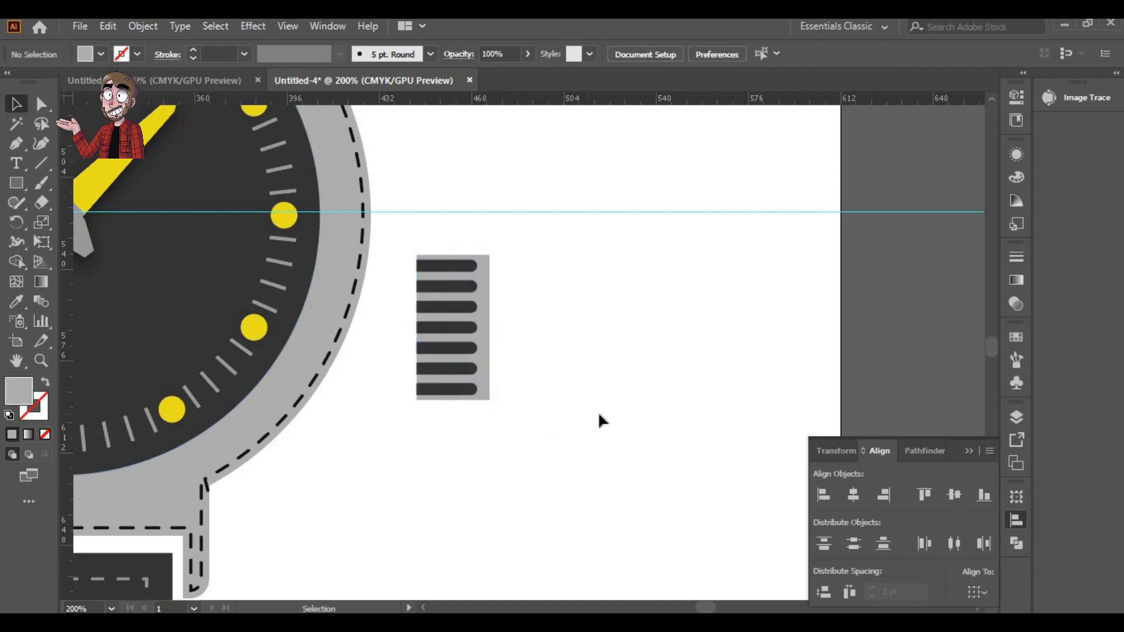
- Round the crown rectangle's two right corners and group the rectangle with its dark bars
{"action": "left_click", "coordinate": [41, 105]}
{"action": "left_click", "coordinate": [496, 351]}
{"action": "left_click_drag", "start_coordinate": [499, 332], "coordinate": [499, 333]}
{"action": "left_click_drag", "start_coordinate": [527, 234], "coordinate": [494, 271]}
{"action": "left_click_drag", "start_coordinate": [540, 384], "coordinate": [493, 423]}
{"action": "left_click_drag", "start_coordinate": [489, 389], "coordinate": [482, 384]}
{"action": "left_click_drag", "start_coordinate": [533, 230], "coordinate": [410, 405]}
{"action": "right_click", "coordinate": [440, 329]}
{"action": "left_click", "coordinate": [481, 454]}
- Move the crown against the case's right edge at three o'clock and arrange it behind the case
{"action": "key", "text": "v"}
{"action": "left_click_drag", "start_coordinate": [458, 348], "coordinate": [397, 235]}
{"action": "right_click", "coordinate": [397, 236]}
{"action": "left_click", "coordinate": [508, 320]}
- Examine the finished watch up close, covering the buckle, the dial and crown, and the strap holes
{"action": "key", "text": "ctrl+0"}
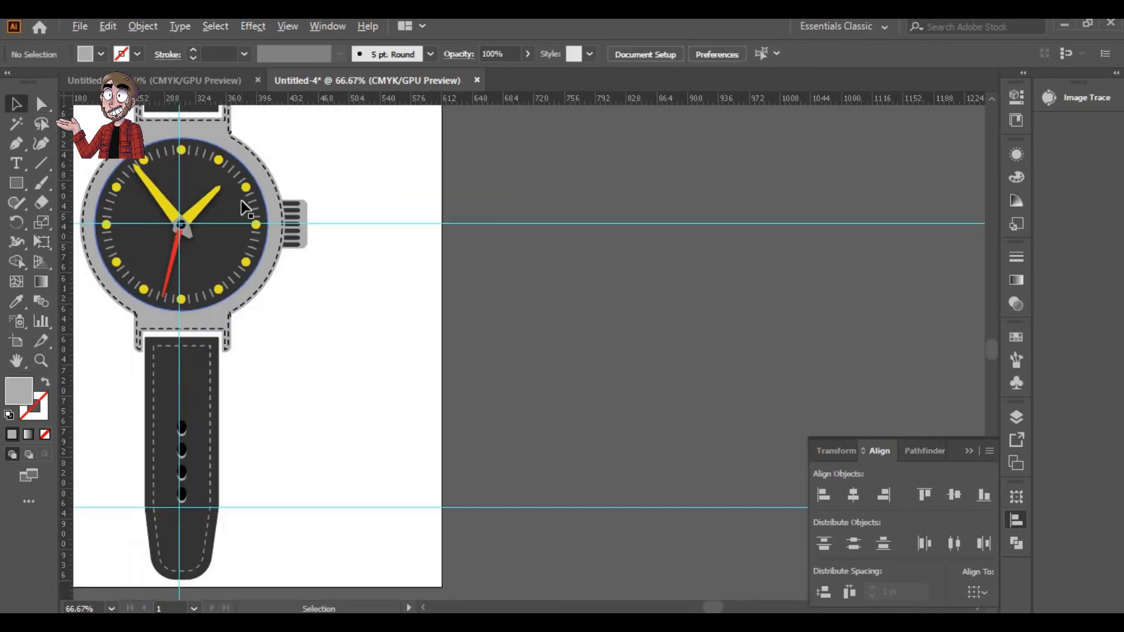
{"action": "key", "text": "ctrl+minus"}
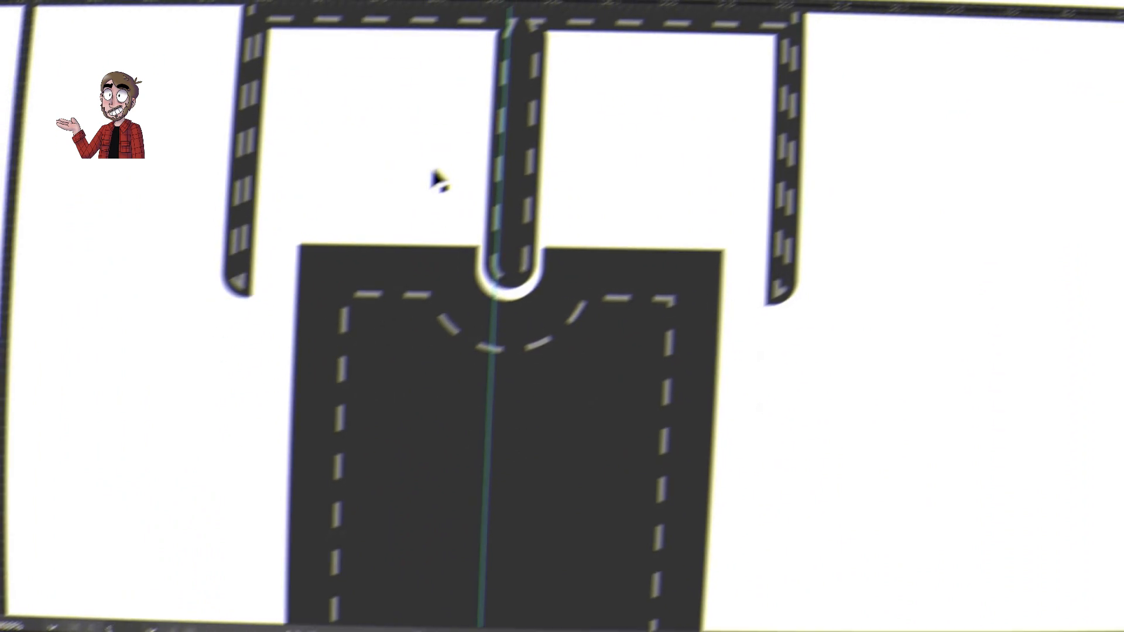
{"action": "scroll", "coordinate": [417, 173], "scroll_direction": "down", "scroll_amount": 3}
{"action": "scroll", "coordinate": [420, 178], "scroll_direction": "down", "scroll_amount": 10}
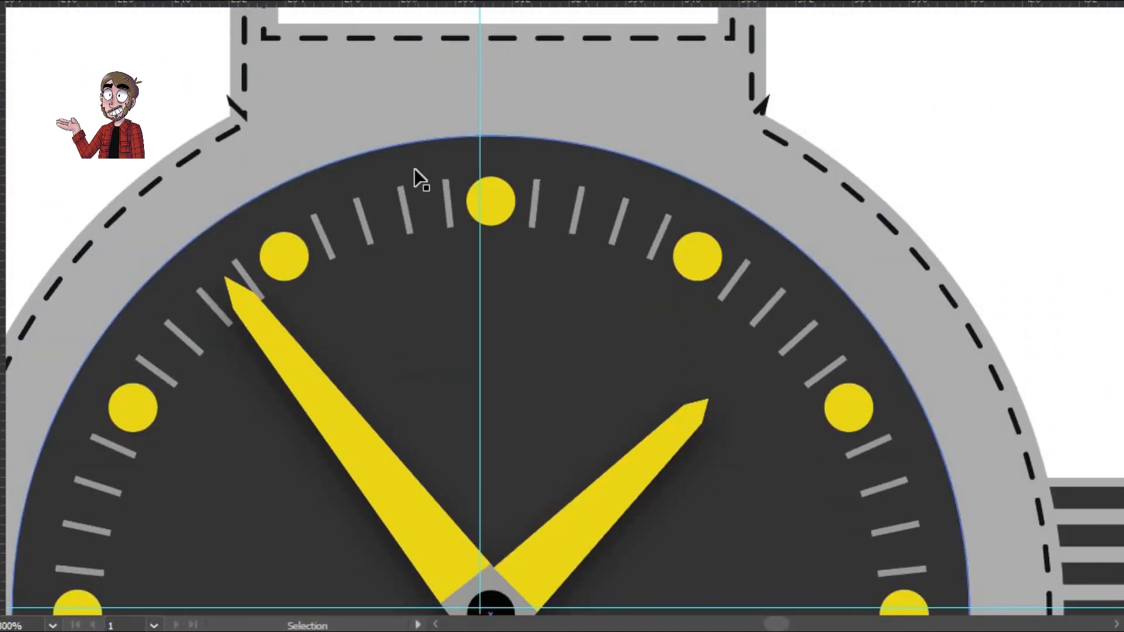
{"action": "scroll", "coordinate": [417, 175], "scroll_direction": "down", "scroll_amount": 2, "text": "alt"}
{"action": "scroll", "coordinate": [420, 178], "scroll_direction": "down", "scroll_amount": 15}
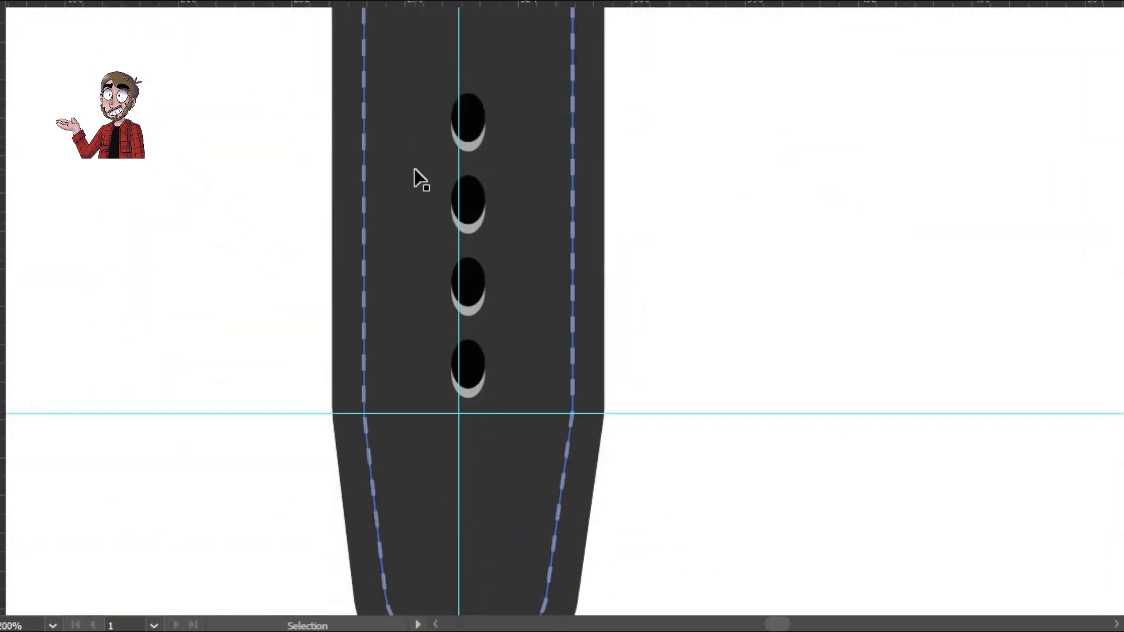
{"action": "scroll", "coordinate": [420, 179], "scroll_direction": "down", "scroll_amount": 5}
{"action": "scroll", "coordinate": [421, 179], "scroll_direction": "up", "scroll_amount": 5}
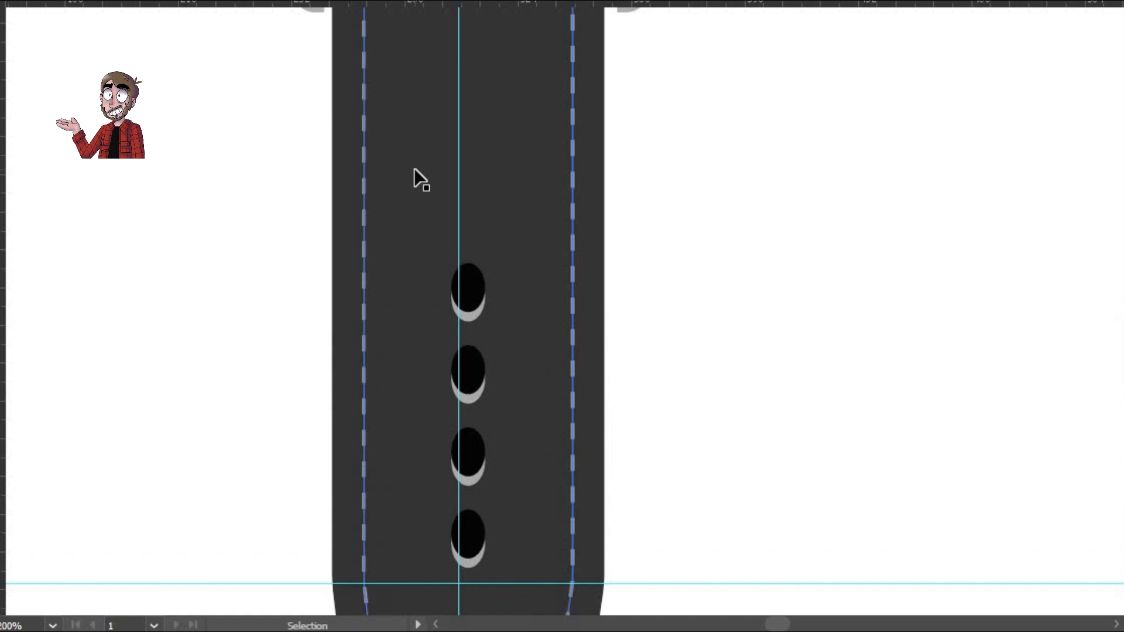
{"action": "scroll", "coordinate": [421, 178], "scroll_direction": "up", "scroll_amount": 15}
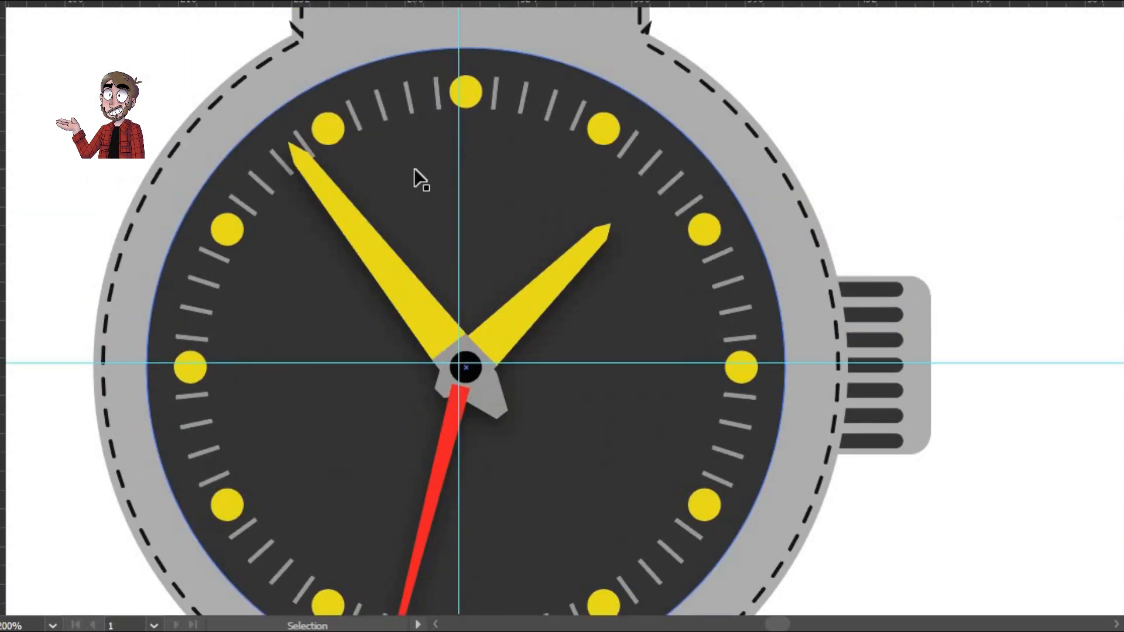